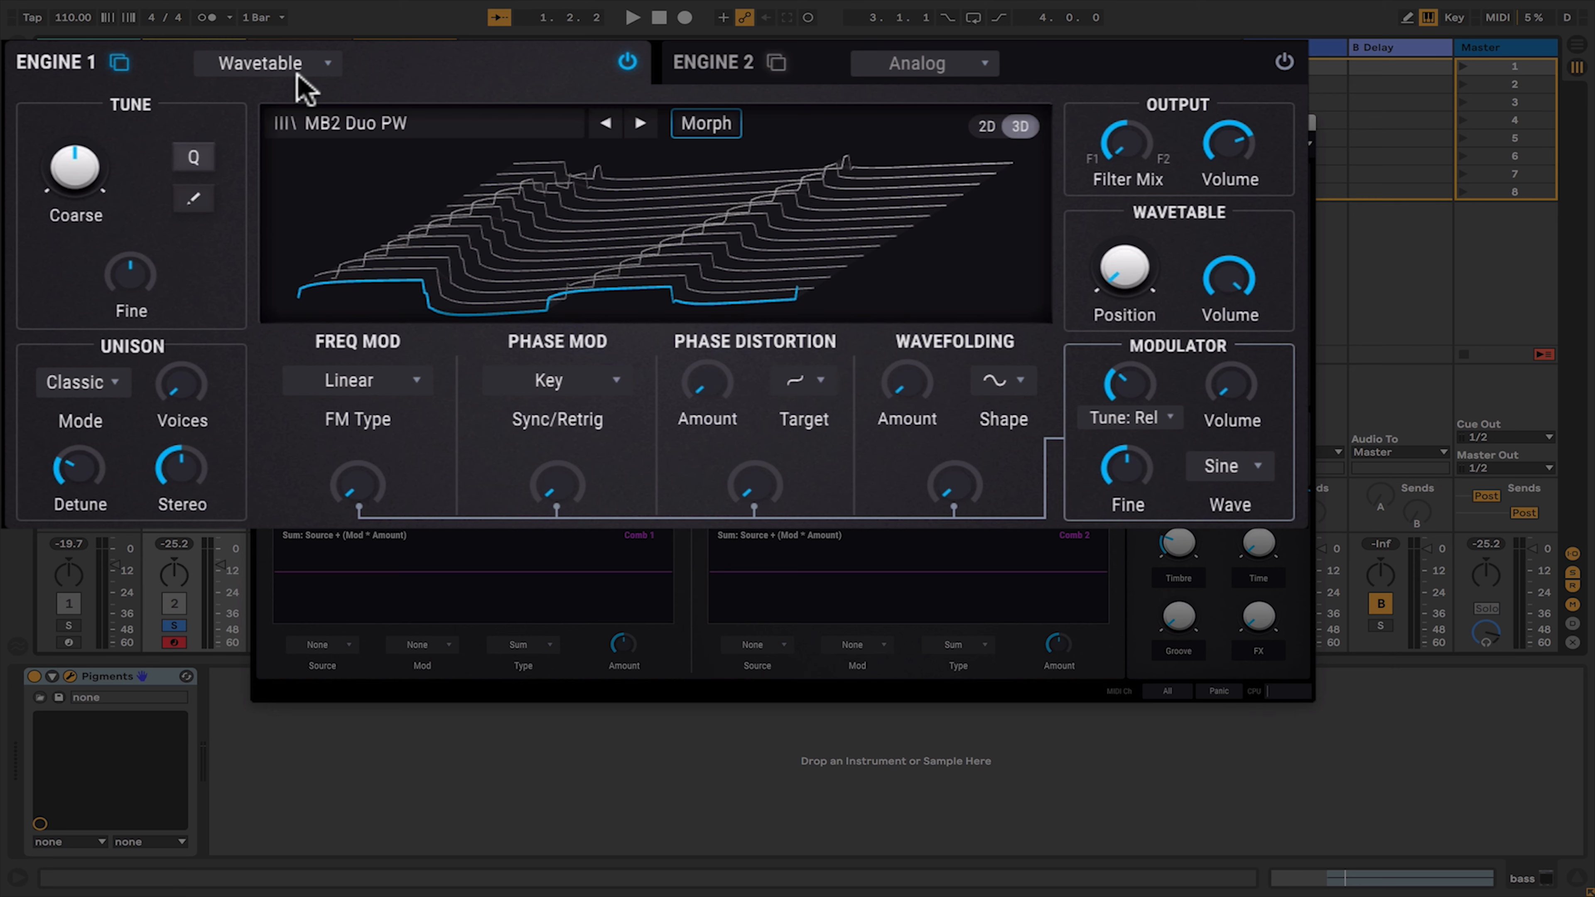
{"action": "left_click", "coordinate": [292, 73]}
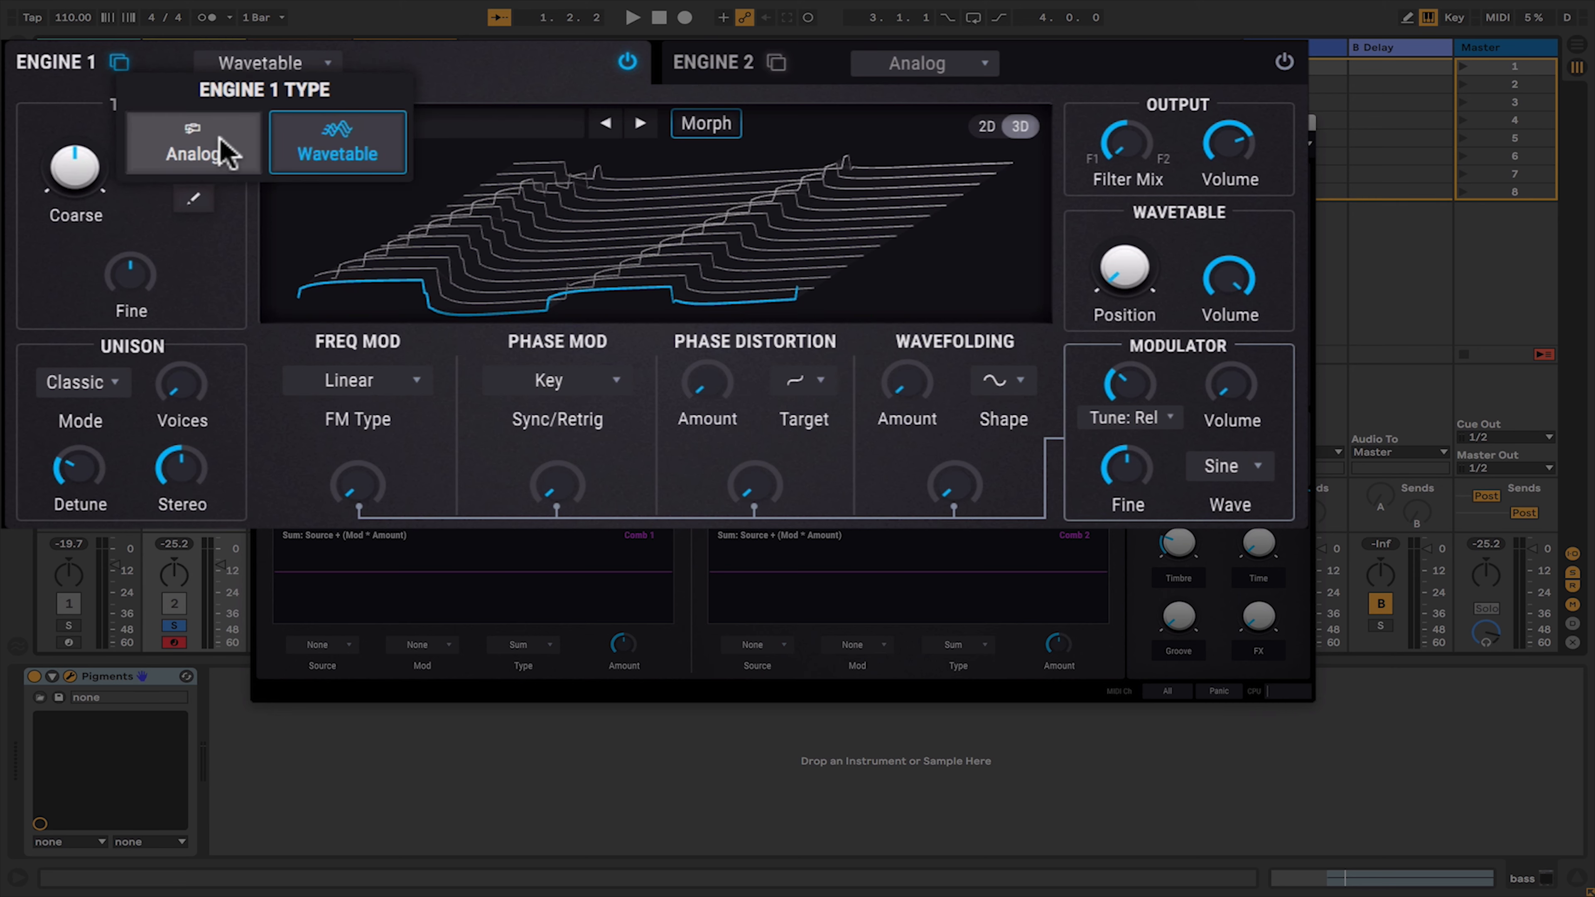
{"action": "left_click", "coordinate": [221, 149]}
{"action": "left_click", "coordinate": [261, 63]}
{"action": "left_click", "coordinate": [339, 161]}
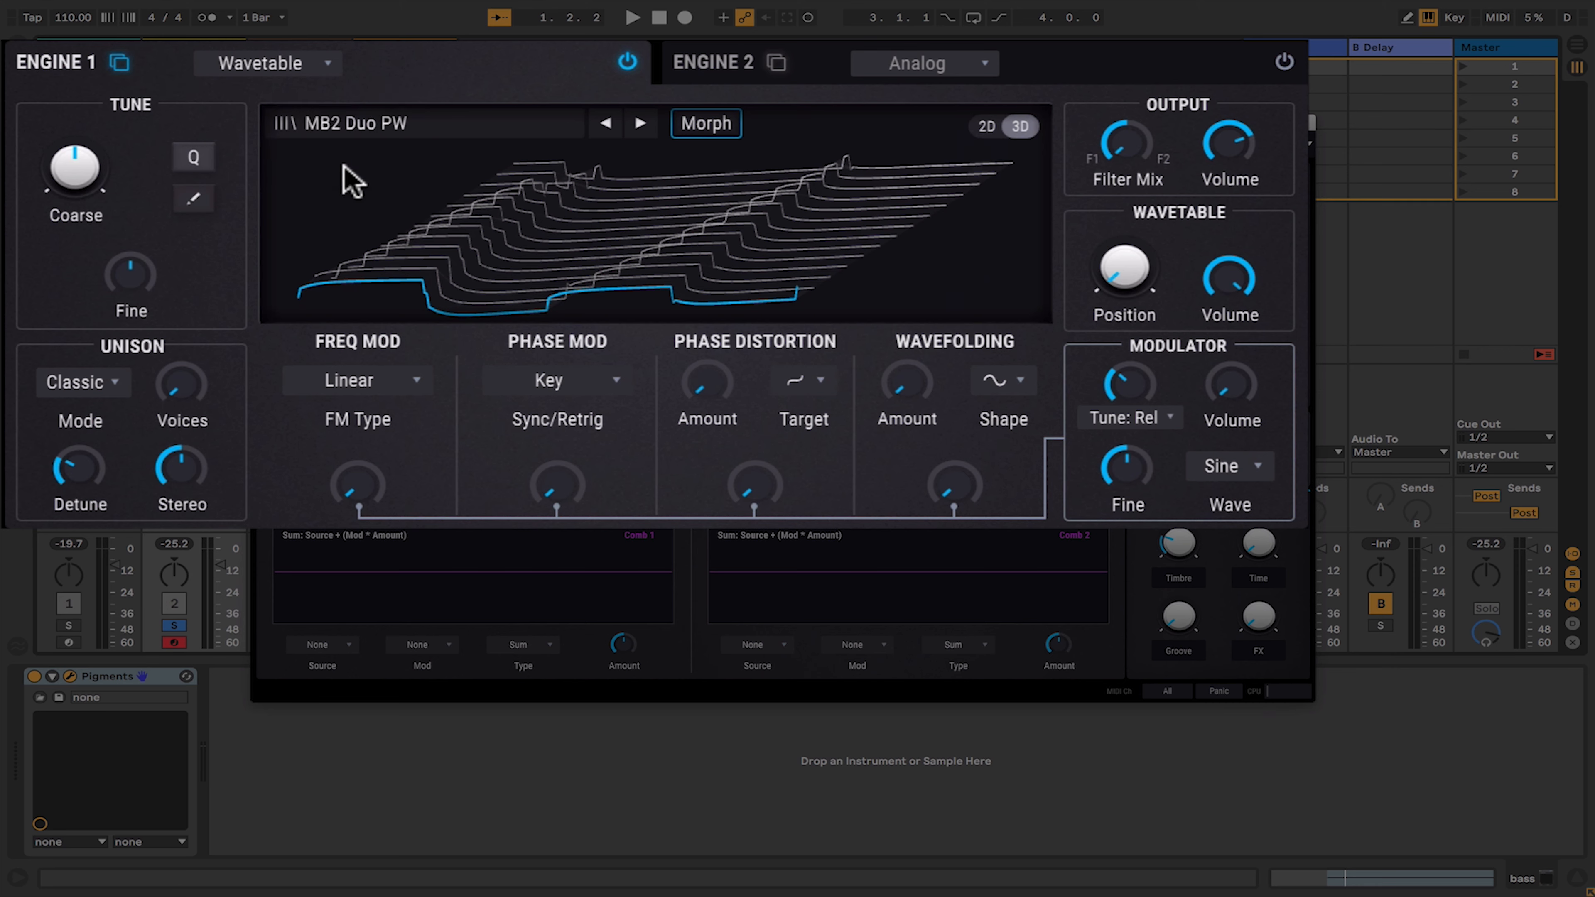
- Load the B-Wave wavetable from the Transform bank into Engine 1
{"action": "left_click", "coordinate": [347, 171]}
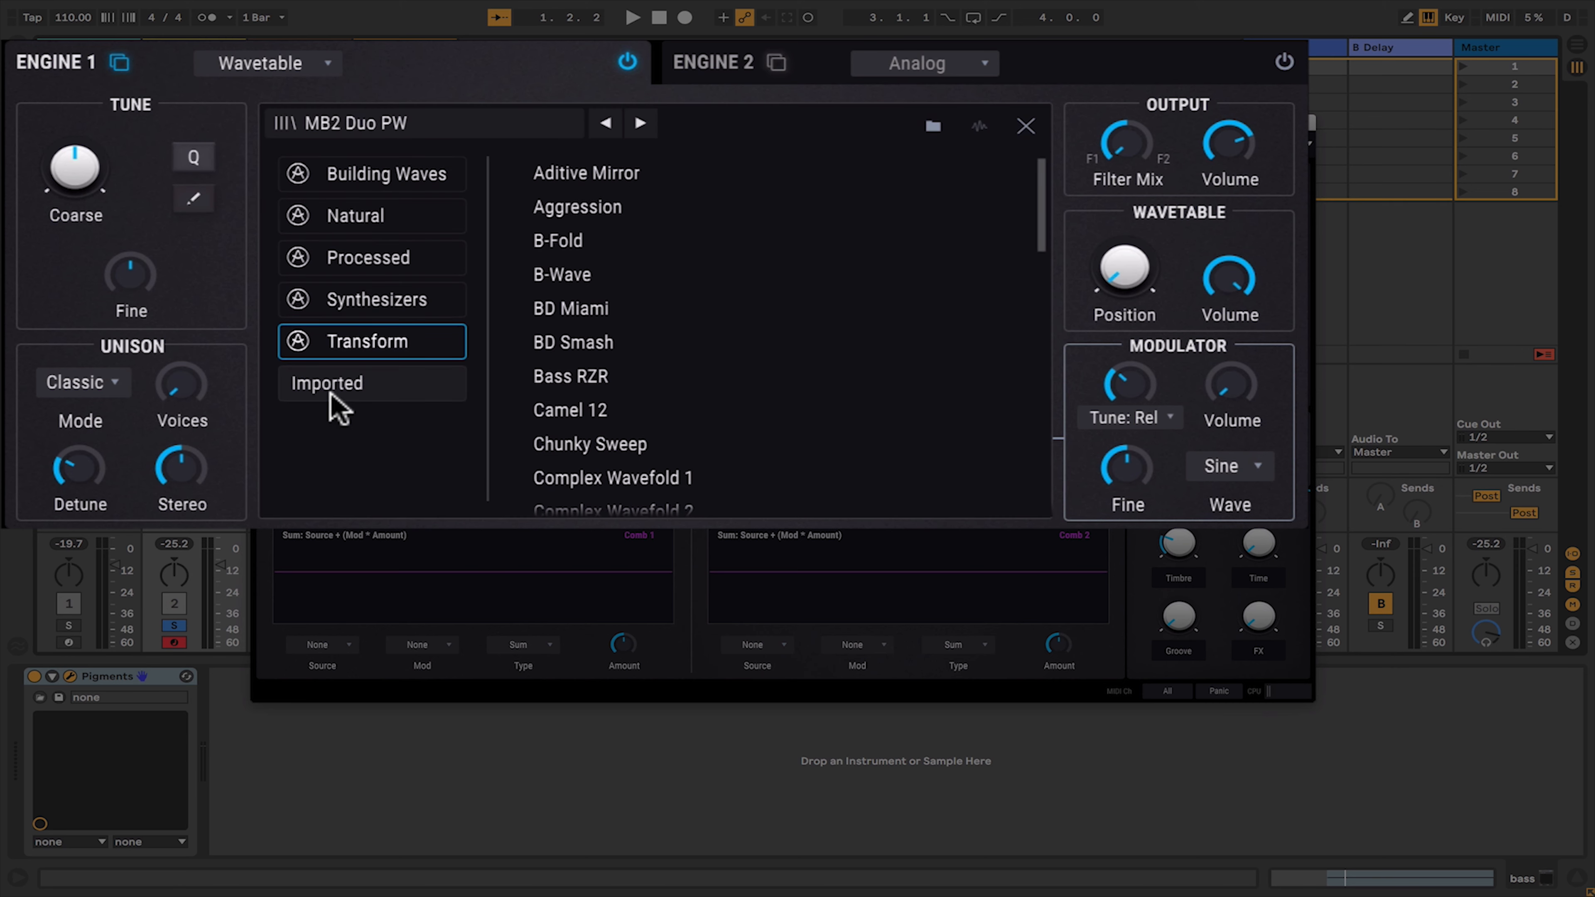
{"action": "left_click", "coordinate": [565, 277]}
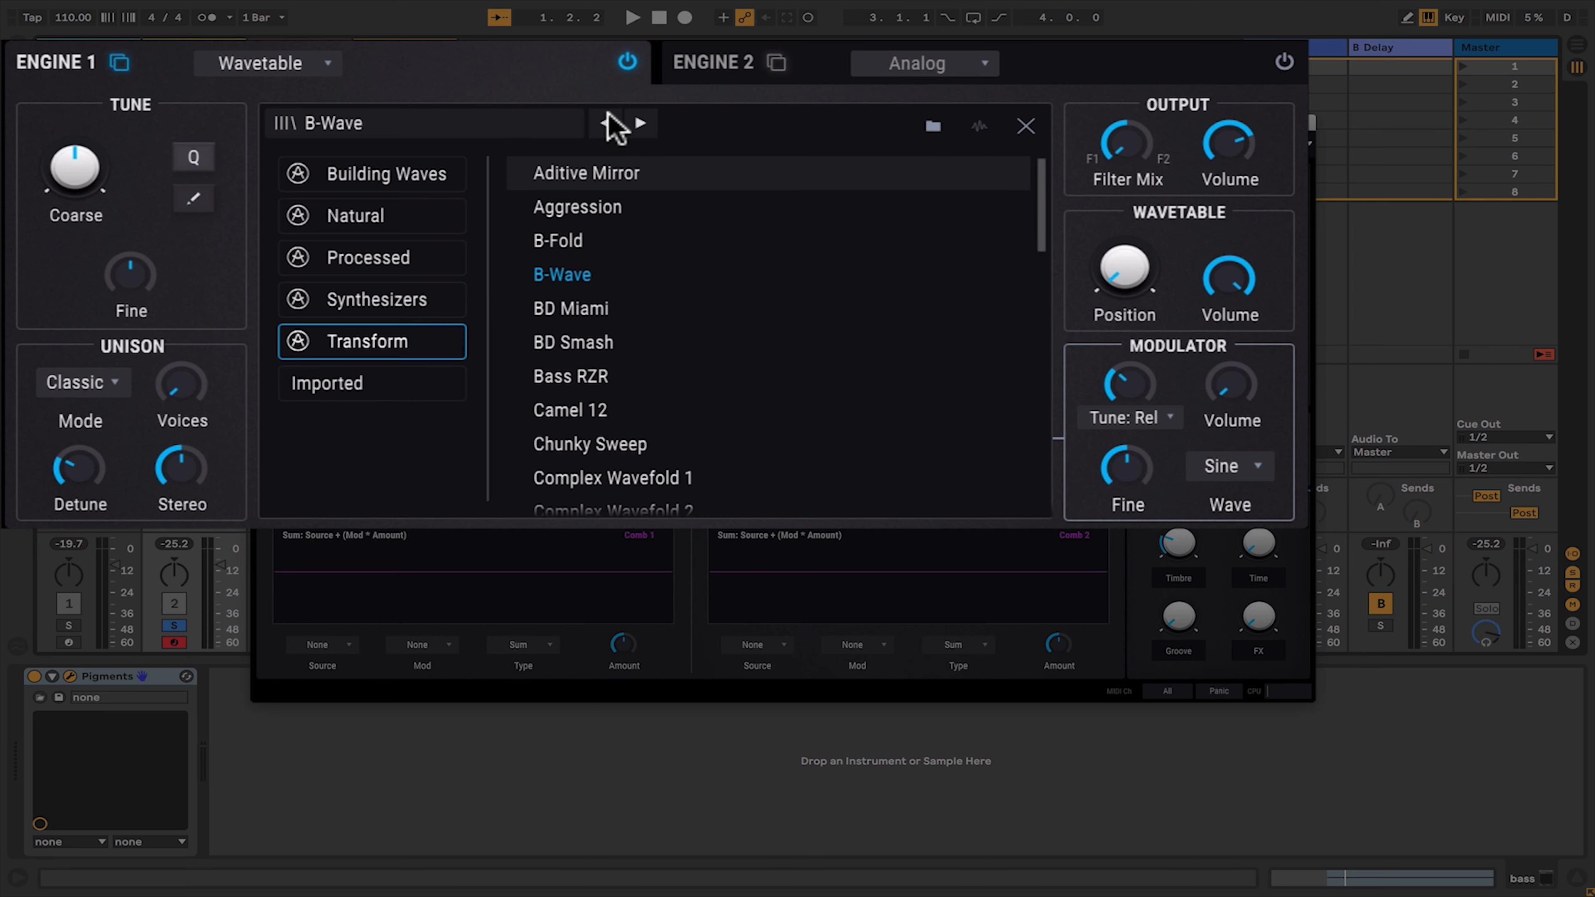
{"action": "left_click", "coordinate": [1023, 129]}
- Raise the wavetable Position and start playback
{"action": "left_click_drag", "start_coordinate": [1096, 283], "coordinate": [1130, 264]}
{"action": "key", "text": "space"}
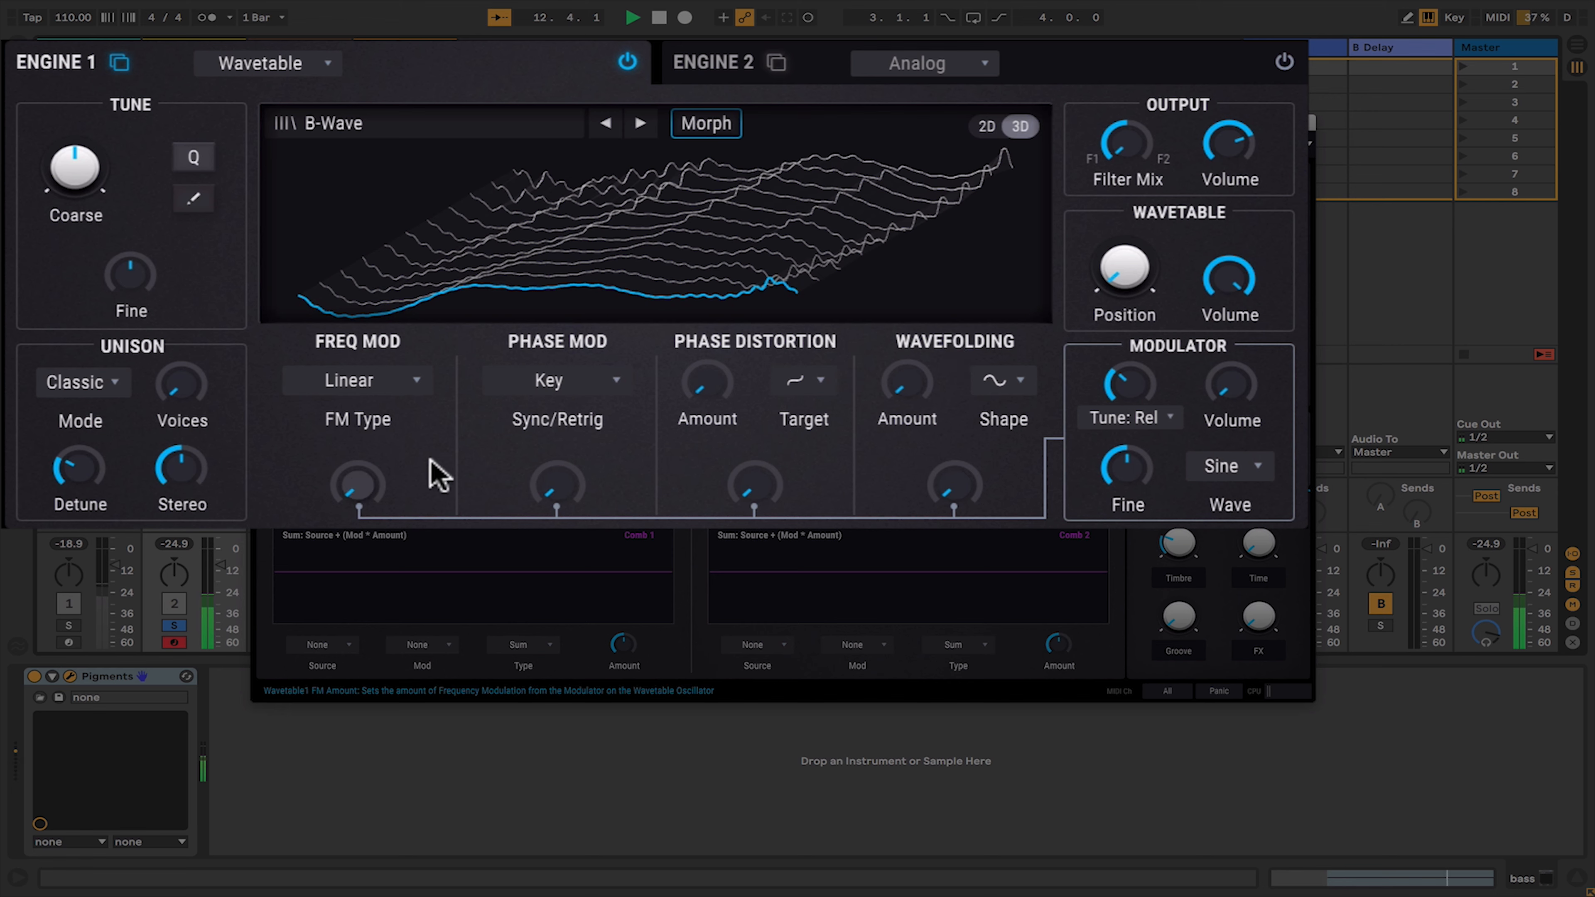
- Raise the phase modulation amount to about 0.256 and the phase distortion amounts to about 0.200
{"action": "left_click_drag", "start_coordinate": [559, 498], "coordinate": [559, 484]}
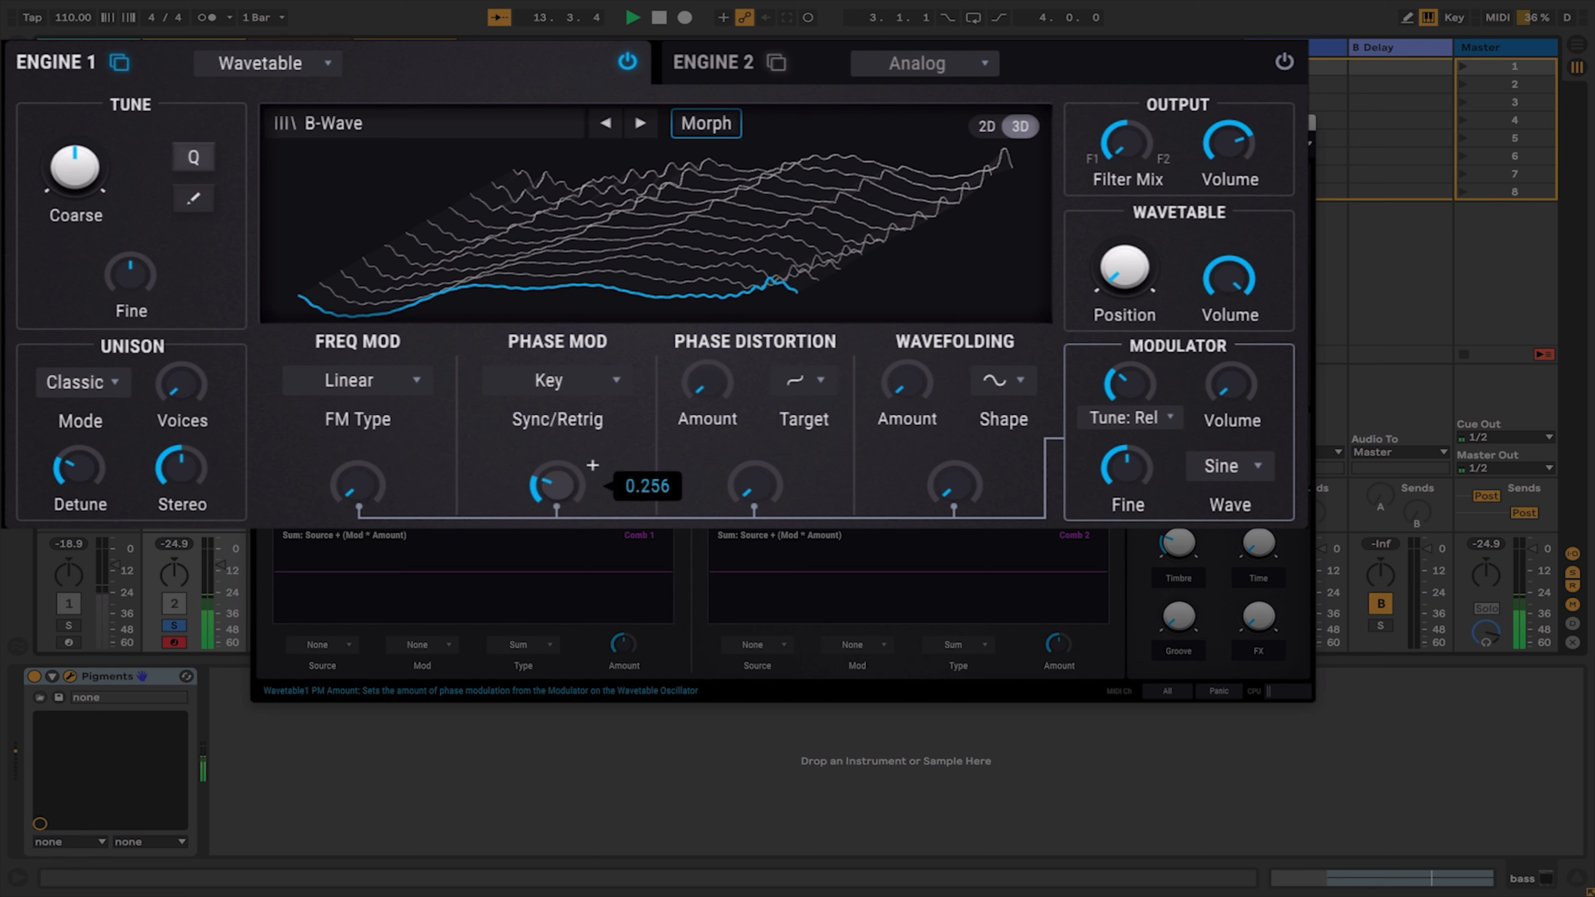
{"action": "left_click_drag", "start_coordinate": [757, 500], "coordinate": [757, 476]}
{"action": "left_click_drag", "start_coordinate": [711, 399], "coordinate": [711, 379]}
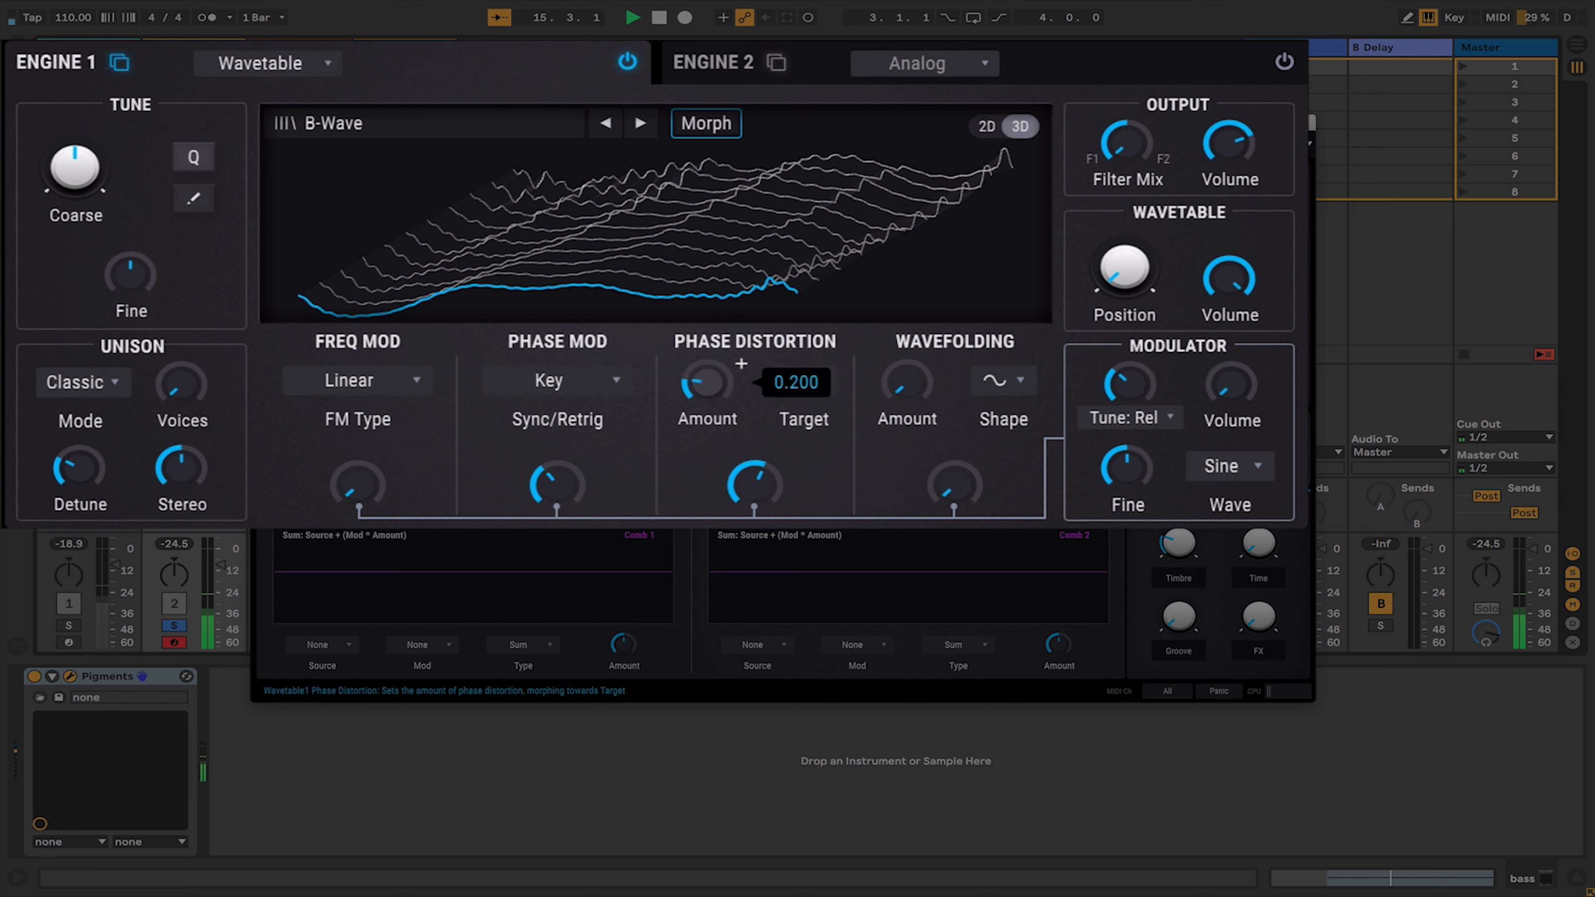
- Raise the wavefolding amounts and set the modulator's coarse tune to 0 semitones
{"action": "left_click_drag", "start_coordinate": [945, 502], "coordinate": [943, 488]}
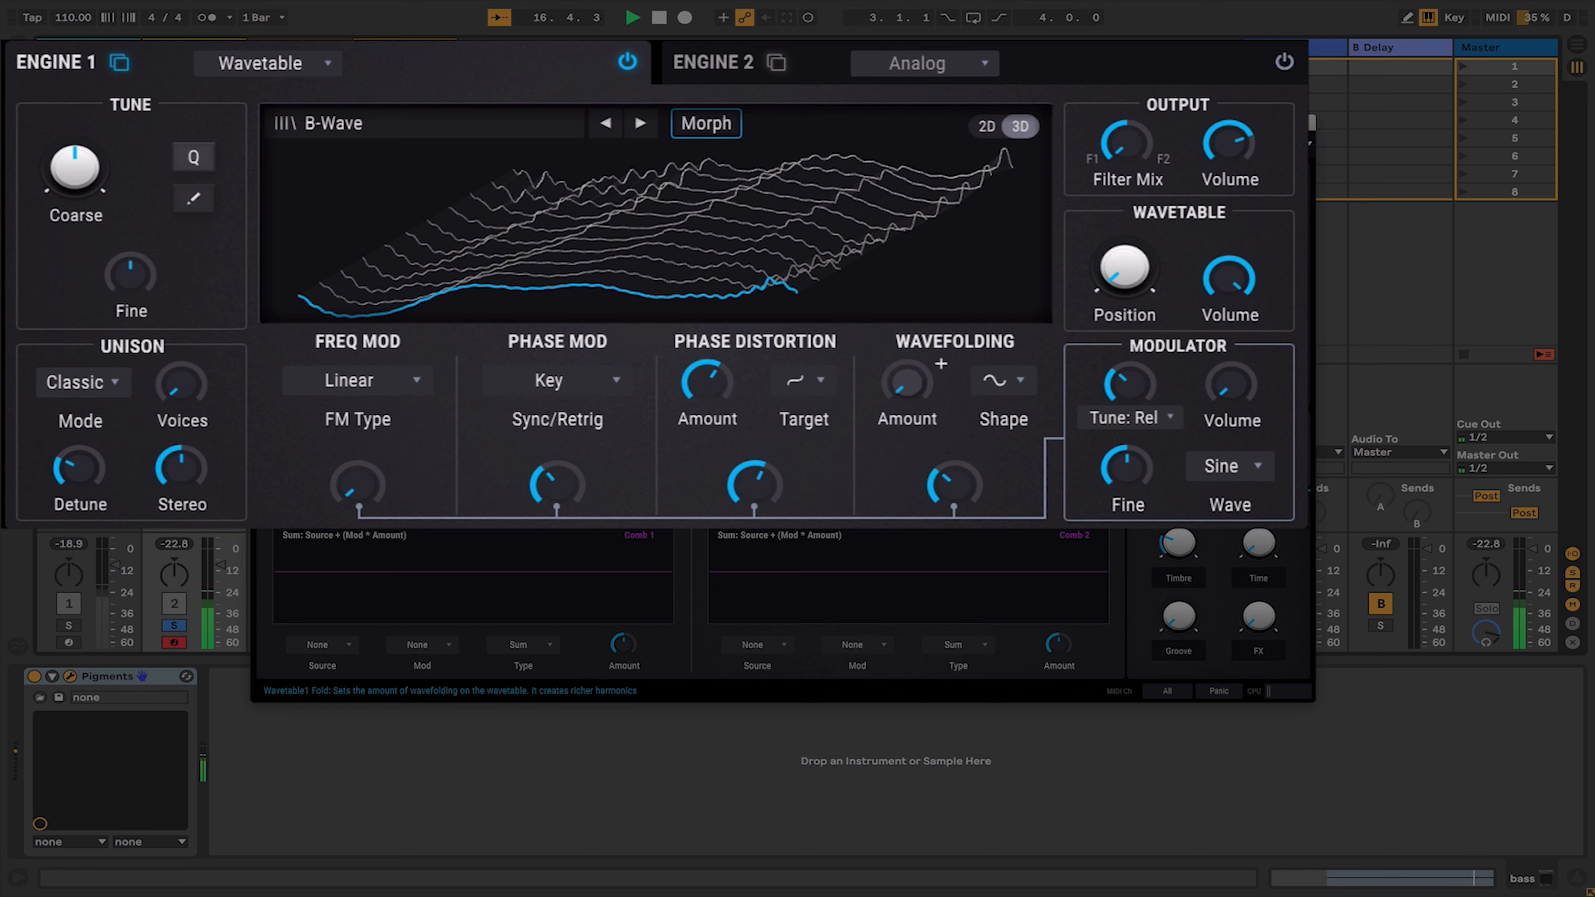
{"action": "left_click_drag", "start_coordinate": [905, 402], "coordinate": [904, 377]}
{"action": "left_click_drag", "start_coordinate": [1104, 381], "coordinate": [1105, 367]}
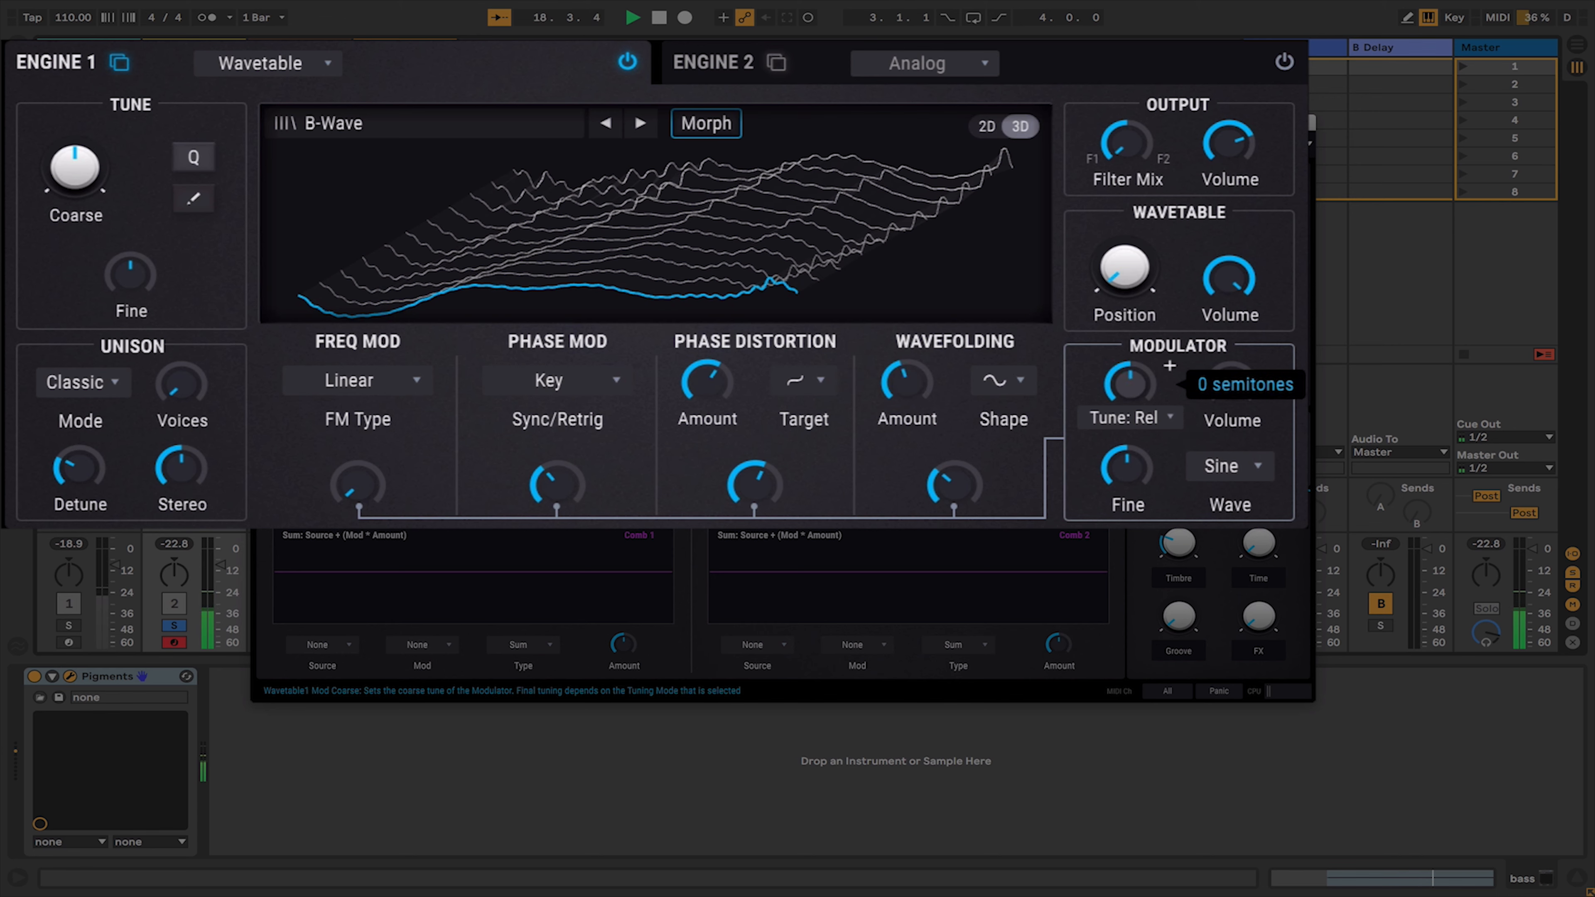
- Raise the frequency modulation amount and stop playback
{"action": "left_click_drag", "start_coordinate": [356, 487], "coordinate": [356, 484]}
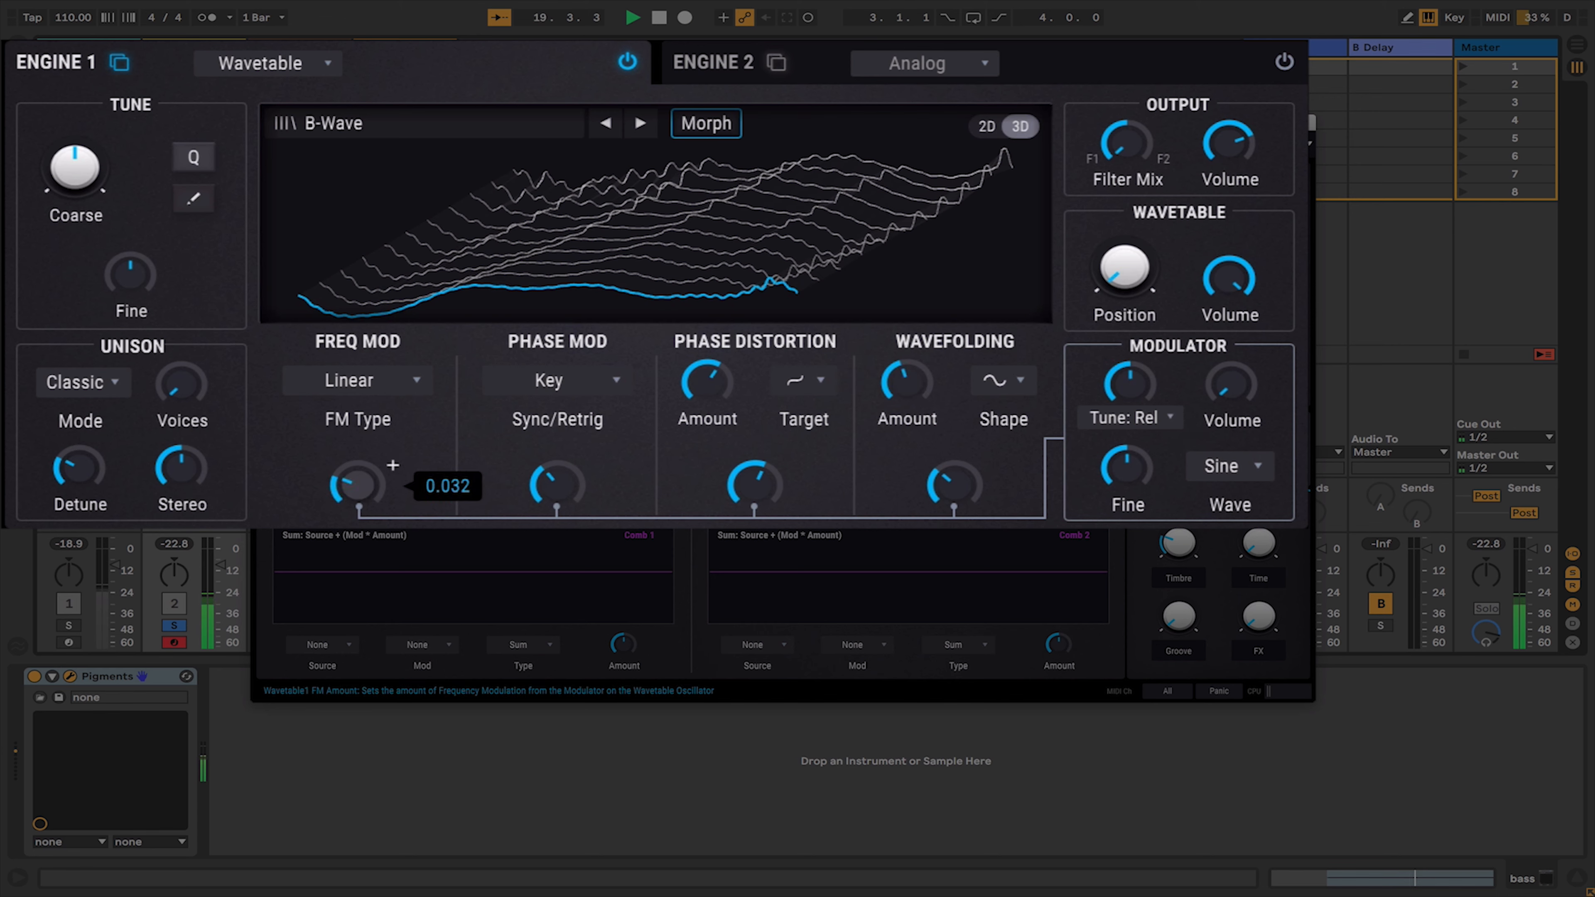
{"action": "left_click_drag", "start_coordinate": [356, 484], "coordinate": [385, 488]}
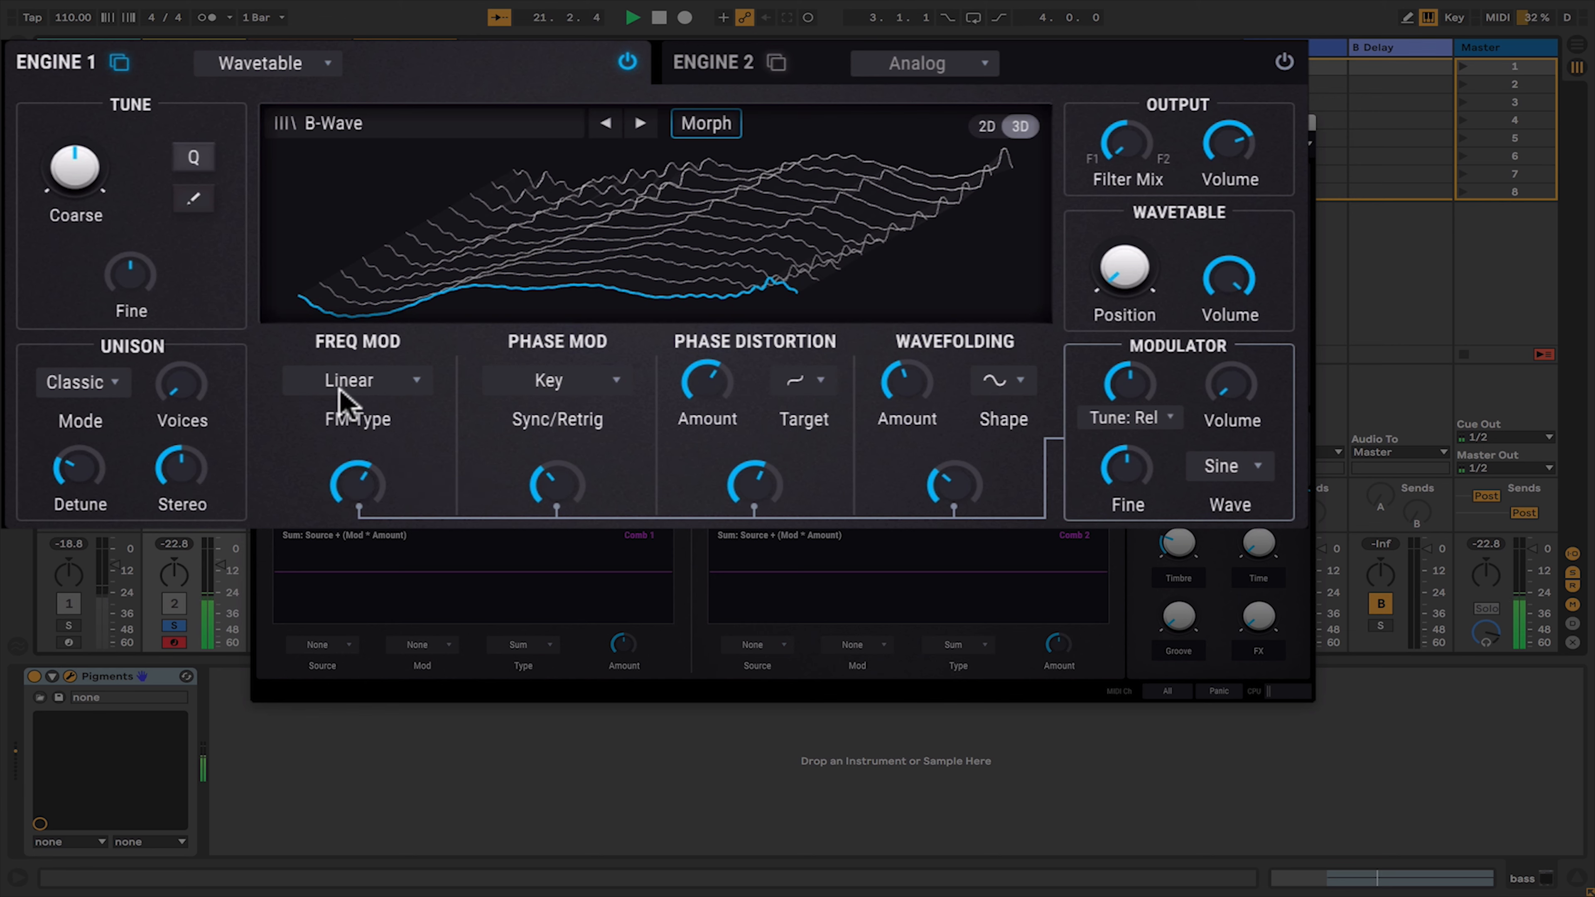
{"action": "key", "text": "space"}
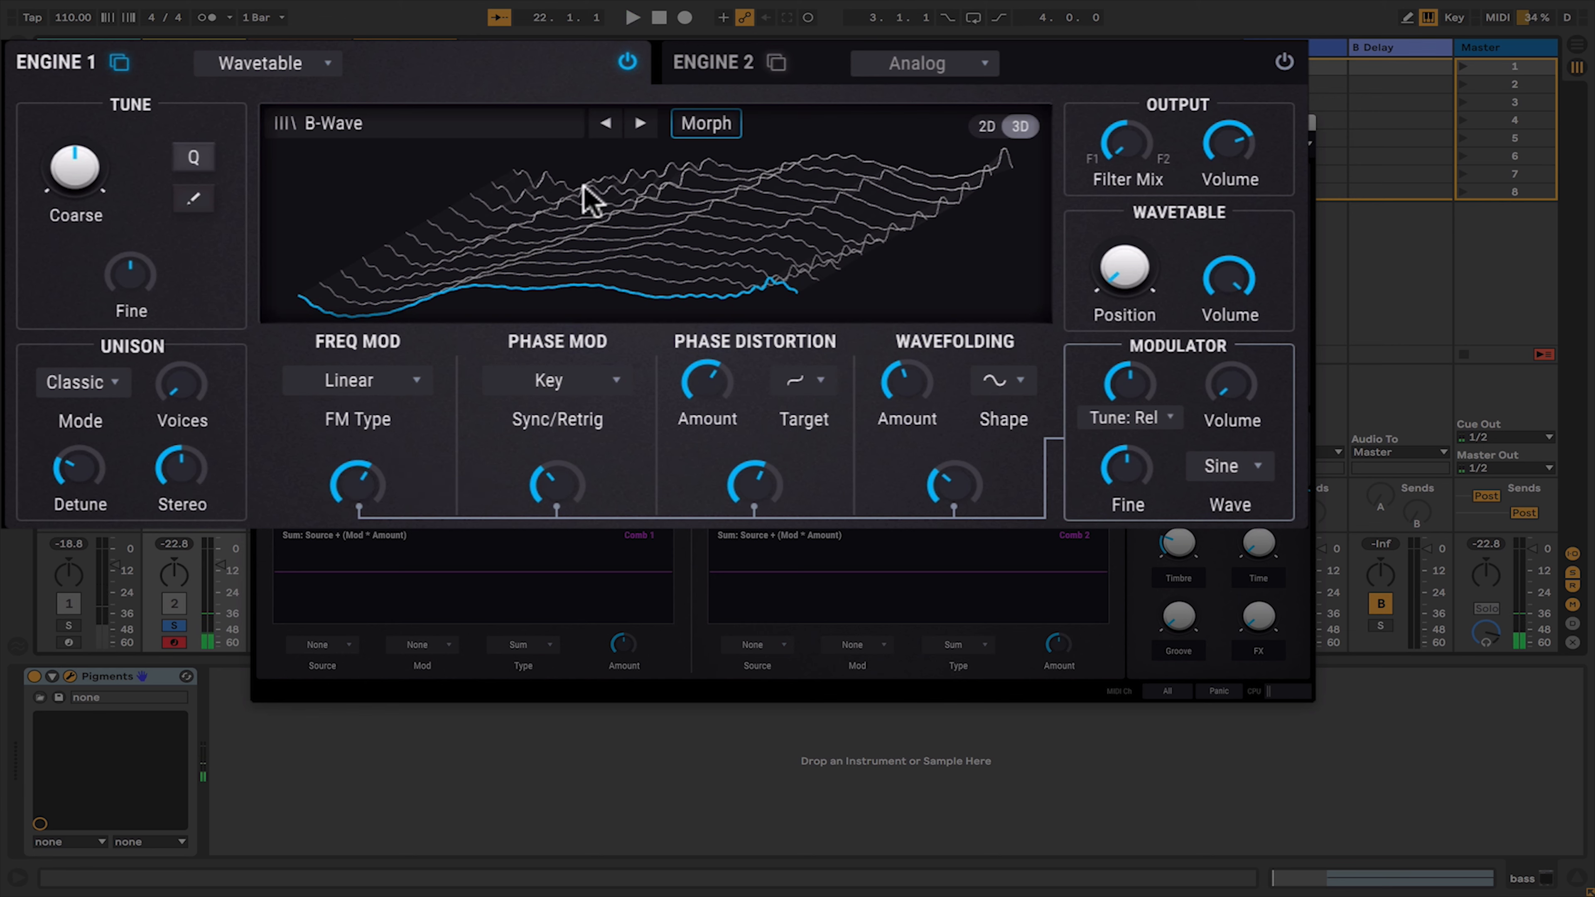
- Switch Engine 1 to the Analog type and start playback
{"action": "left_click", "coordinate": [307, 65]}
{"action": "left_click", "coordinate": [165, 162]}
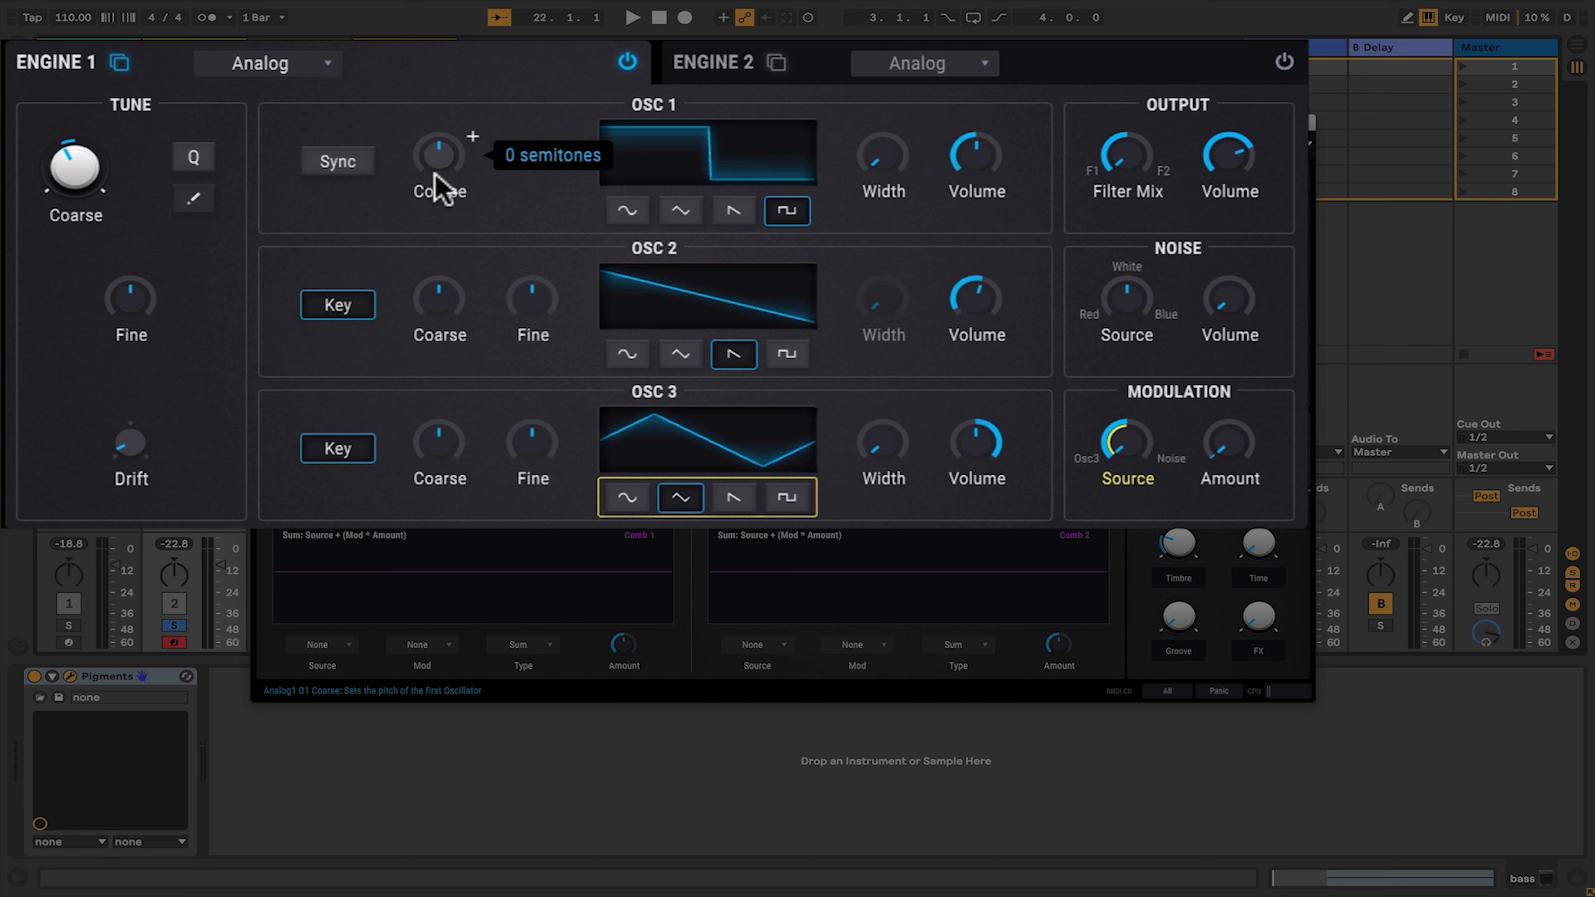
{"action": "mouse_move", "coordinate": [512, 467]}
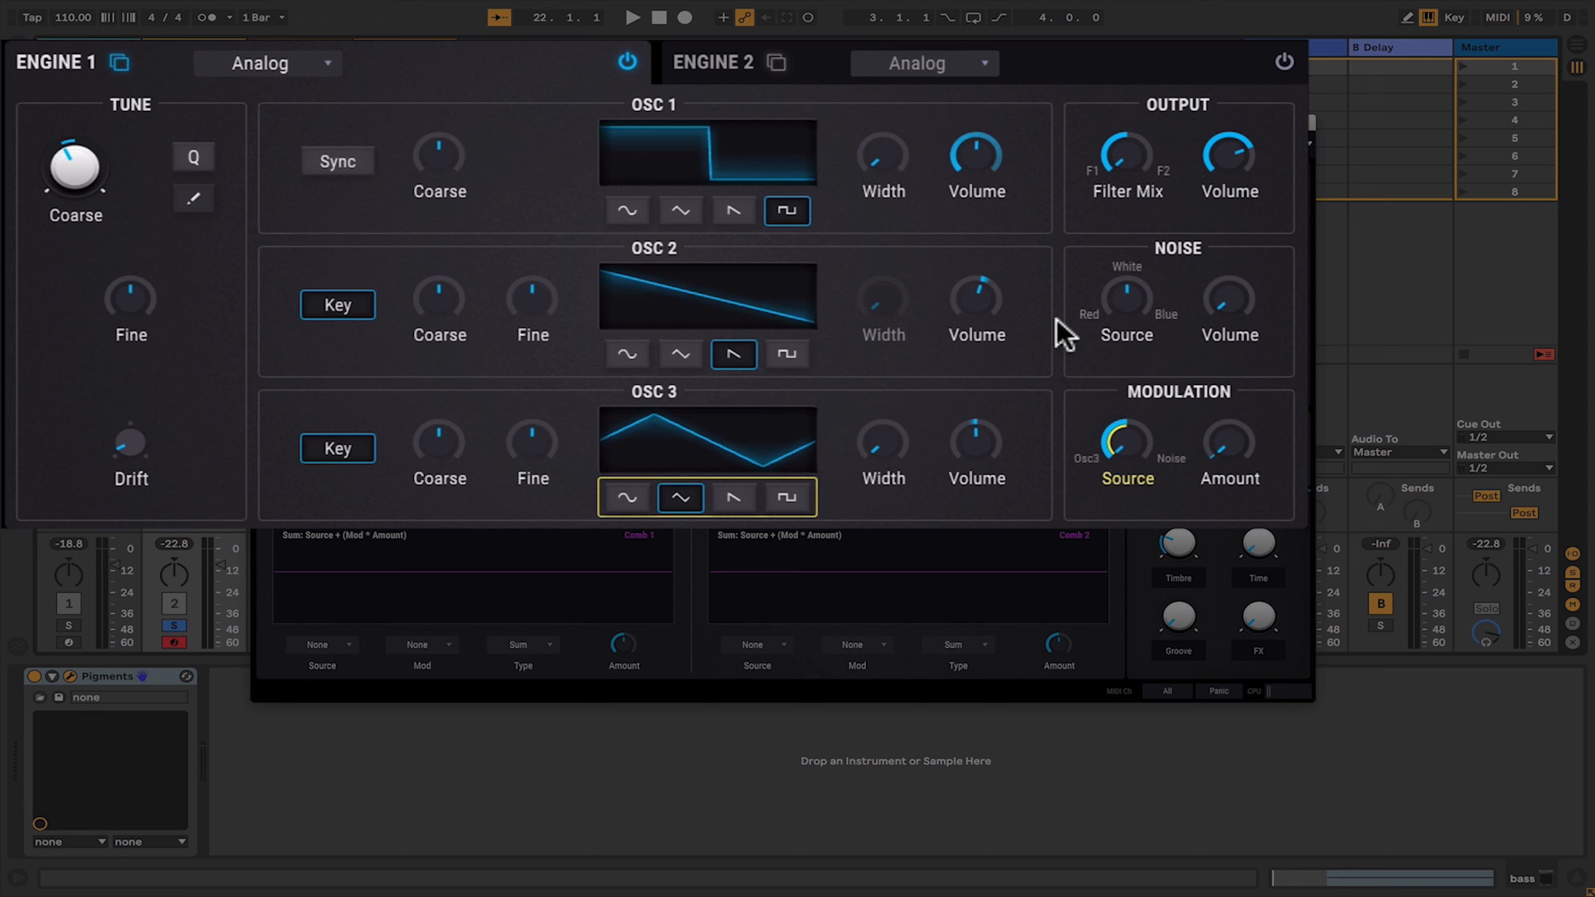
{"action": "mouse_move", "coordinate": [1129, 309]}
{"action": "key", "text": "space"}
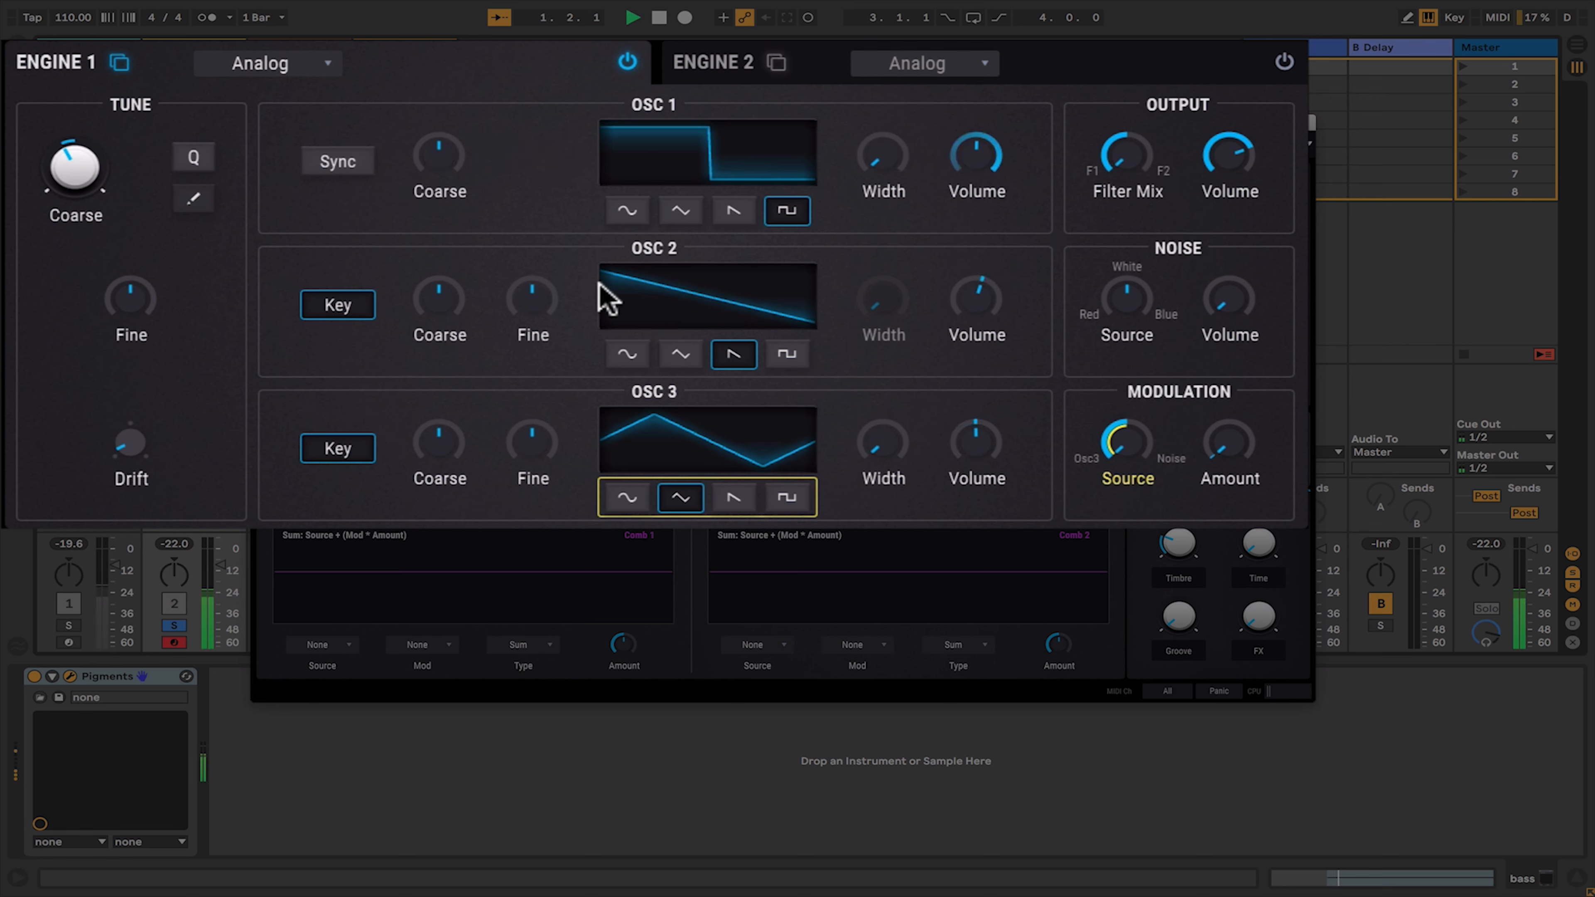
- Cycle OSC 1 through saw, triangle and sine waveforms and back to square
{"action": "left_click", "coordinate": [734, 212]}
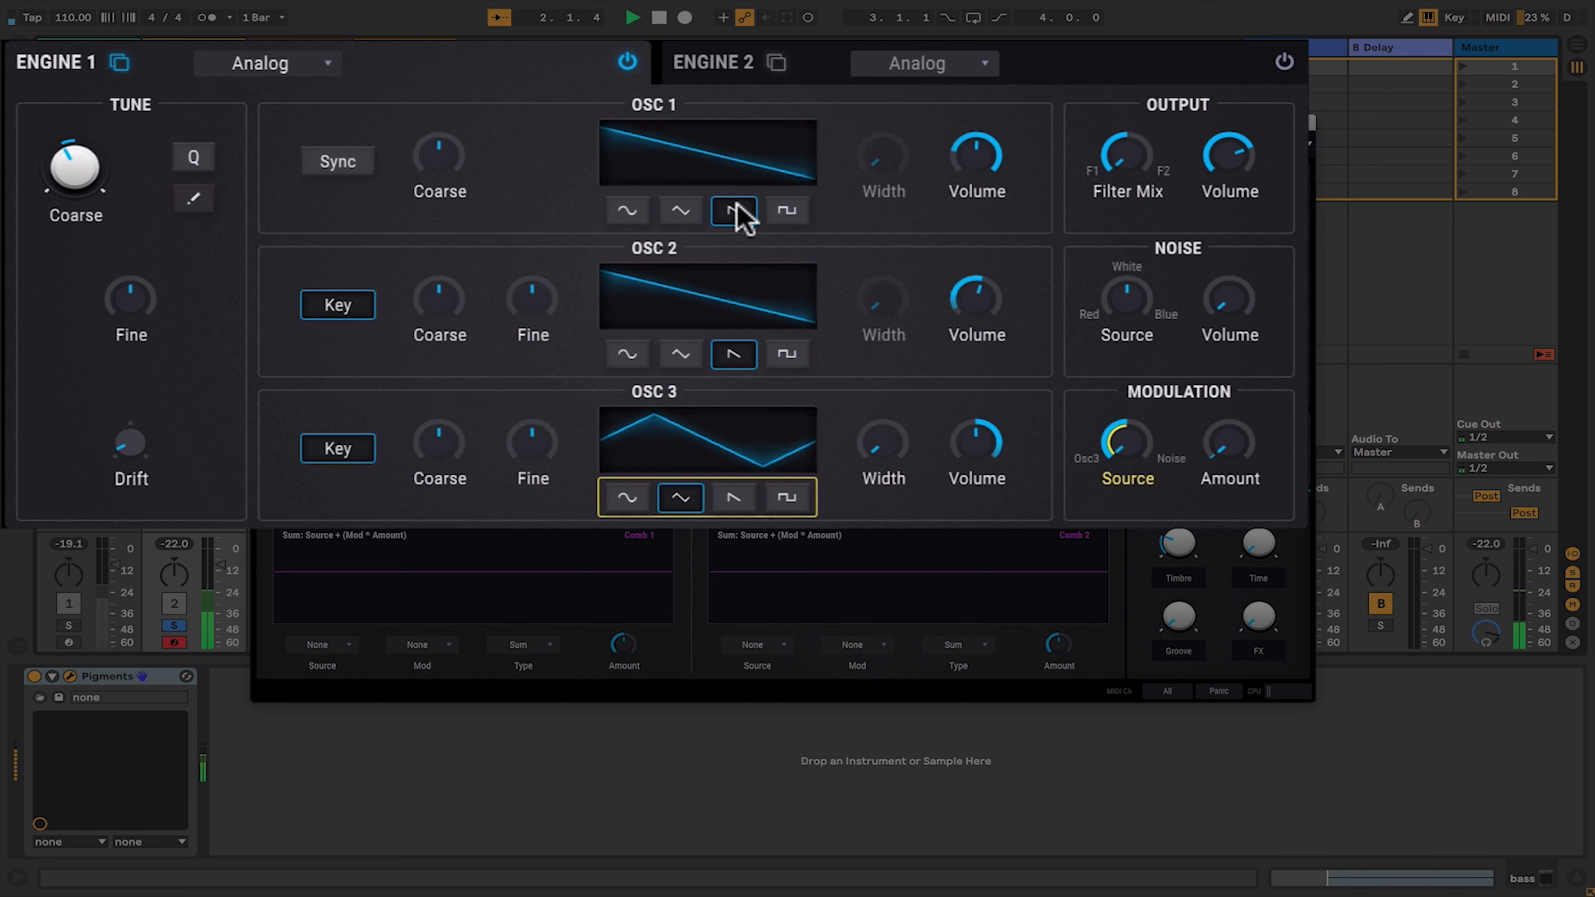
{"action": "left_click", "coordinate": [681, 212]}
{"action": "left_click", "coordinate": [627, 213]}
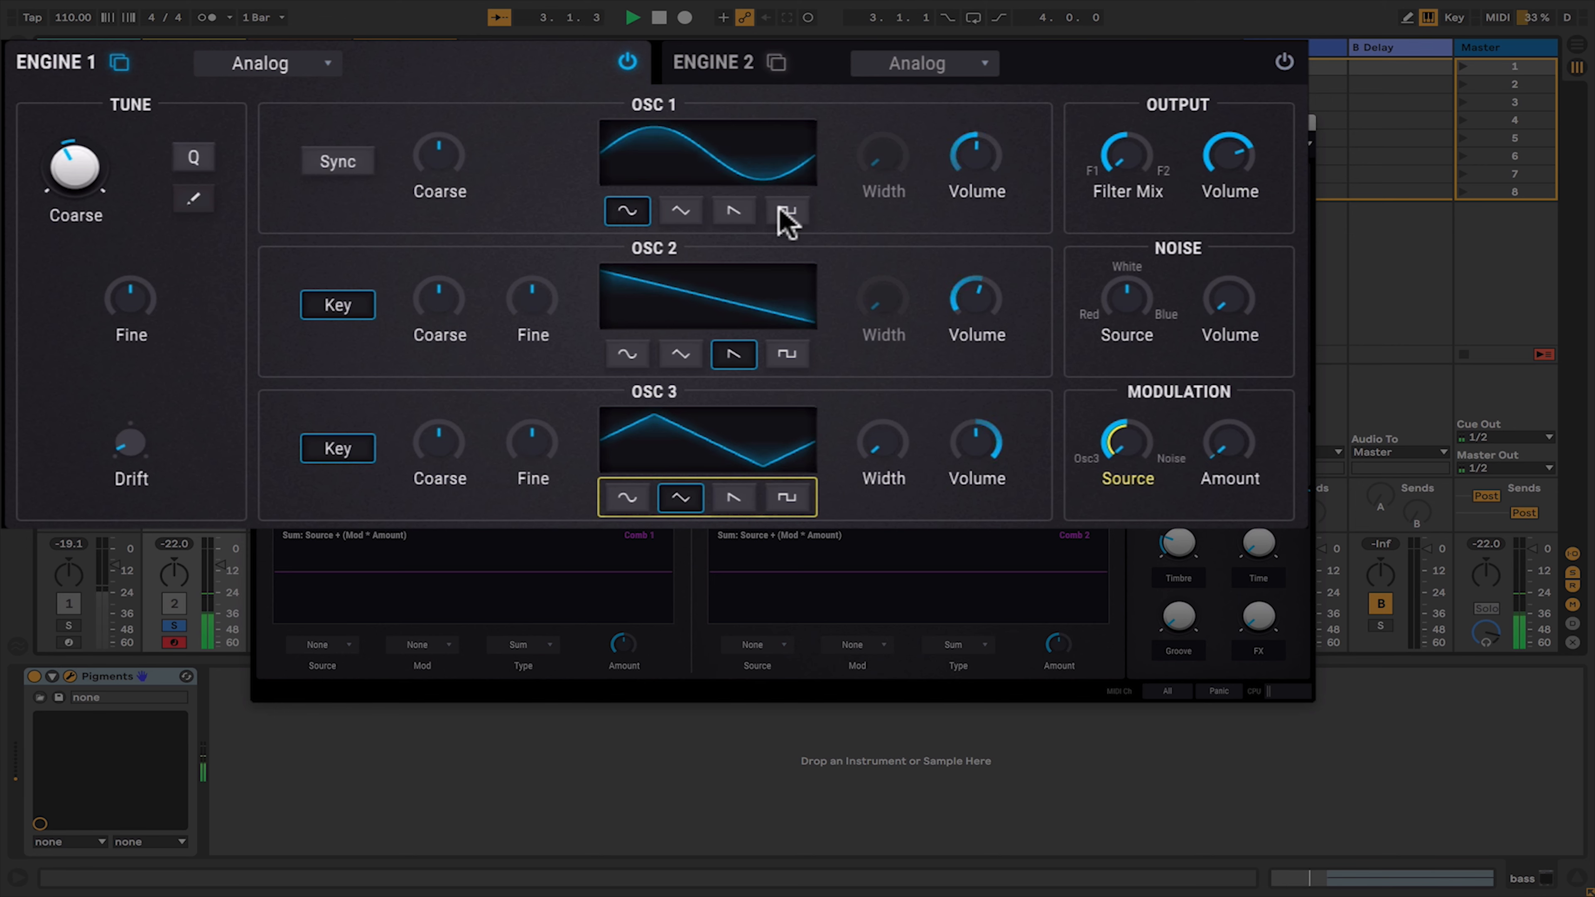
{"action": "left_click", "coordinate": [785, 212]}
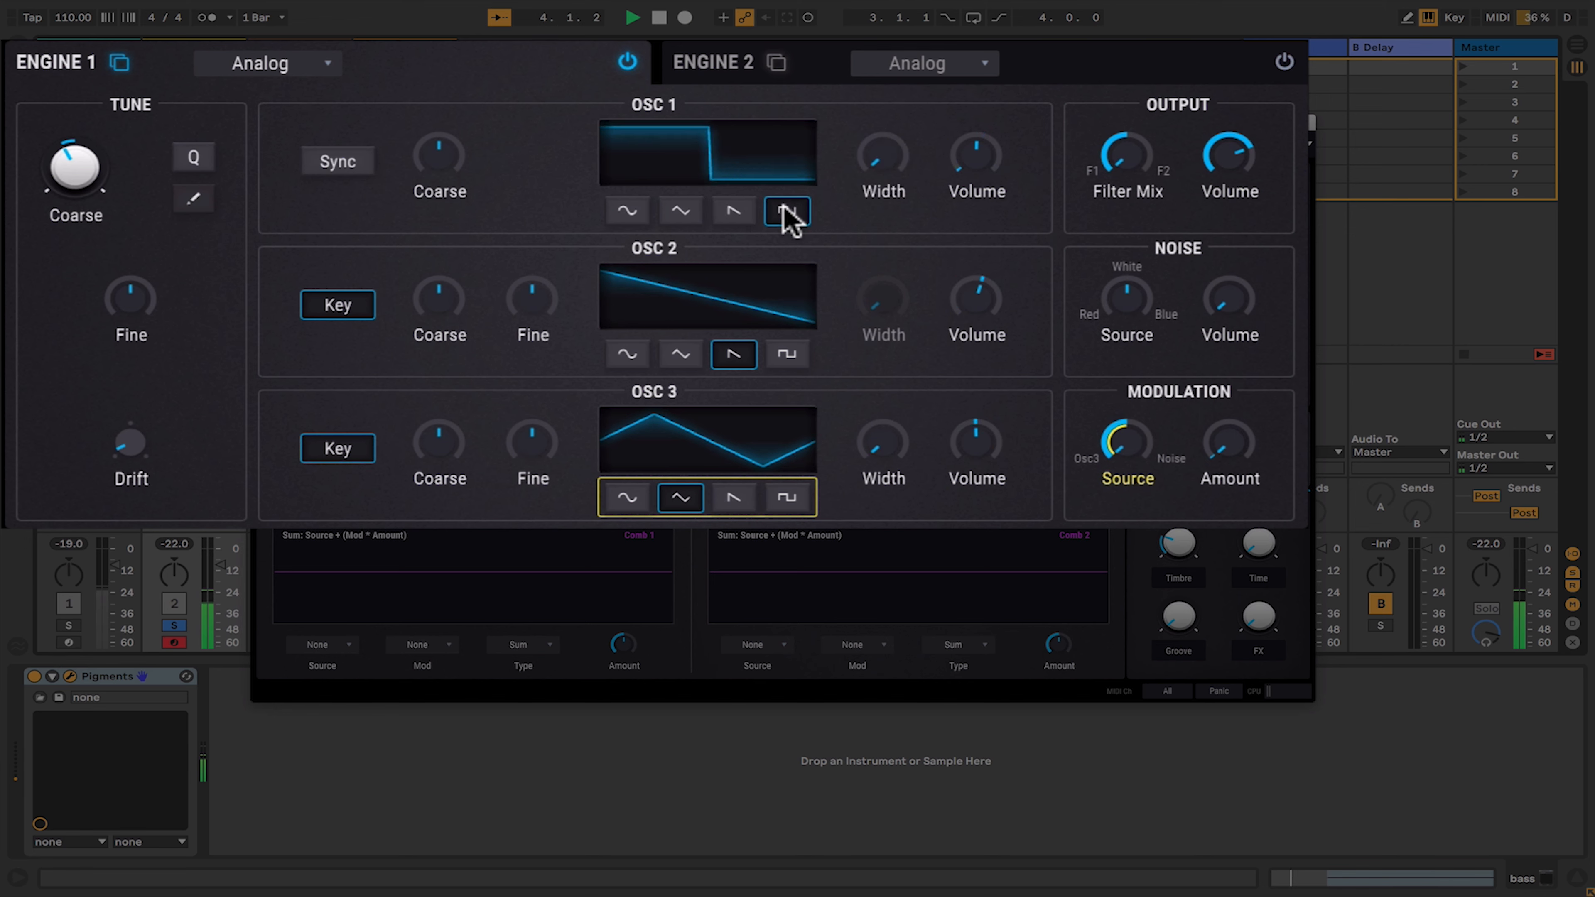
- Switch Engine 1 to Wavetable and load the Dusty Guitar wavetable from the Natural bank
{"action": "left_click", "coordinate": [302, 64]}
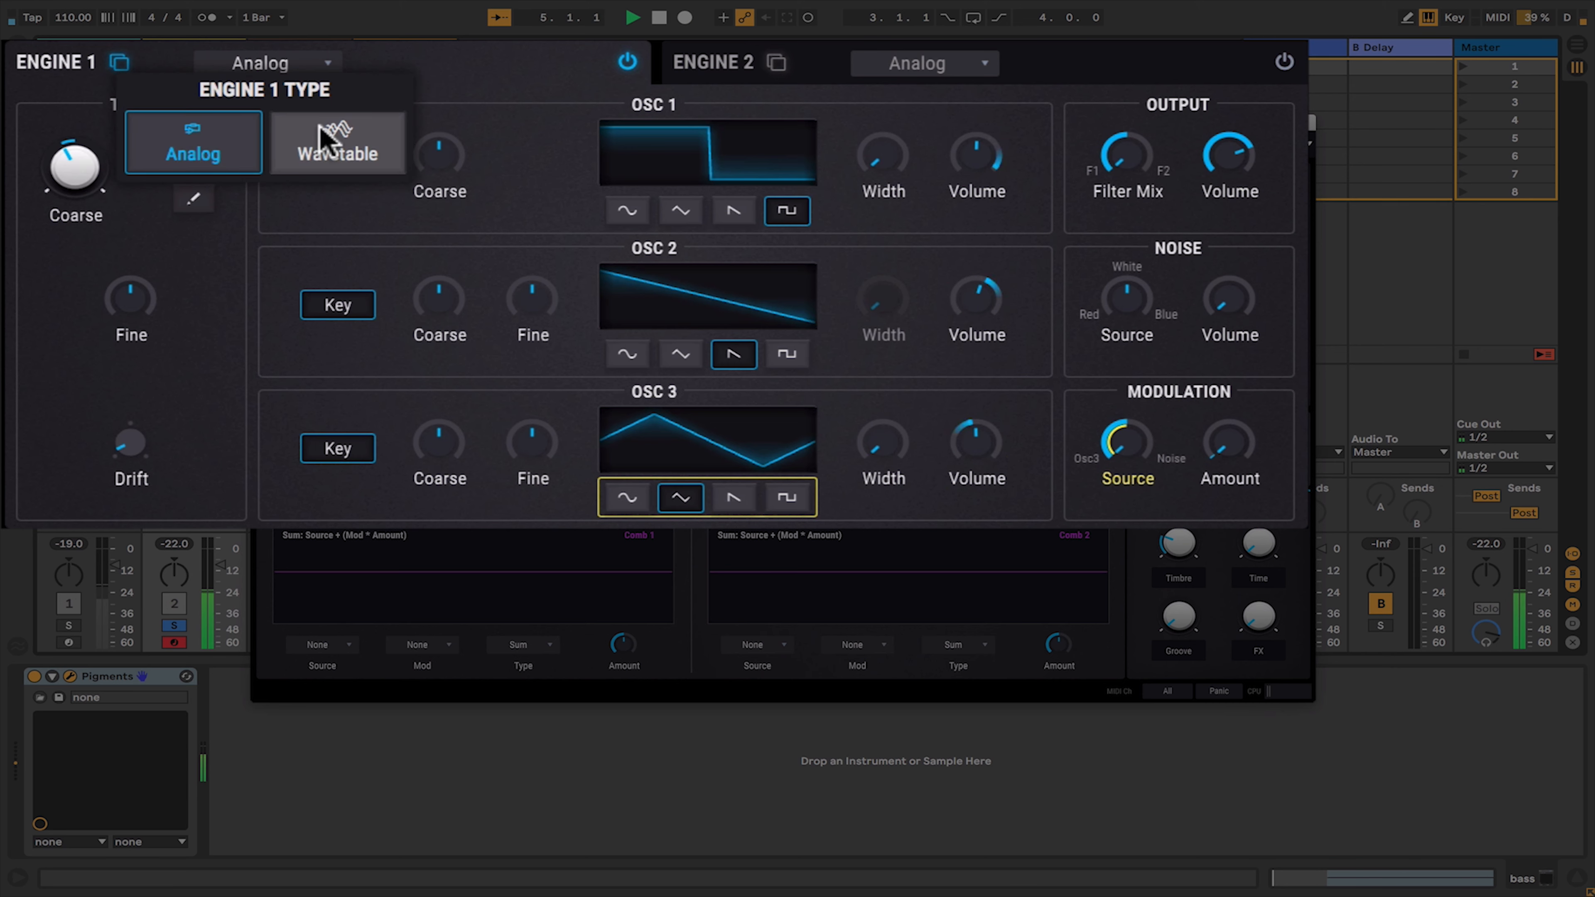
{"action": "left_click", "coordinate": [324, 139]}
{"action": "left_click", "coordinate": [415, 126]}
{"action": "left_click", "coordinate": [356, 216]}
{"action": "left_click", "coordinate": [584, 241]}
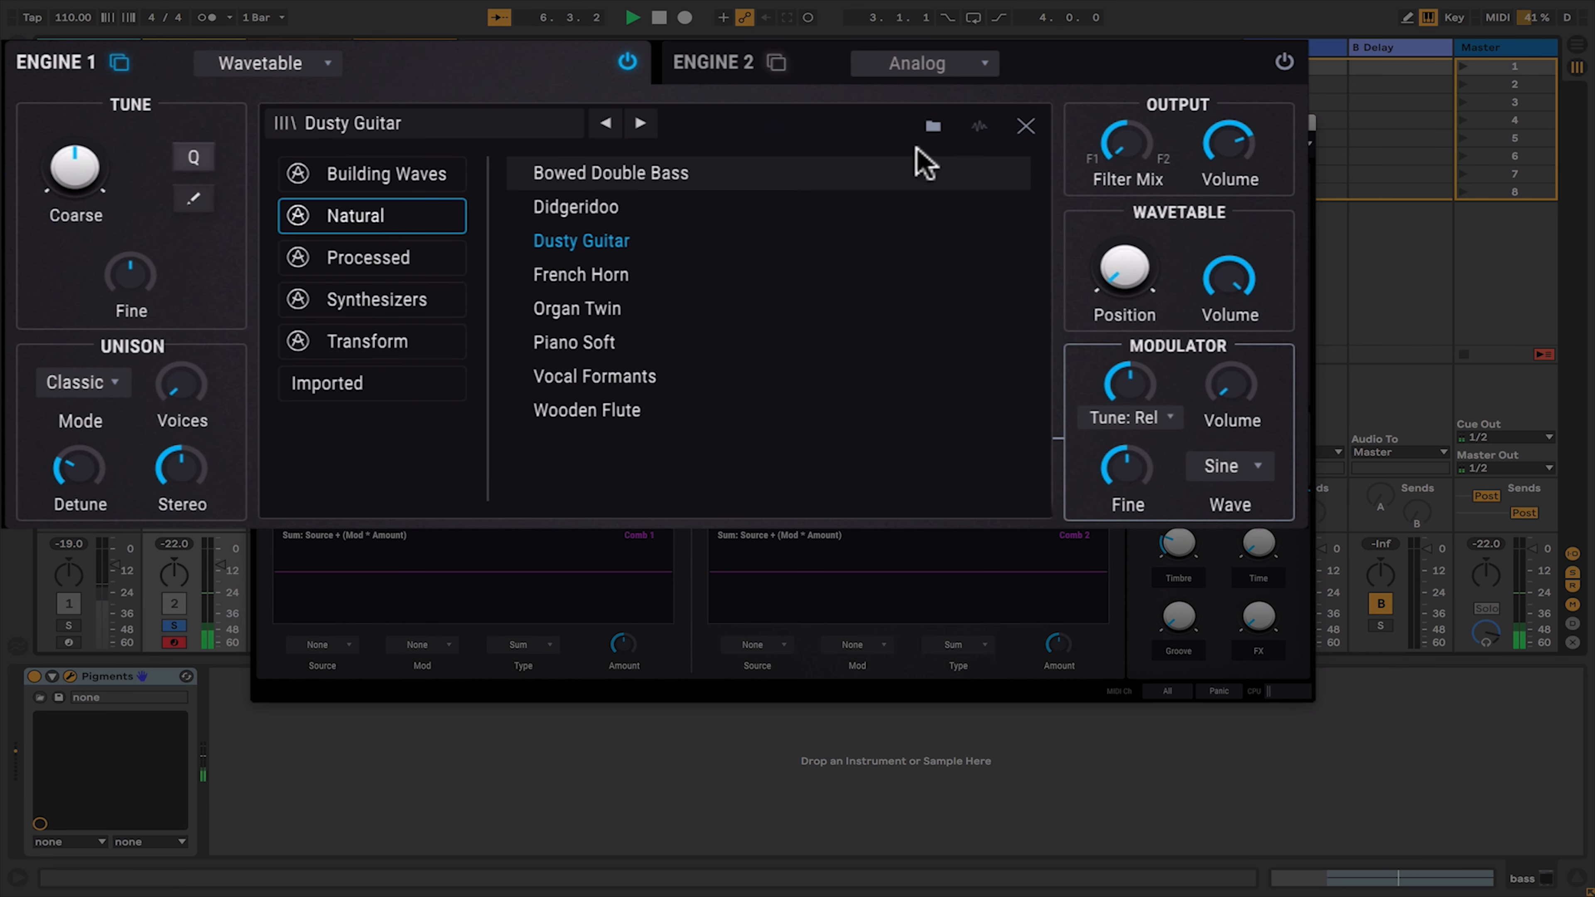
{"action": "left_click", "coordinate": [1026, 126]}
- Raise the Dusty Guitar wavetable's Position
{"action": "mouse_move", "coordinate": [1124, 267]}
{"action": "left_click_drag", "start_coordinate": [1124, 267], "coordinate": [1124, 164]}
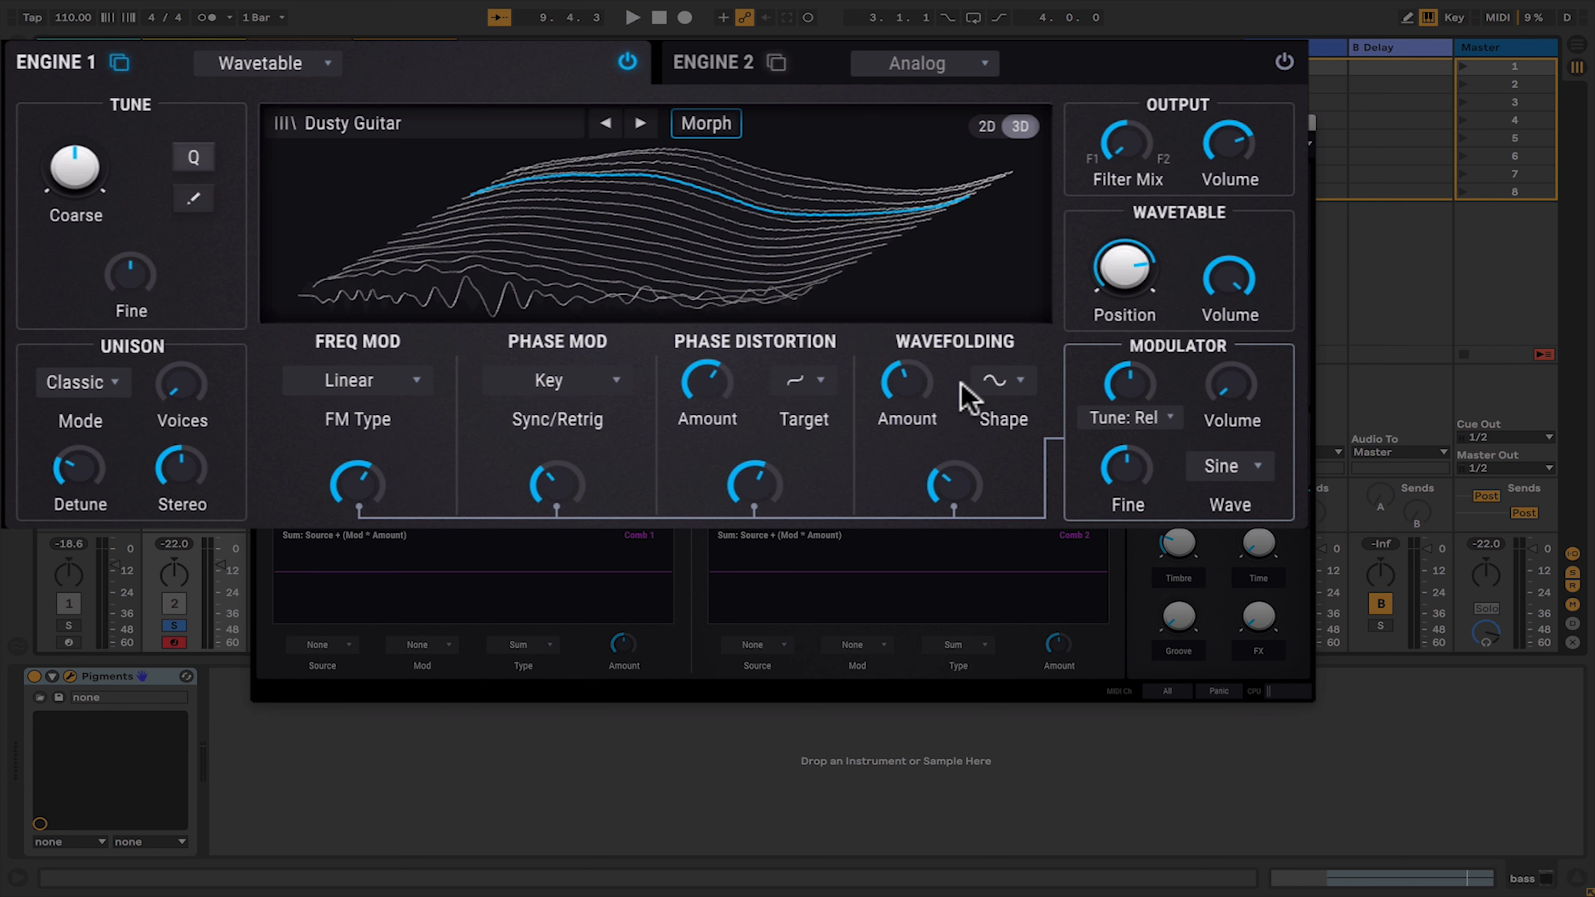
- Open the Engine 2 page and its engine type menu
{"action": "left_click", "coordinate": [700, 68]}
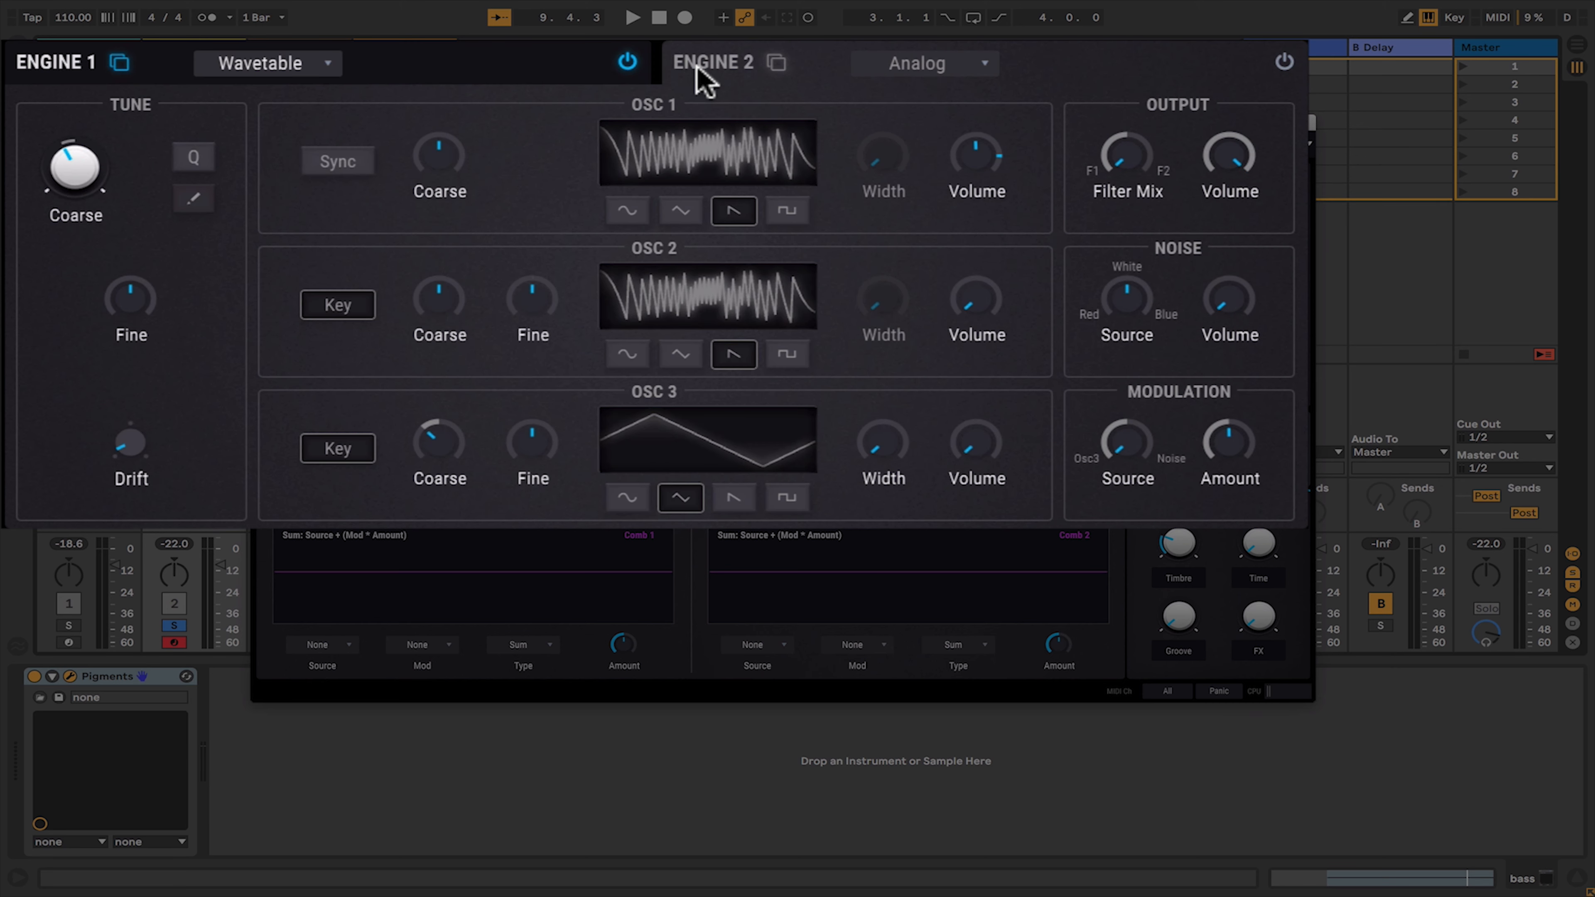
{"action": "left_click", "coordinate": [900, 69]}
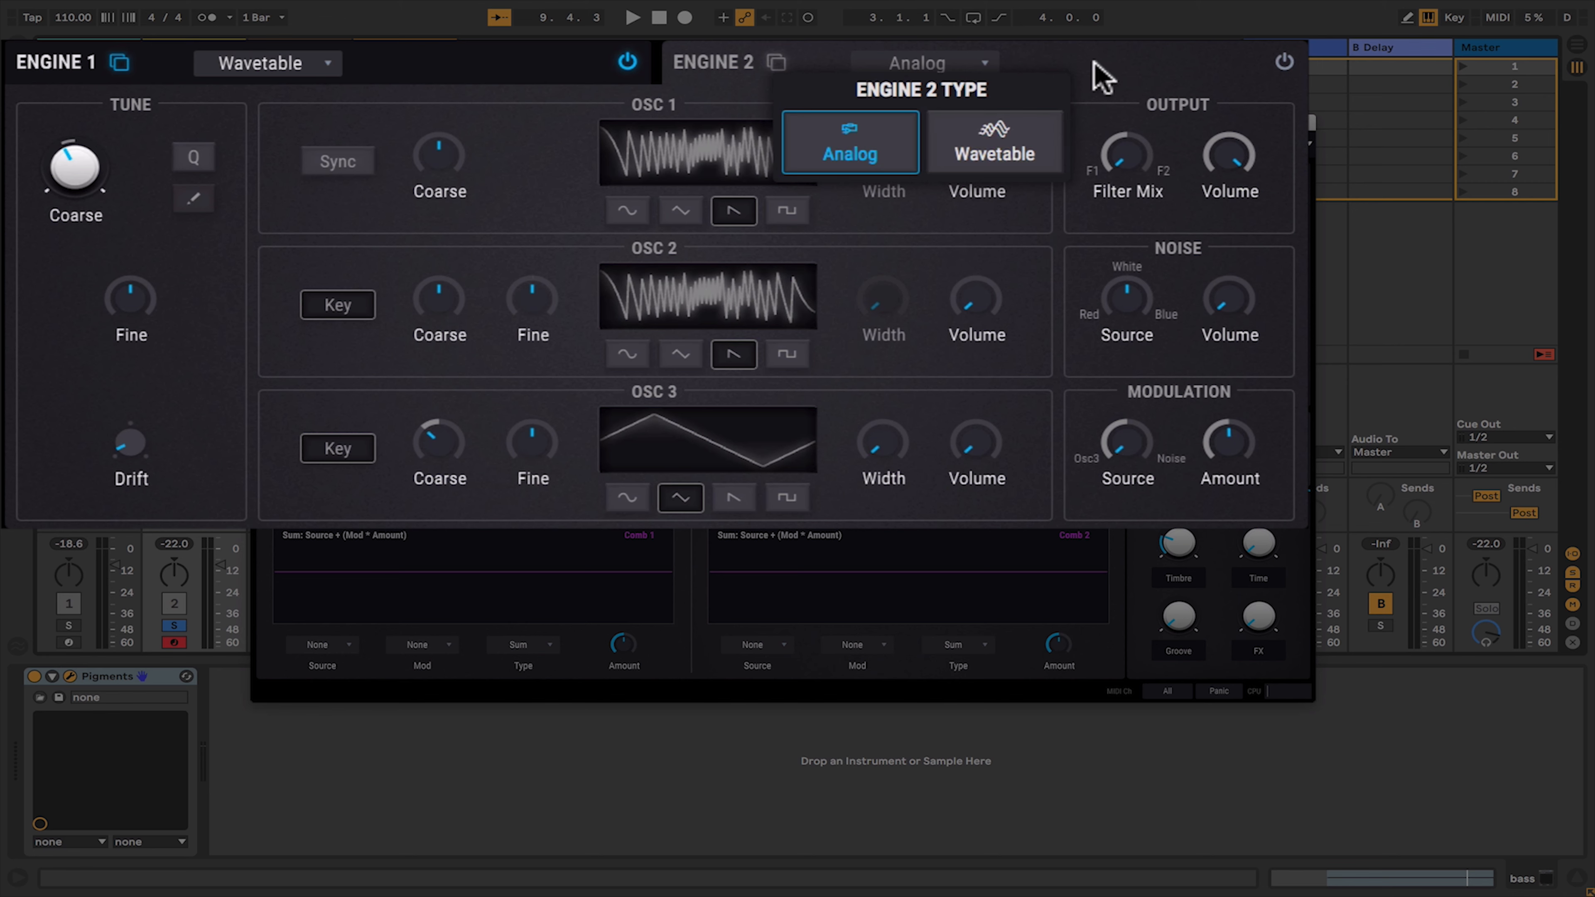
{"action": "left_click", "coordinate": [1102, 75]}
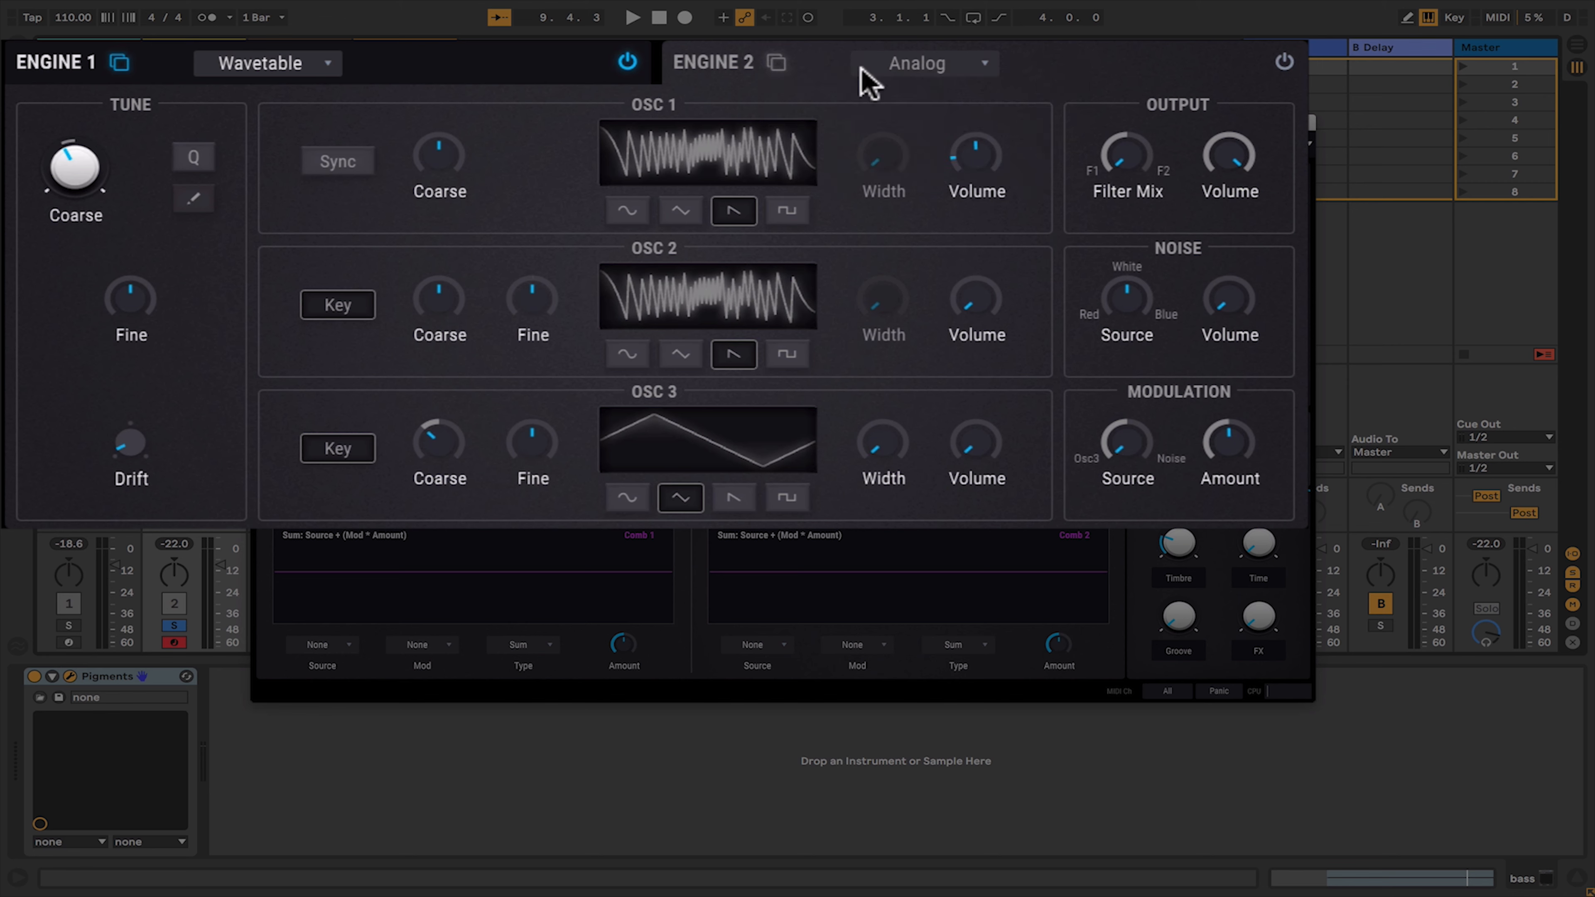
- Enable Engine 2 and toggle playback
{"action": "left_click", "coordinate": [1284, 63]}
{"action": "key", "text": "space"}
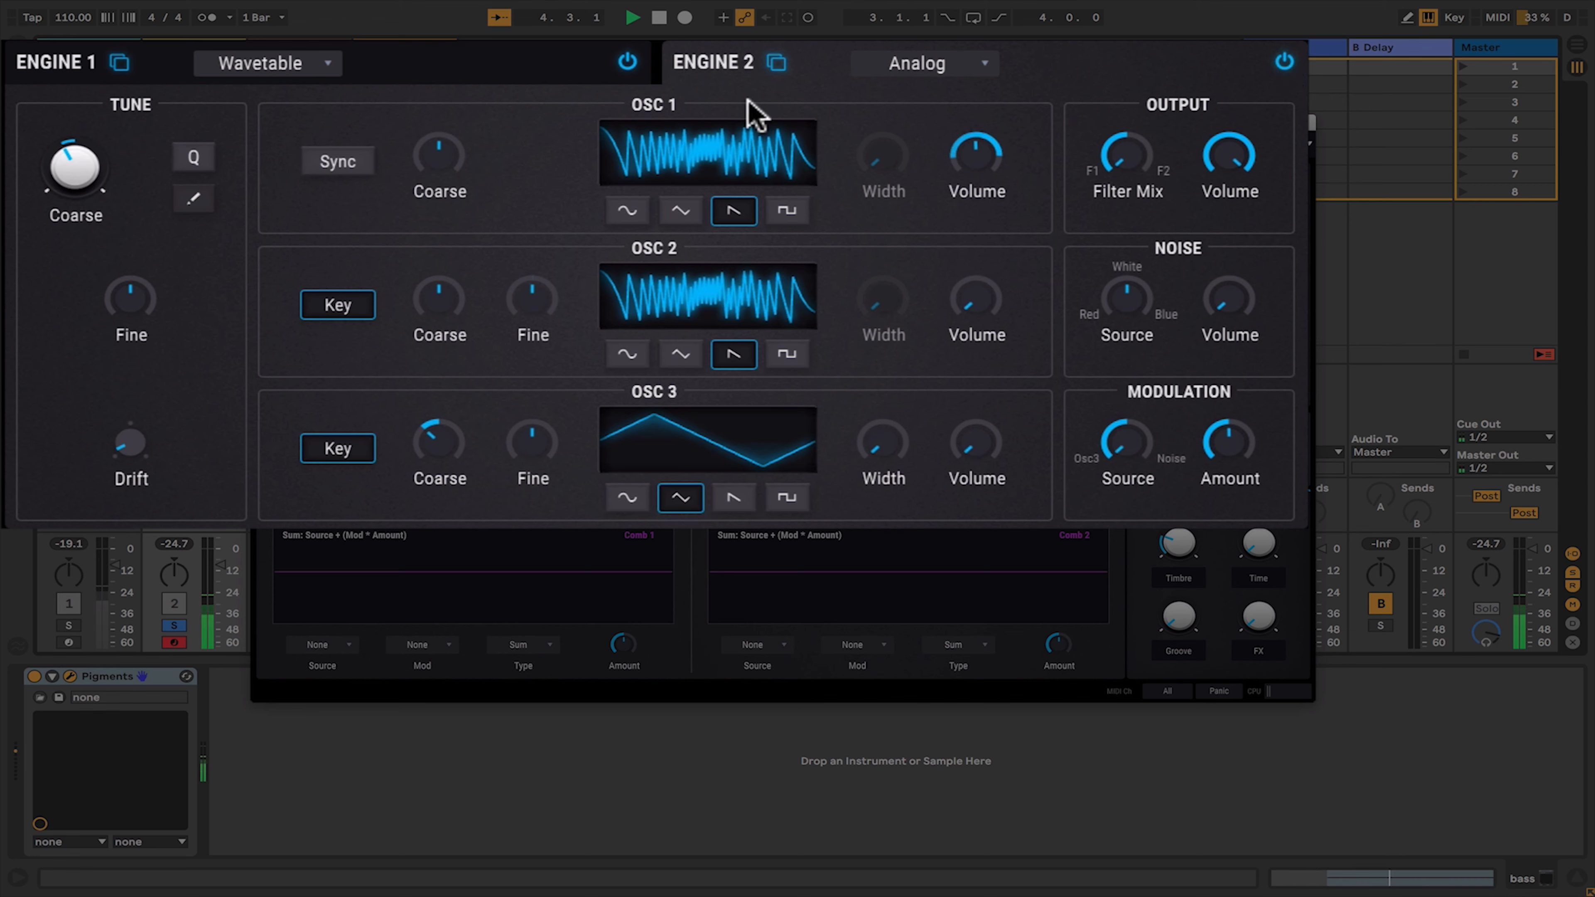
- Return to Engine 1 and switch it to the Analog type
{"action": "left_click", "coordinate": [449, 81]}
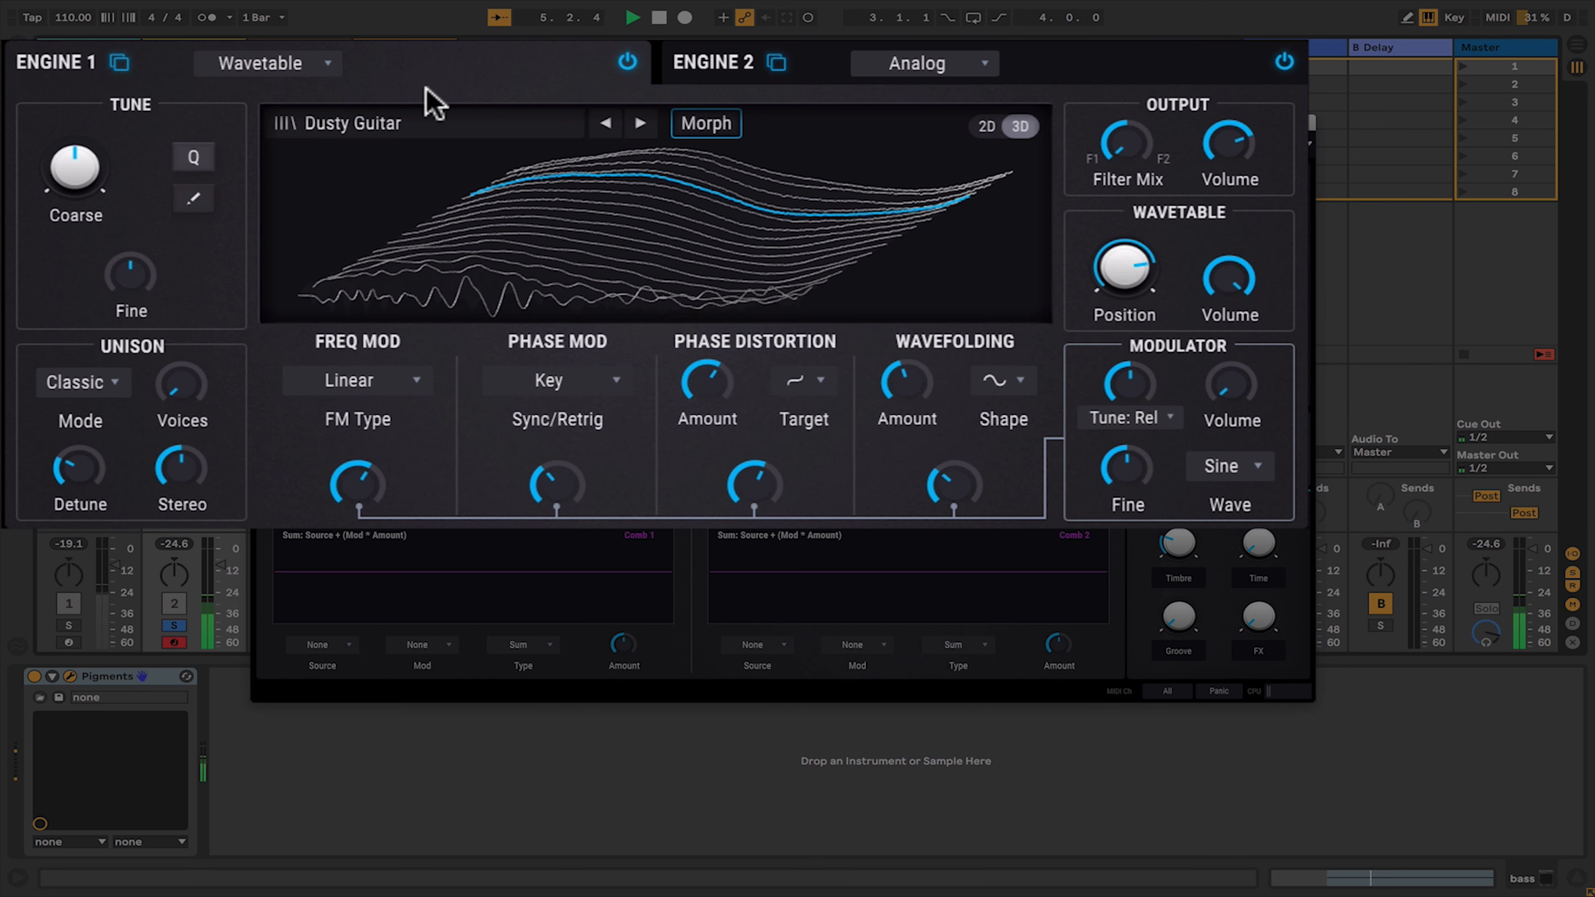
{"action": "left_click", "coordinate": [257, 66]}
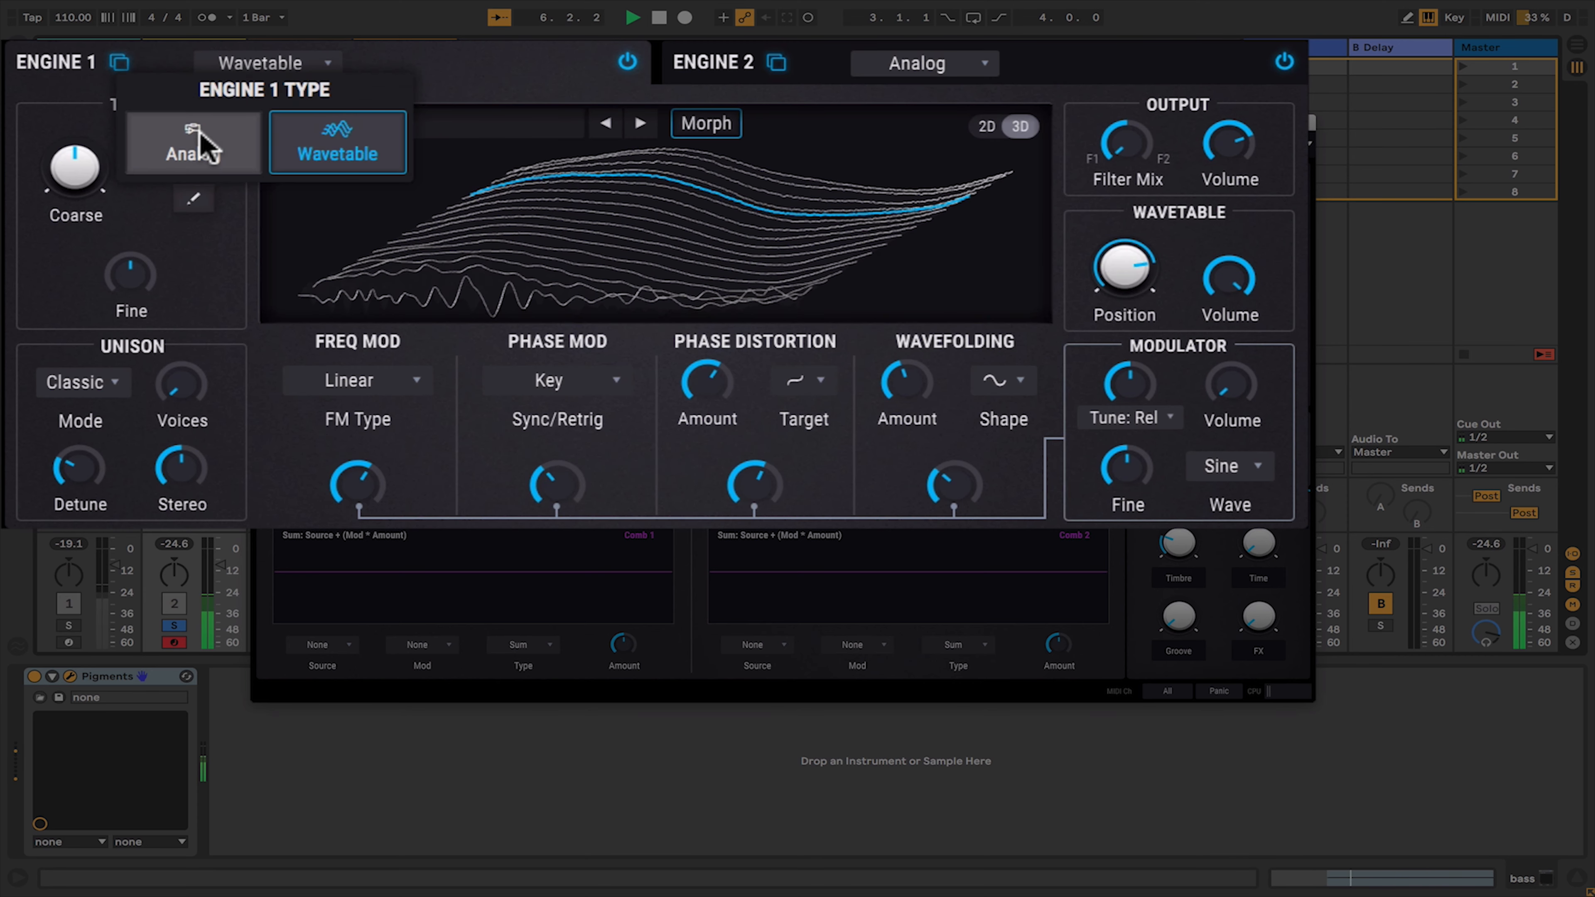
{"action": "left_click", "coordinate": [199, 136]}
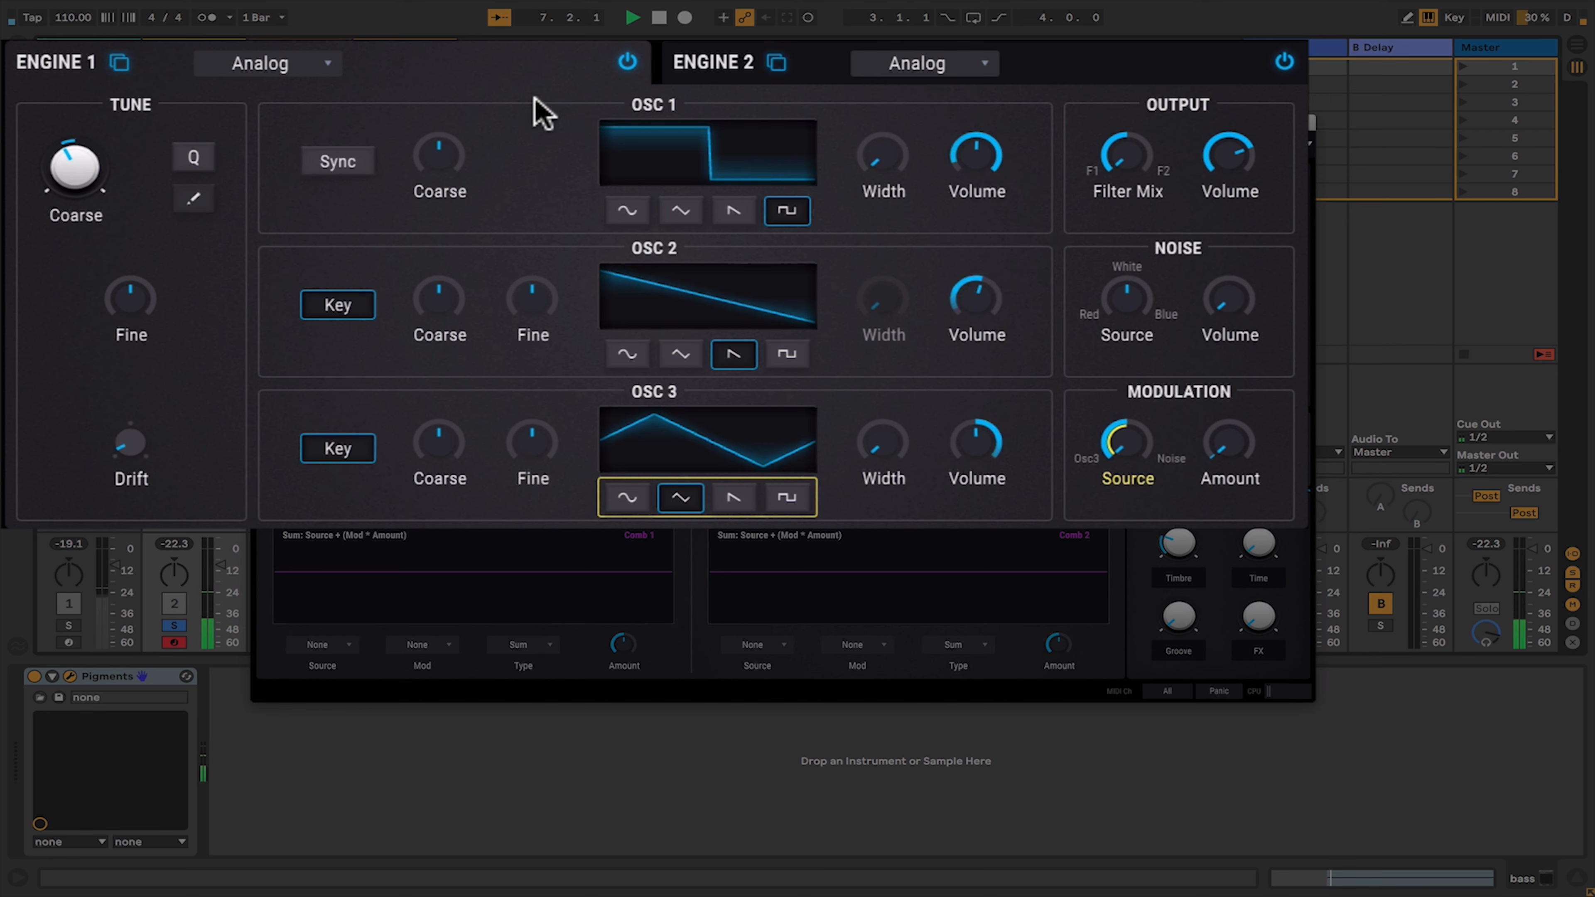
- Switch Engine 1 off and back on
{"action": "left_click", "coordinate": [627, 63]}
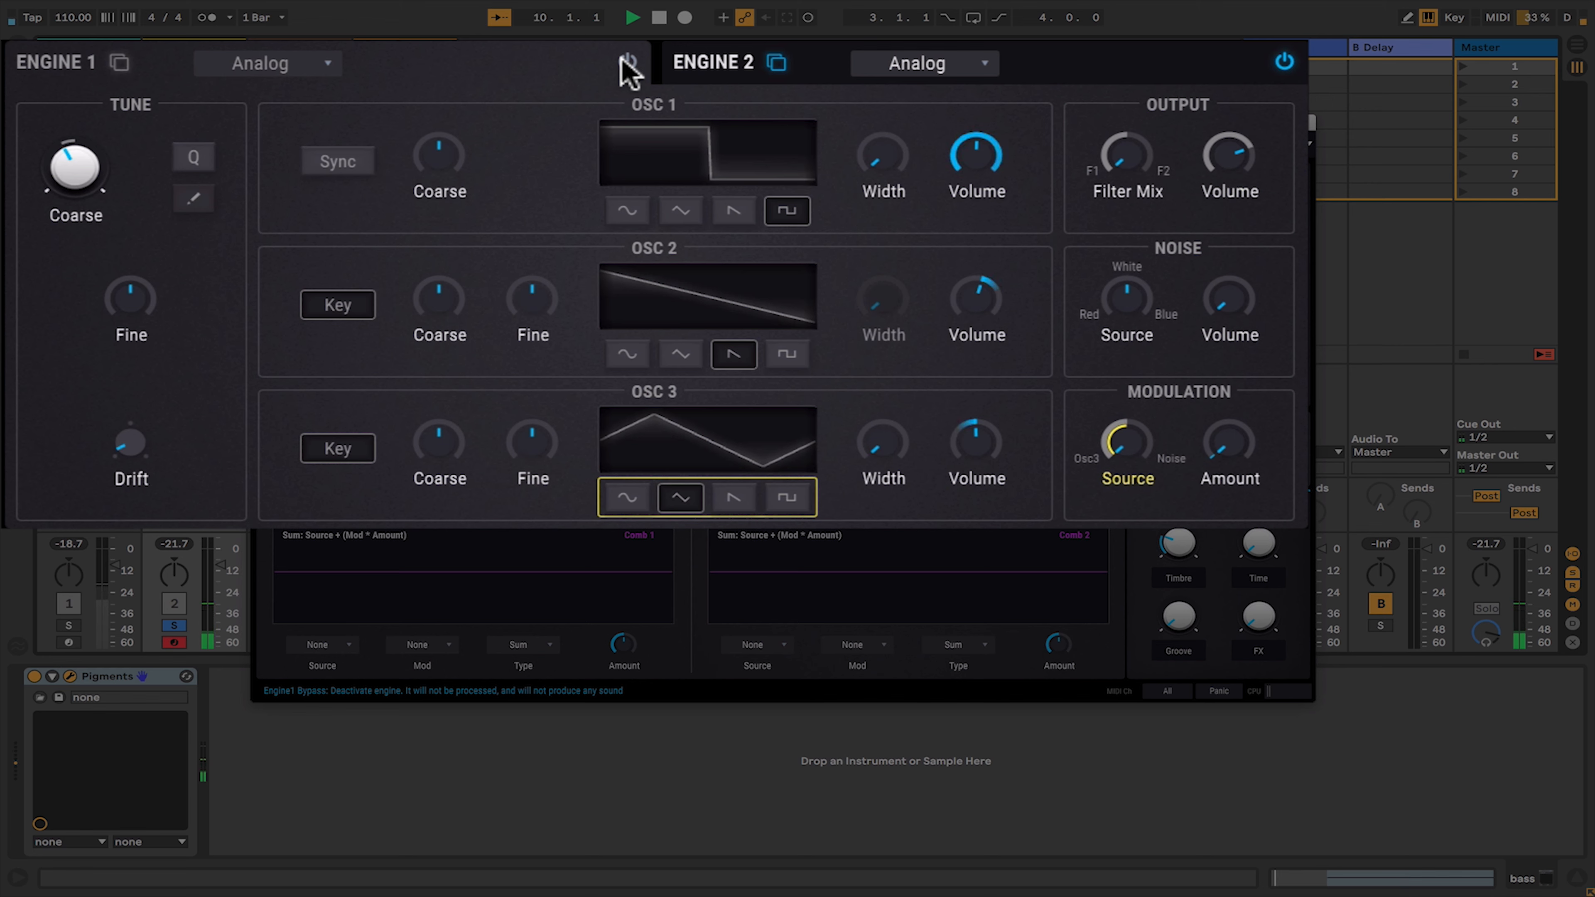
{"action": "left_click", "coordinate": [627, 63]}
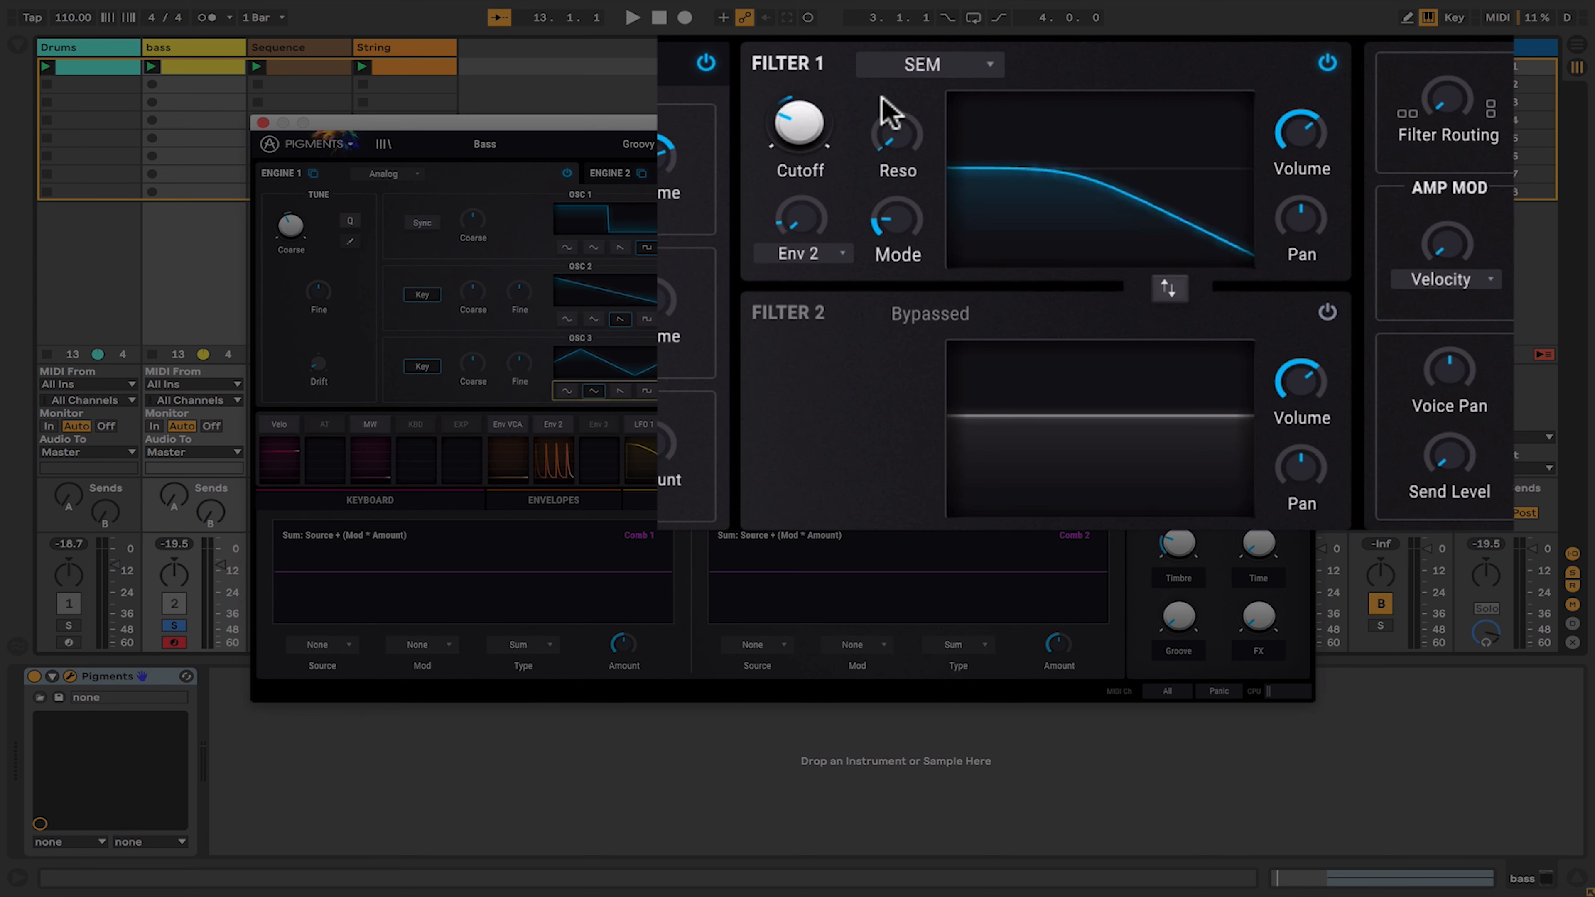
- Set Filter 1 type to Matrix 12 and view its filter mode options
{"action": "left_click", "coordinate": [919, 64]}
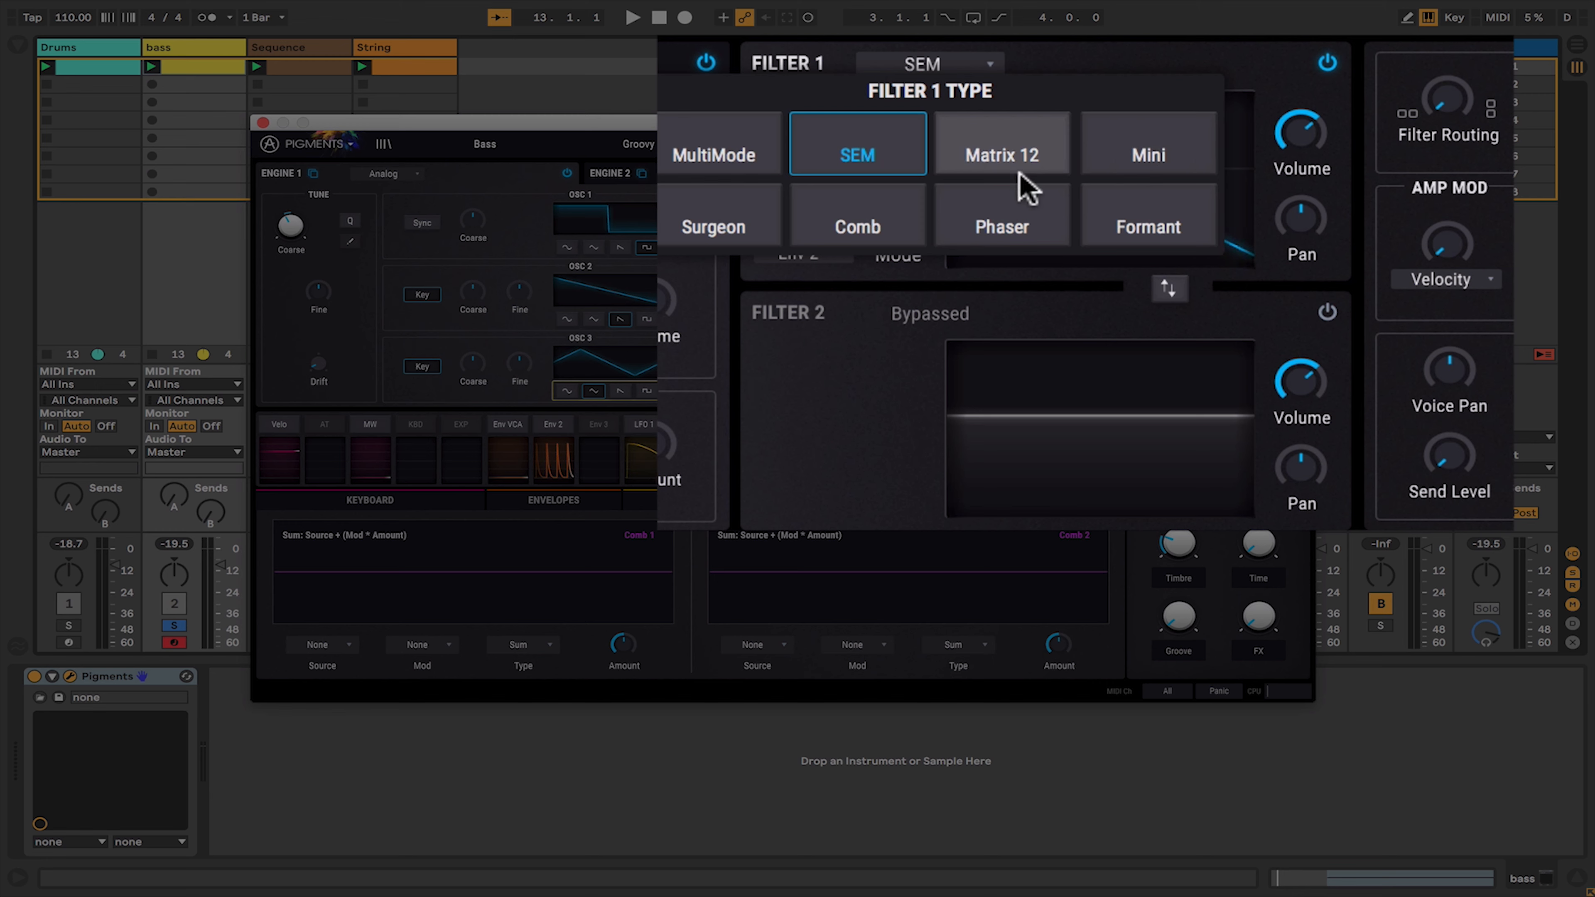
{"action": "key", "text": "space"}
{"action": "left_click", "coordinate": [1015, 150]}
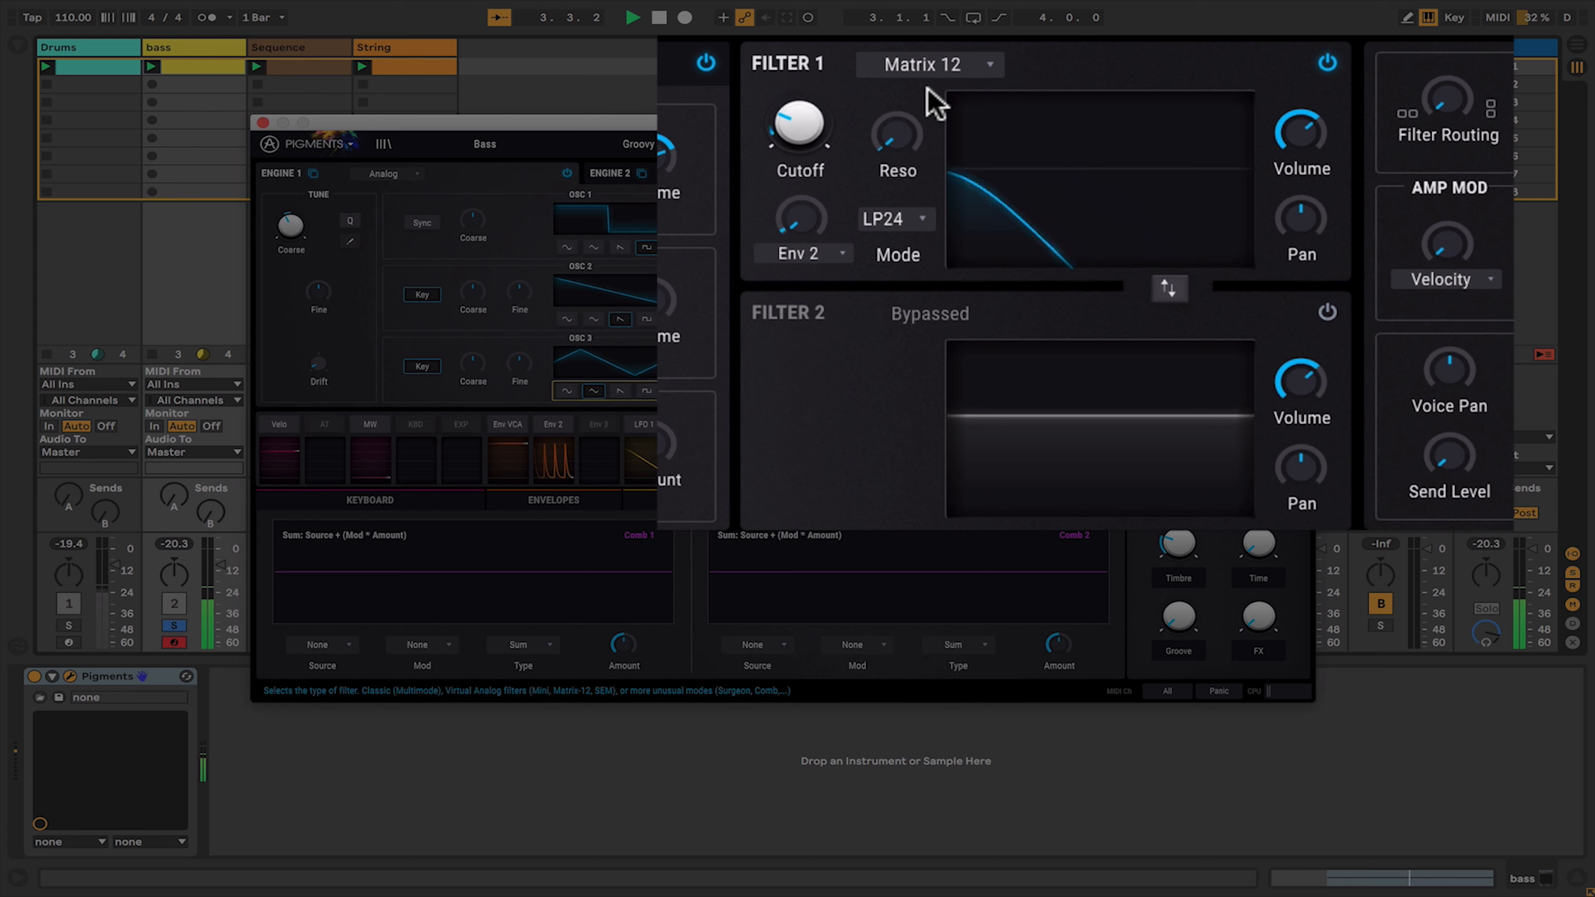
{"action": "left_click", "coordinate": [892, 219]}
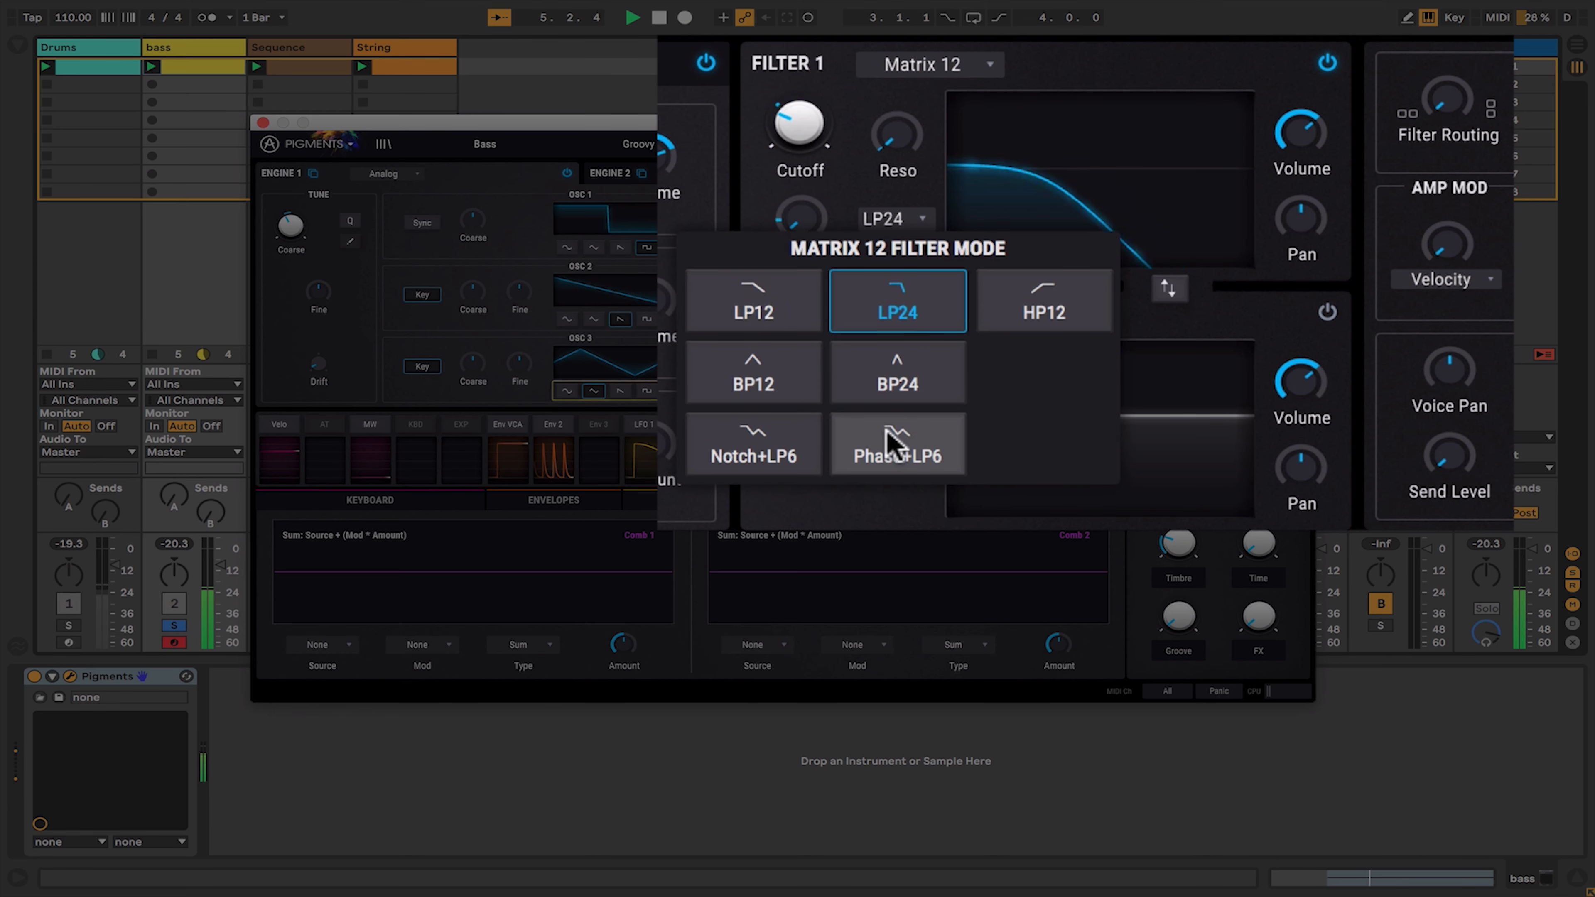
{"action": "left_click", "coordinate": [1098, 104]}
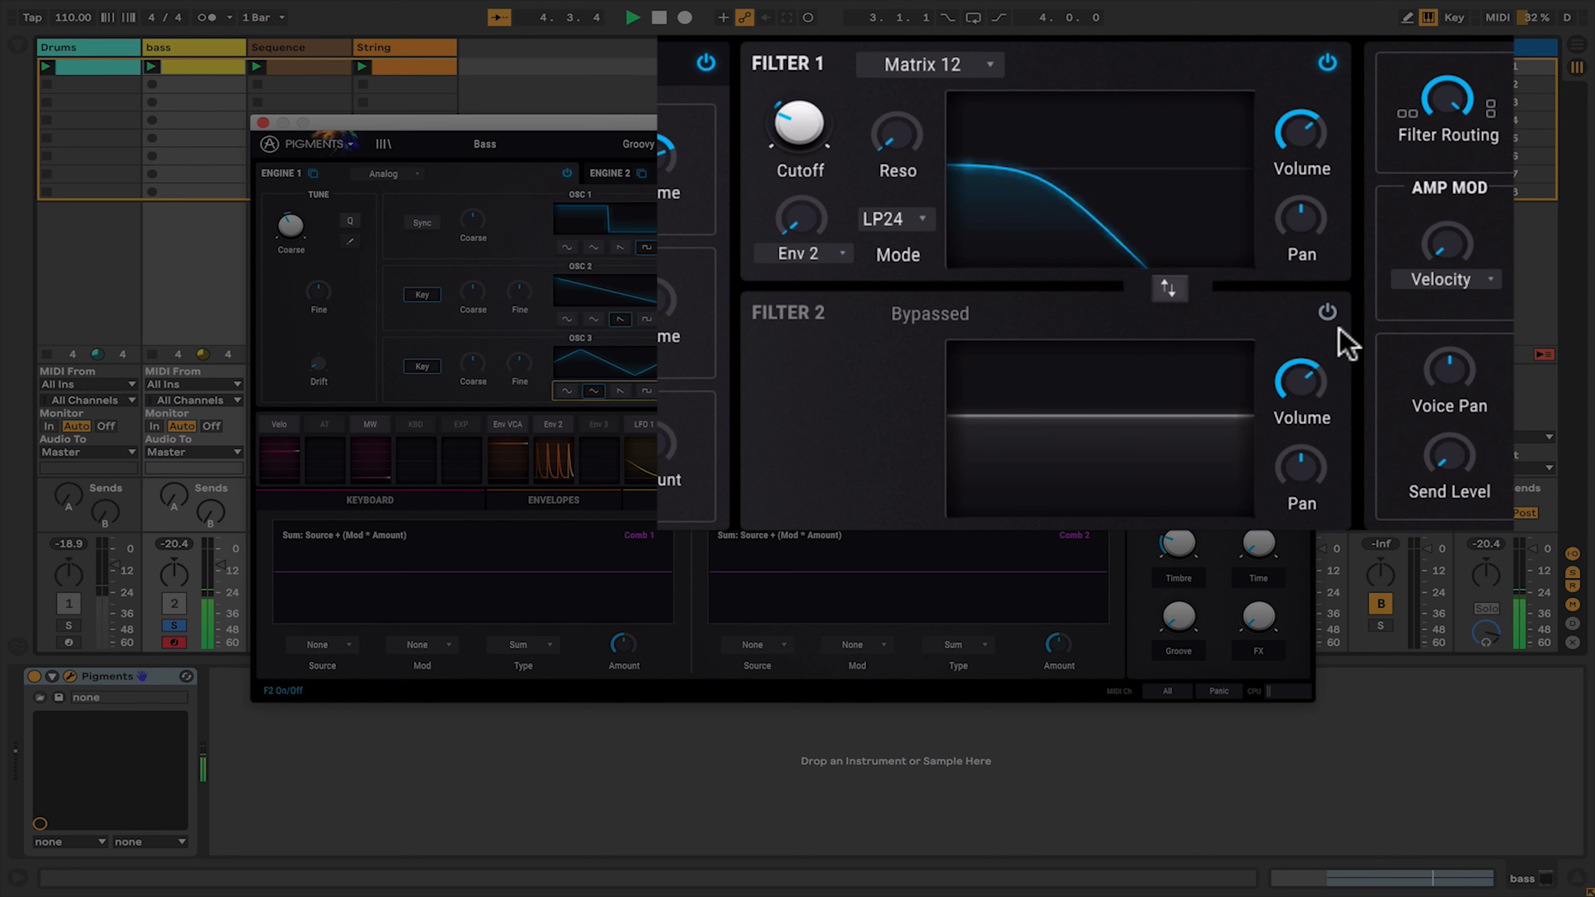
- Enable Filter 2 and adjust its cutoff and resonance
{"action": "left_click", "coordinate": [1328, 312]}
{"action": "left_click_drag", "start_coordinate": [777, 385], "coordinate": [747, 348]}
{"action": "left_click_drag", "start_coordinate": [876, 396], "coordinate": [932, 367]}
{"action": "left_click_drag", "start_coordinate": [844, 403], "coordinate": [798, 415]}
{"action": "left_click_drag", "start_coordinate": [903, 387], "coordinate": [903, 373]}
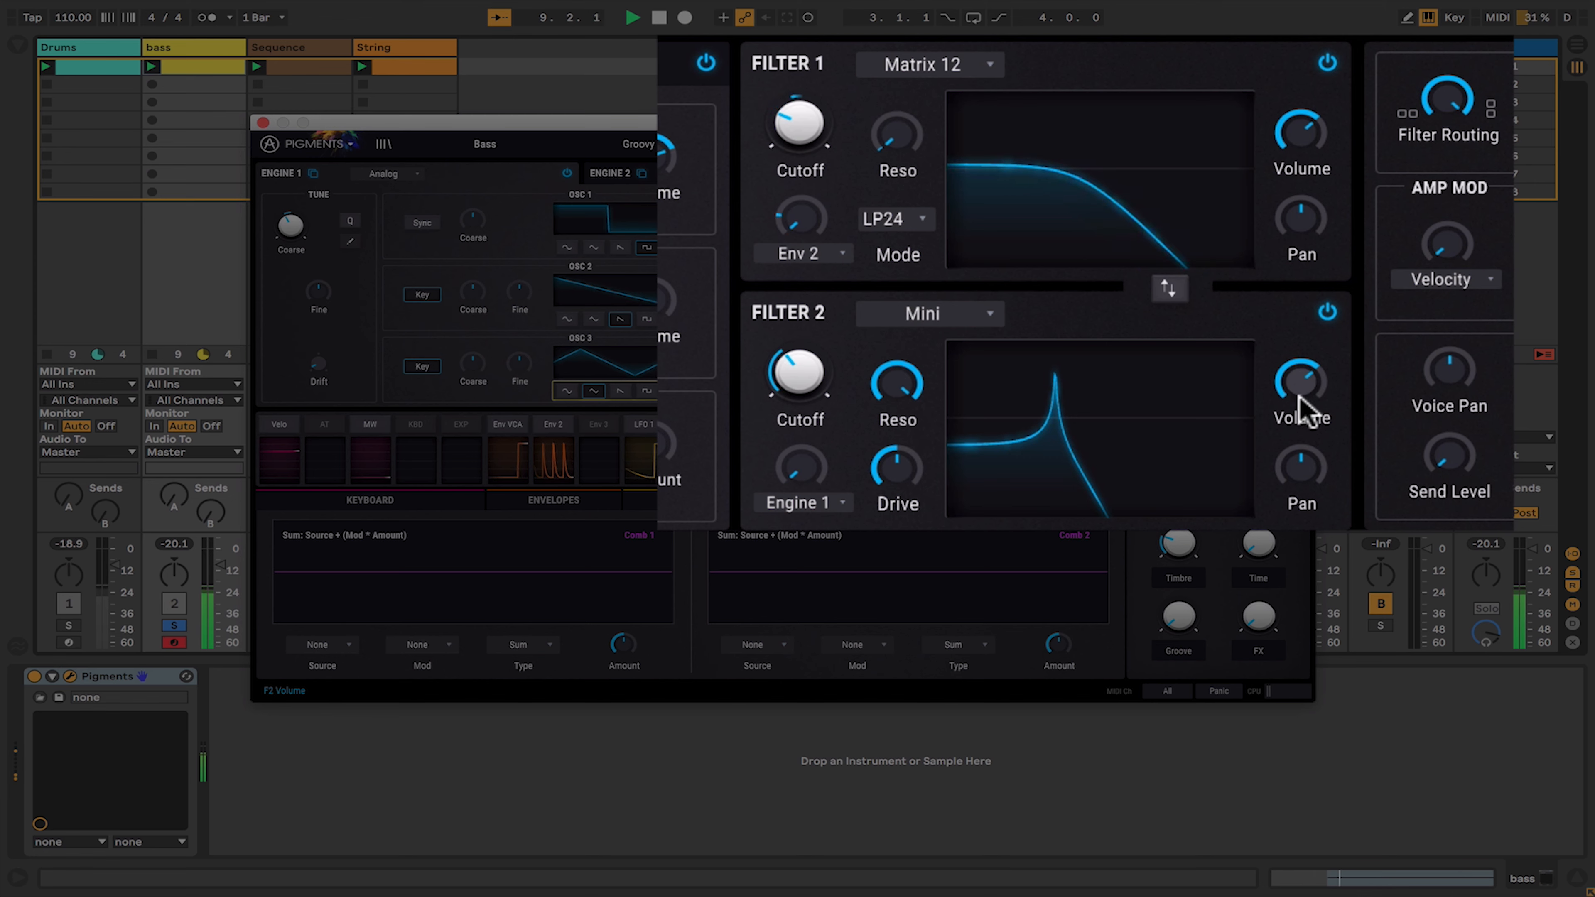
- Raise Filter 2's volume and fine-tune its resonance and cutoff
{"action": "left_click_drag", "start_coordinate": [1296, 396], "coordinate": [1296, 387]}
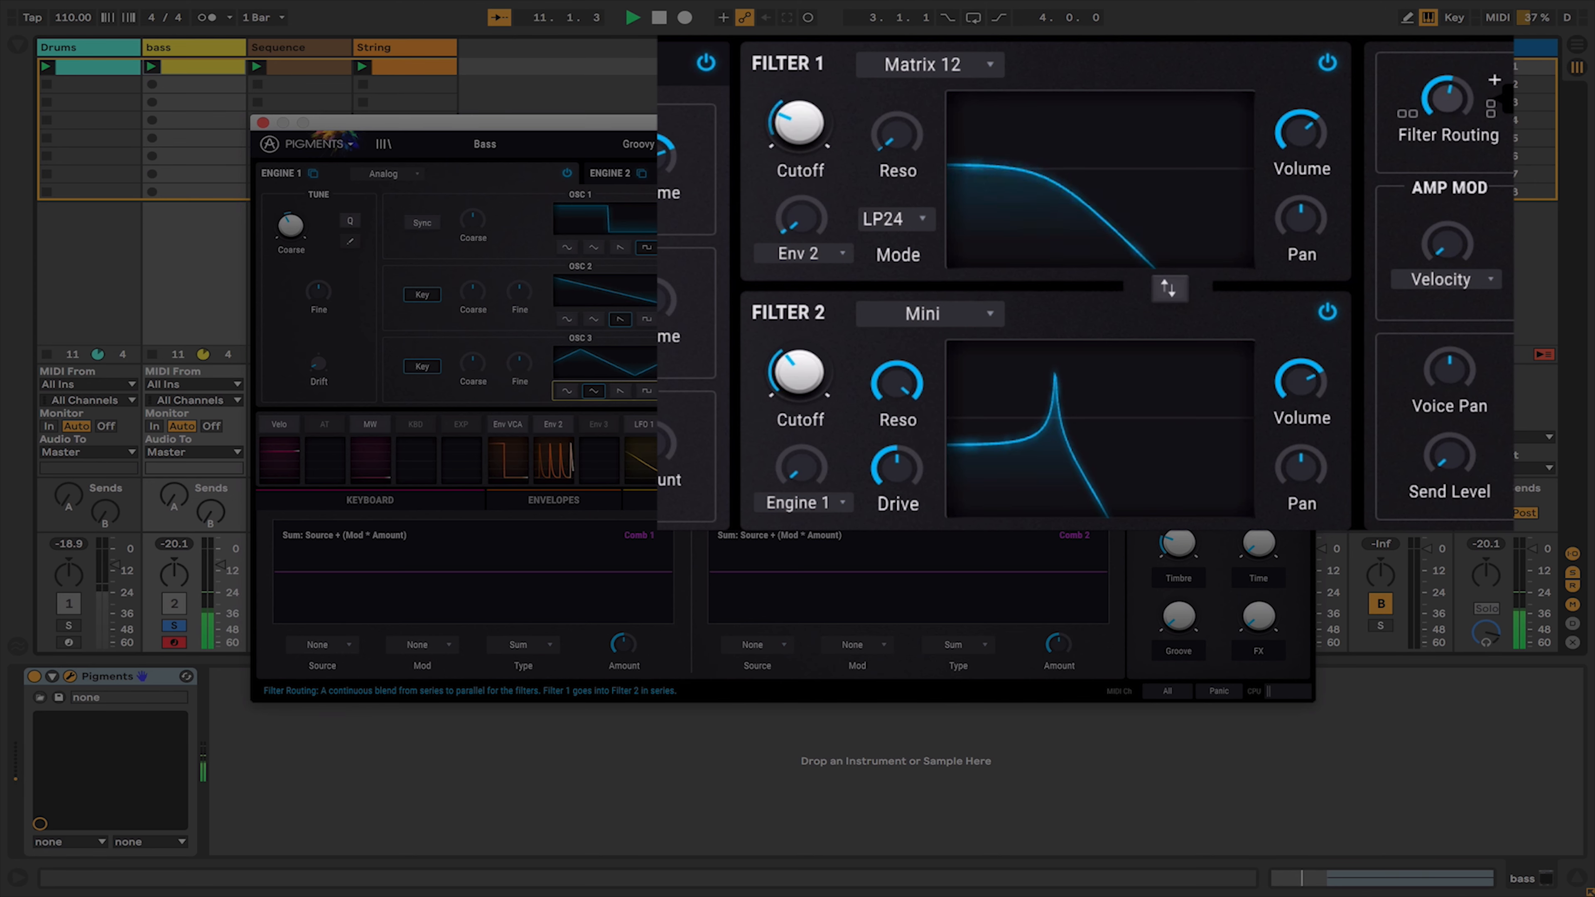
{"action": "left_click_drag", "start_coordinate": [897, 389], "coordinate": [901, 399]}
{"action": "left_click_drag", "start_coordinate": [767, 396], "coordinate": [768, 367]}
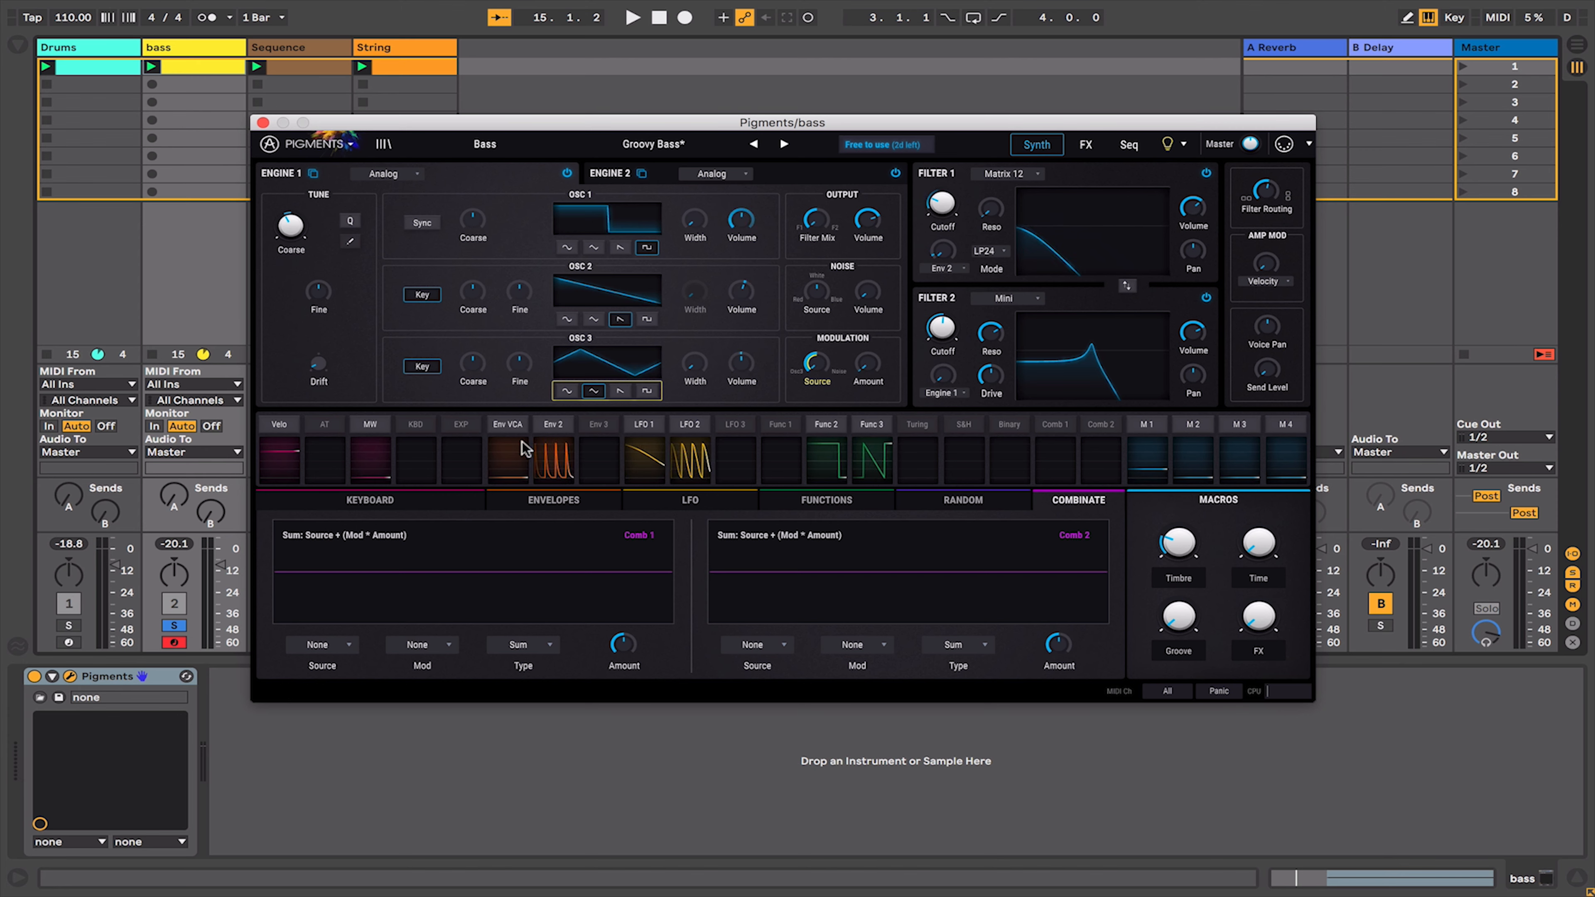
- Browse the envelope, LFO, function, random, combinate and keyboard modulation pages
{"action": "left_click", "coordinate": [554, 499]}
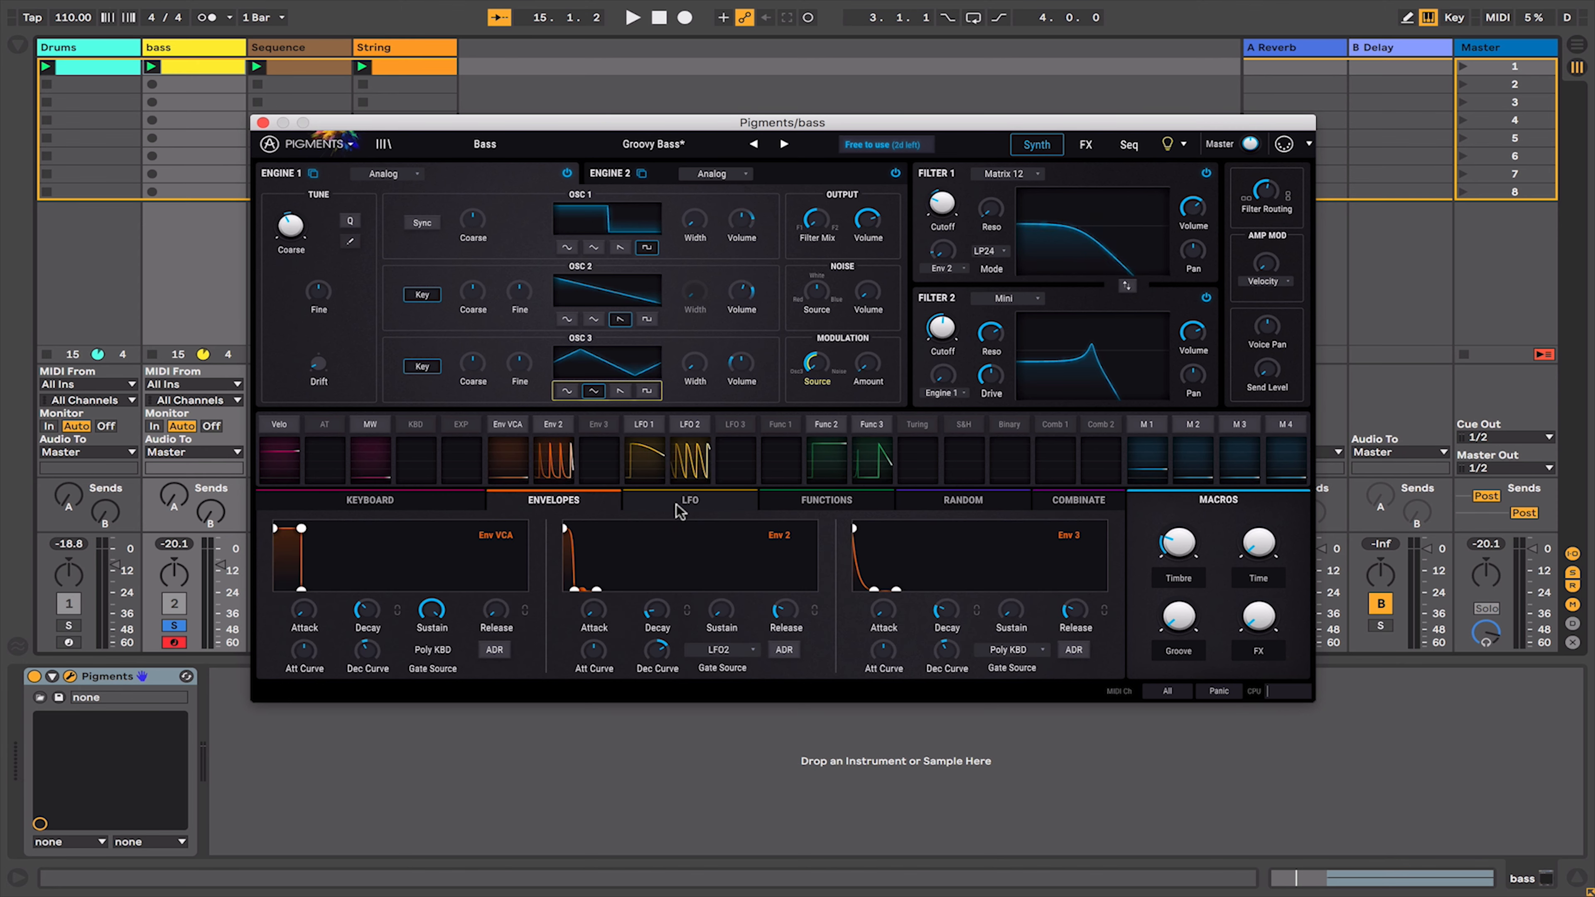
{"action": "left_click", "coordinate": [690, 500]}
{"action": "left_click", "coordinate": [828, 501]}
{"action": "left_click", "coordinate": [963, 500]}
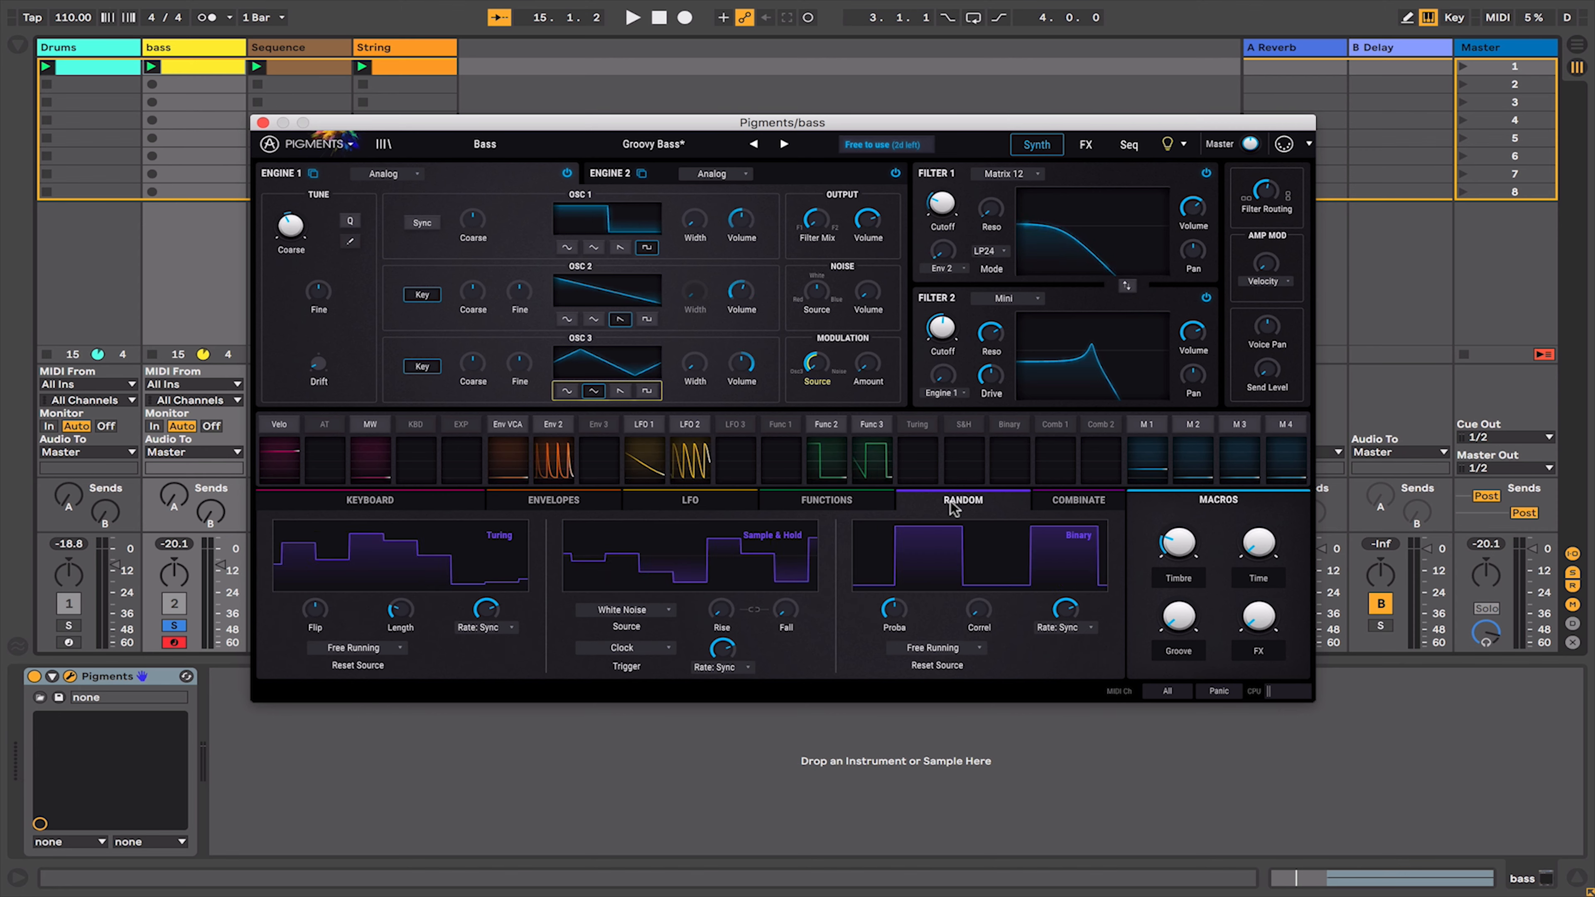
{"action": "left_click", "coordinate": [1079, 499]}
{"action": "left_click", "coordinate": [481, 501]}
{"action": "left_click", "coordinate": [534, 501]}
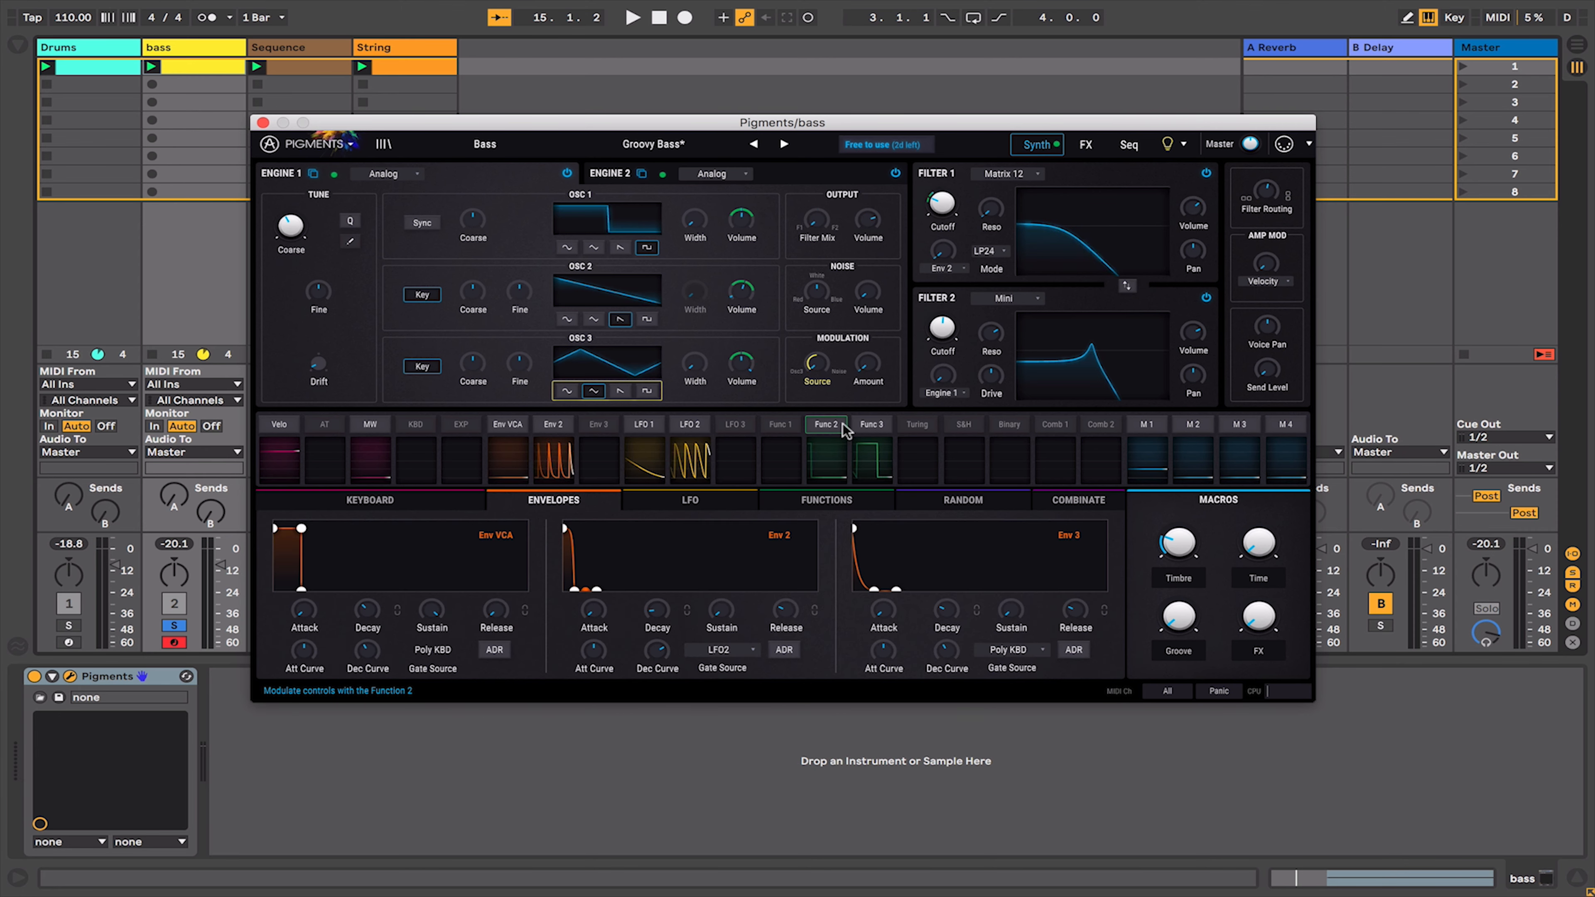
- Review Function 3's modulation routings, then route LFO 3 to Filter 2's cutoff with an amount of about 0.27
{"action": "left_click", "coordinate": [872, 427]}
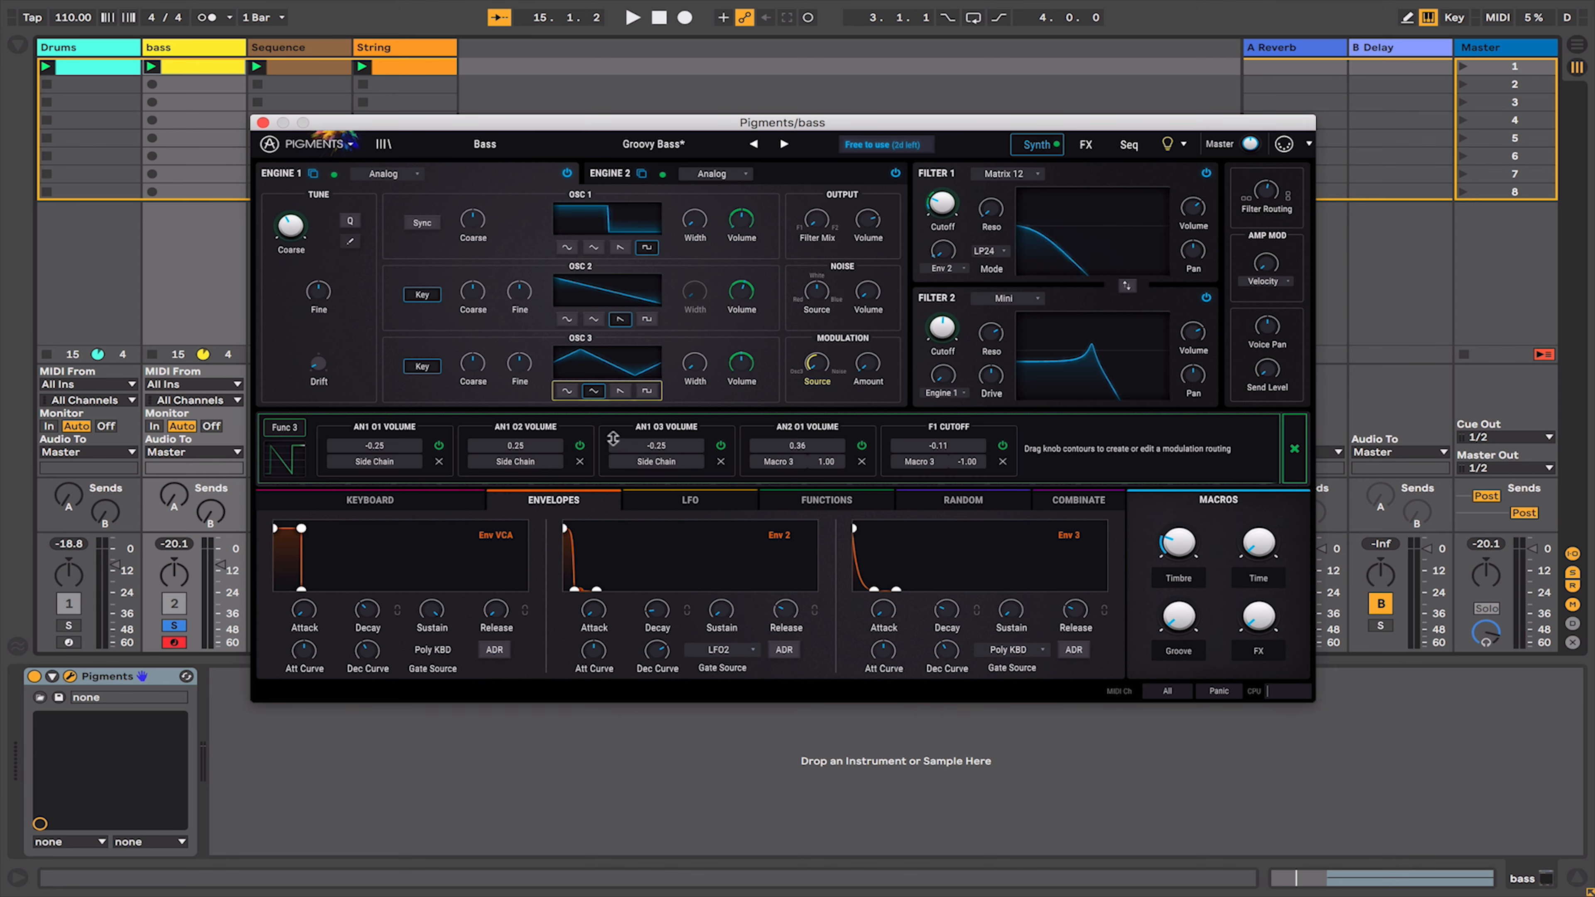
{"action": "left_click", "coordinate": [1293, 449]}
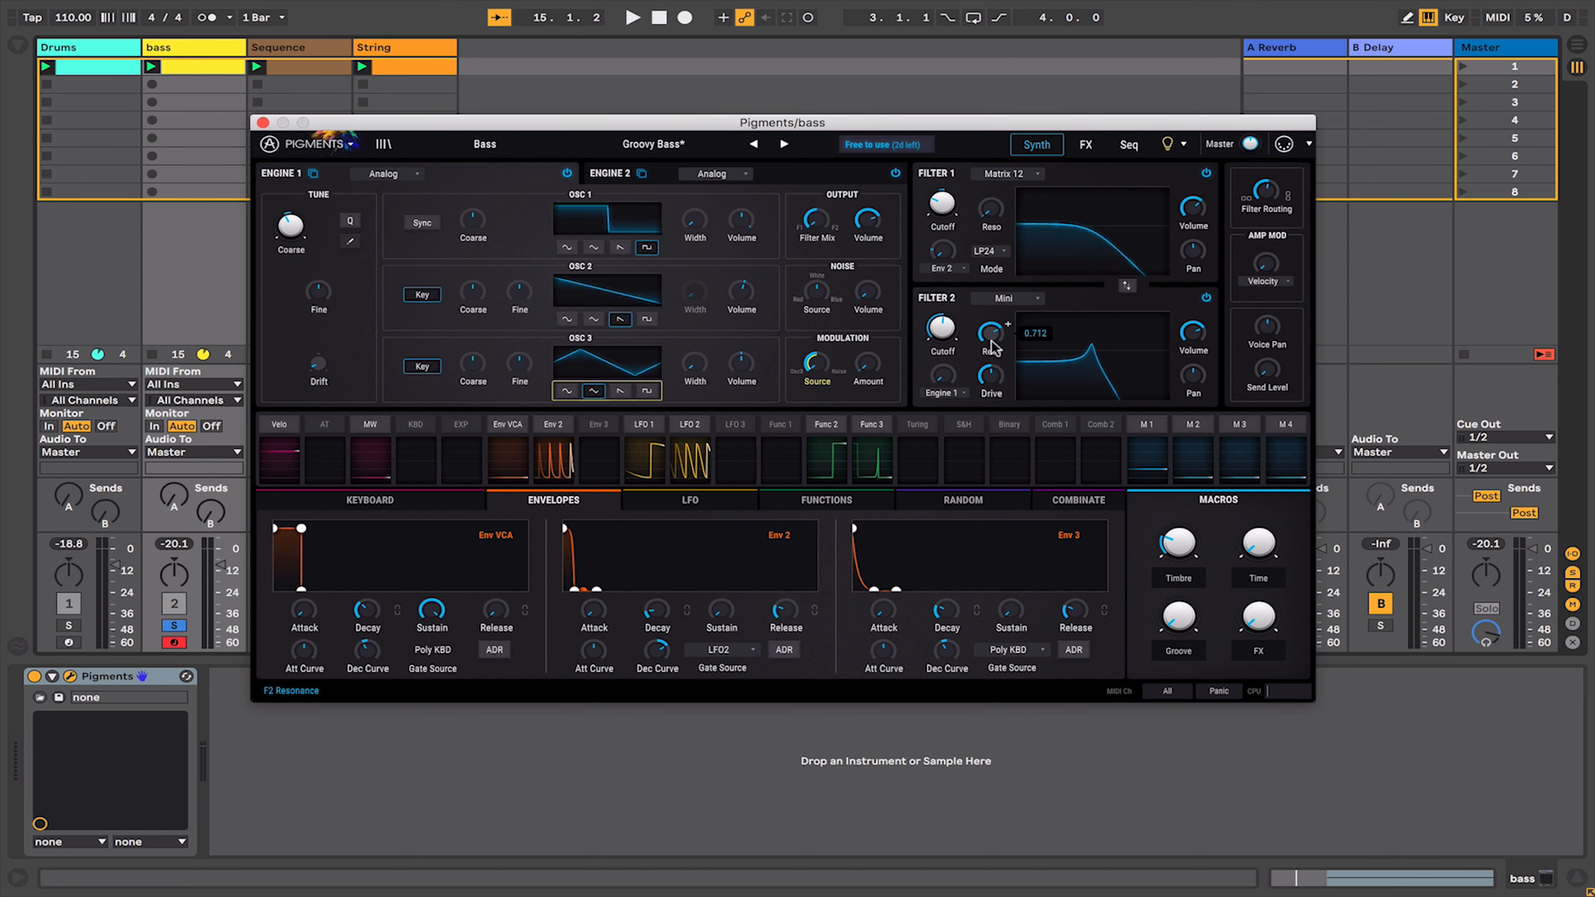
{"action": "left_click", "coordinate": [733, 425]}
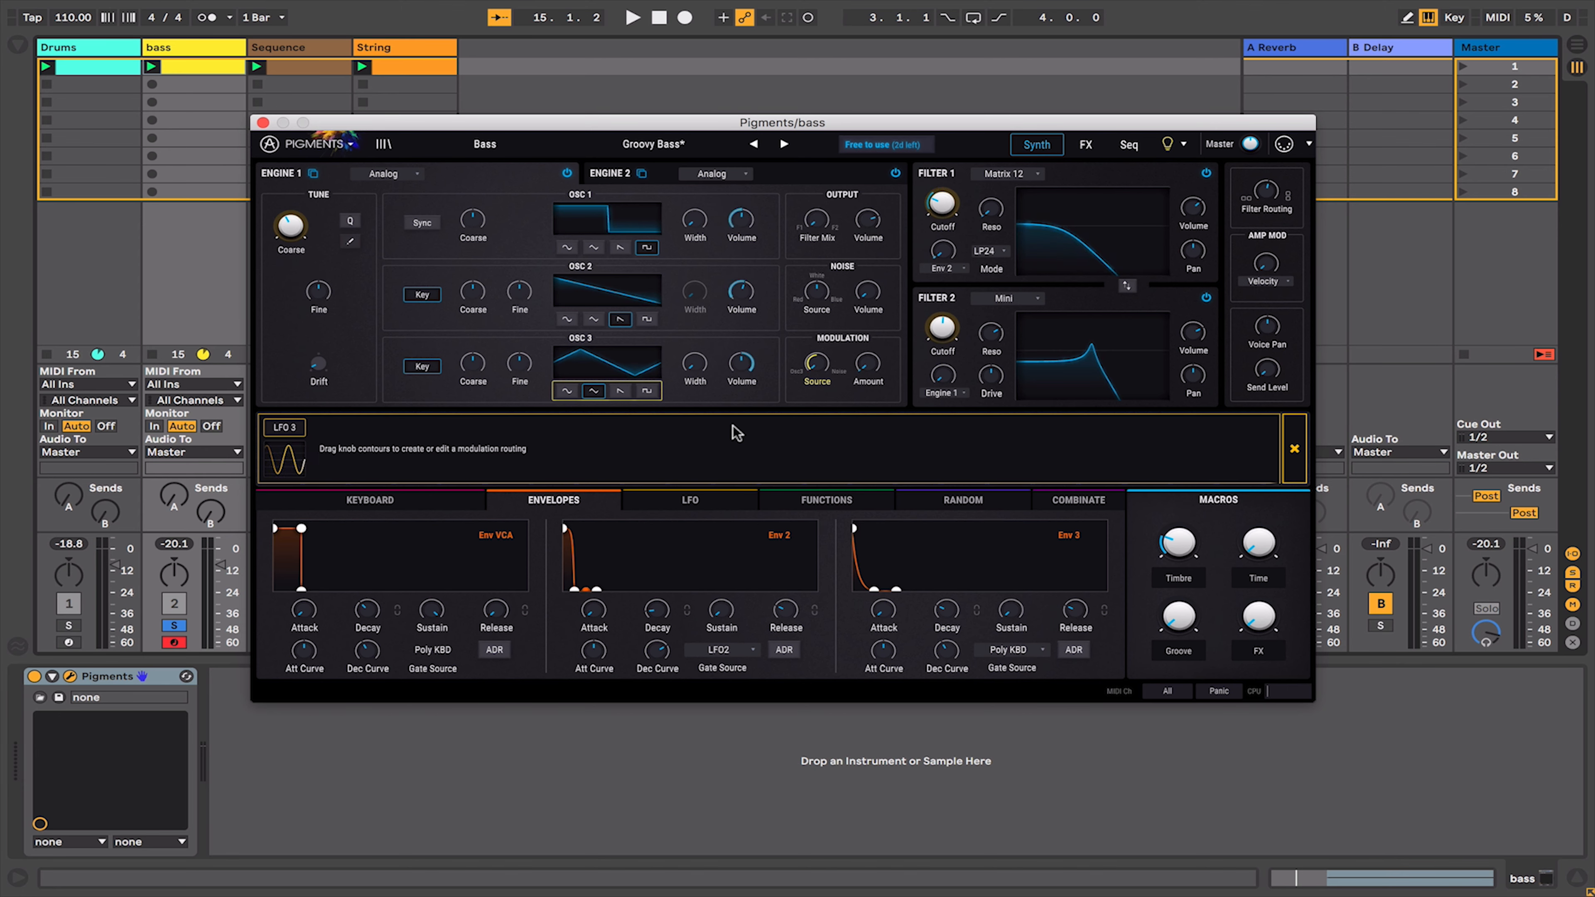
{"action": "left_click_drag", "start_coordinate": [933, 339], "coordinate": [934, 332]}
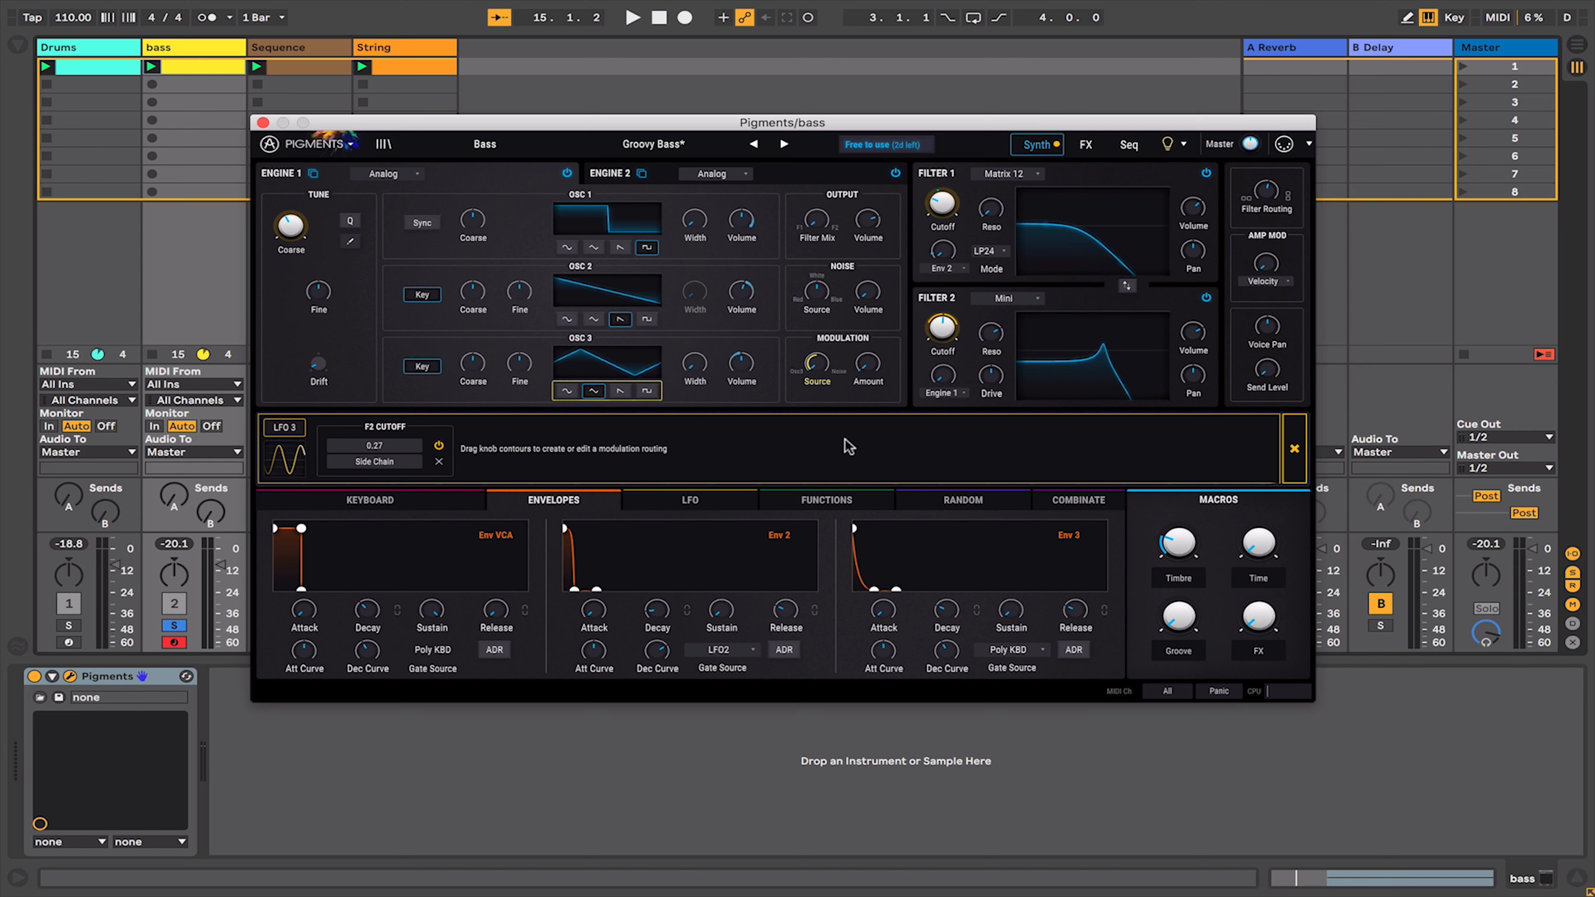
- Shape LFO 3 by adjusting its waveform, symmetry, phase and smoothing
{"action": "left_click", "coordinate": [690, 500]}
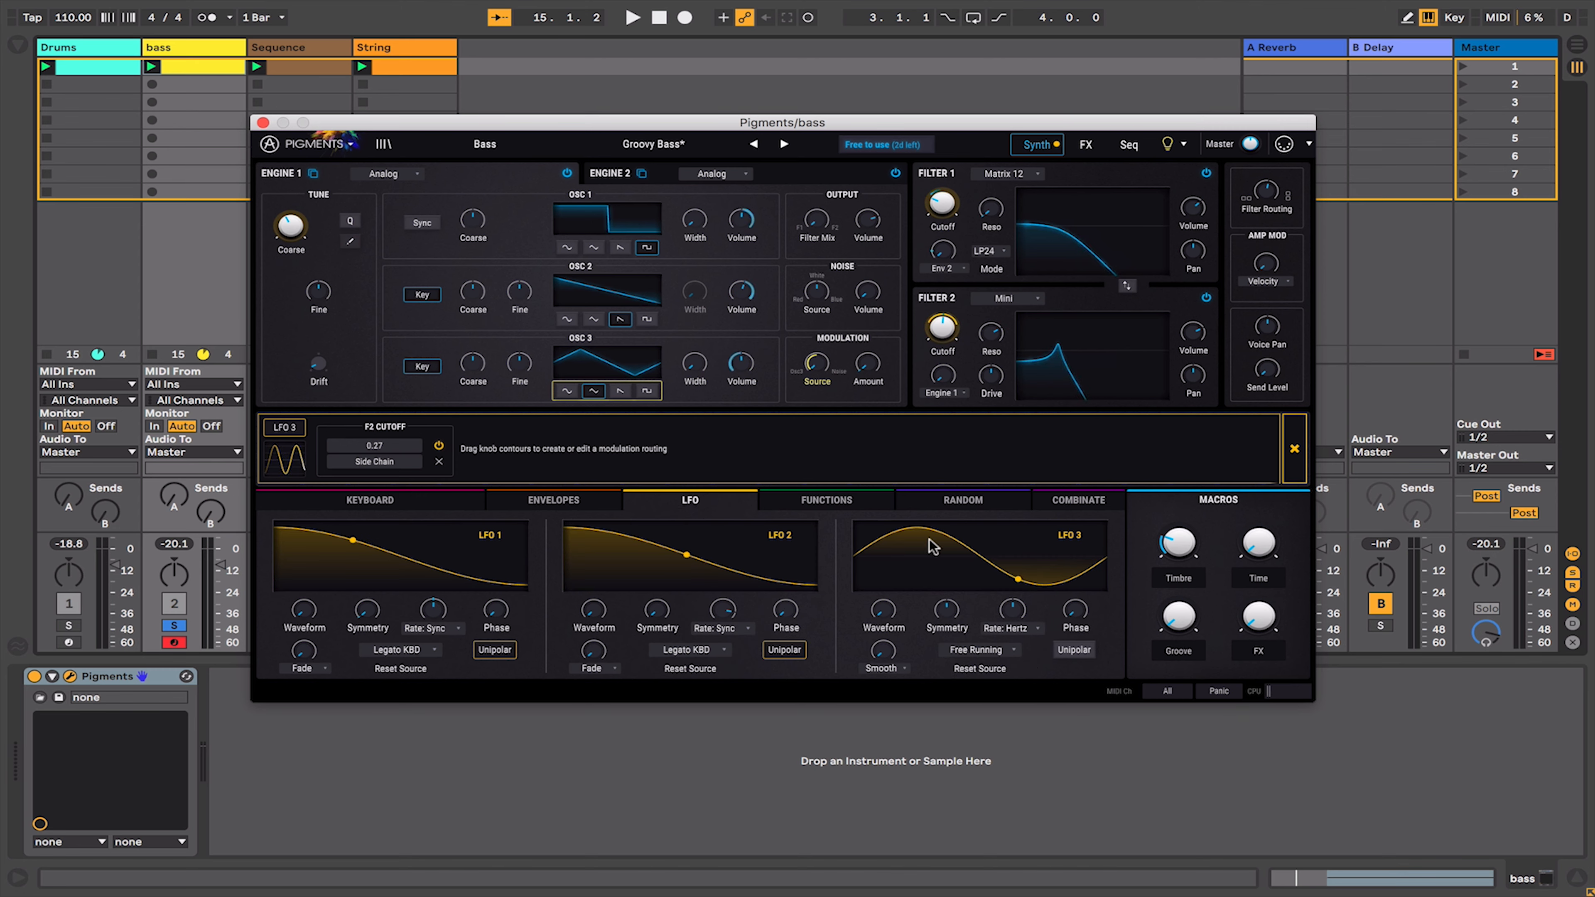
{"action": "mouse_move", "coordinate": [1011, 619]}
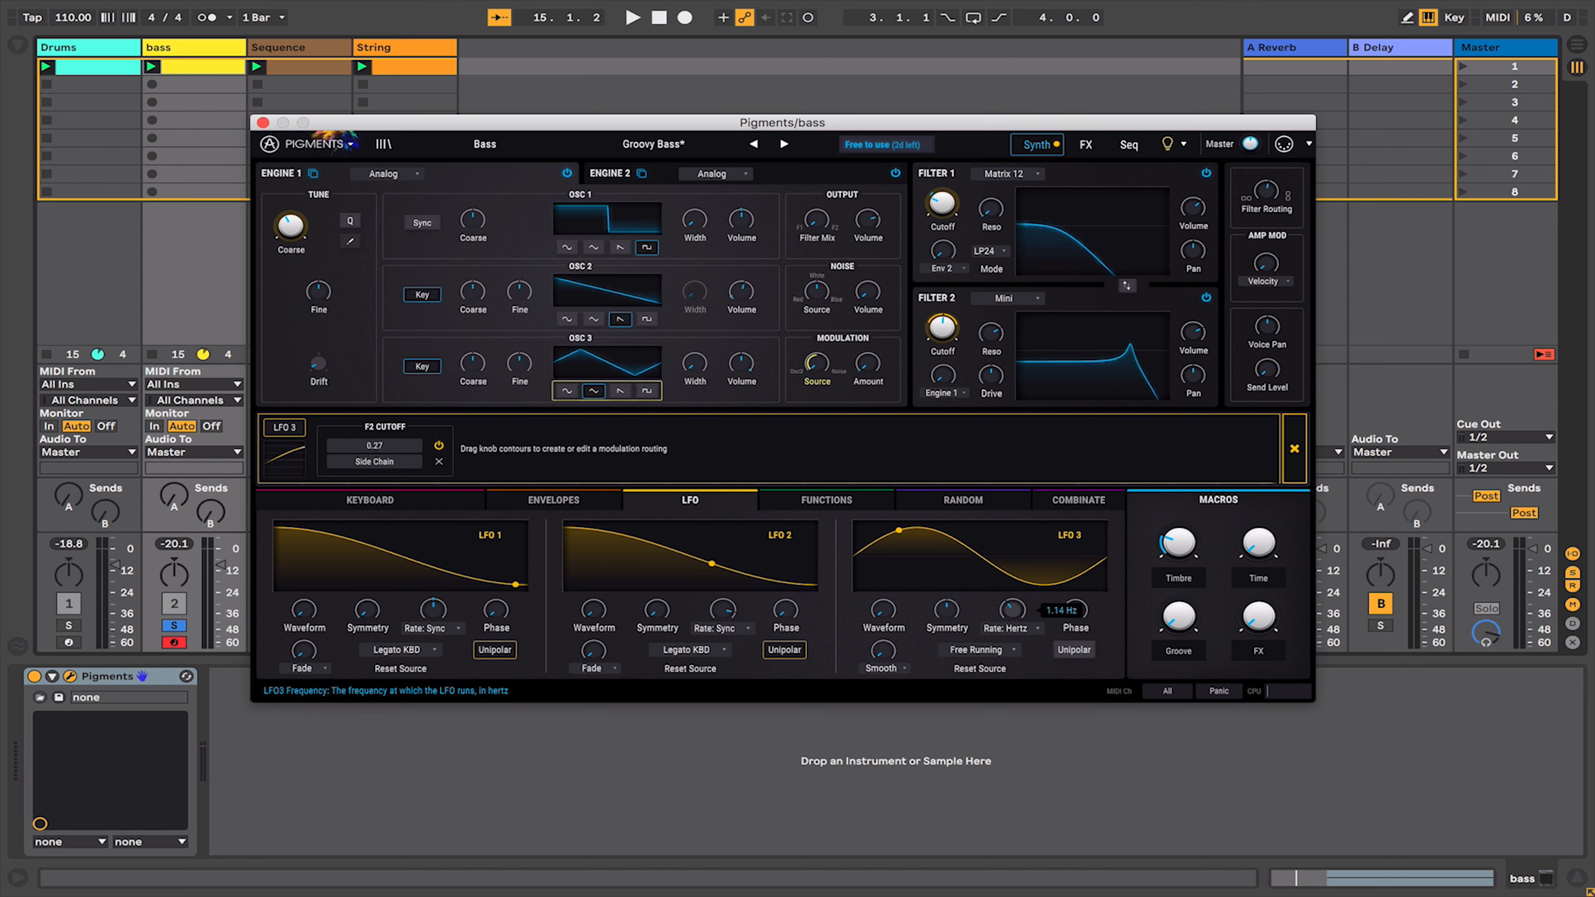
{"action": "left_click_drag", "start_coordinate": [880, 624], "coordinate": [947, 601]}
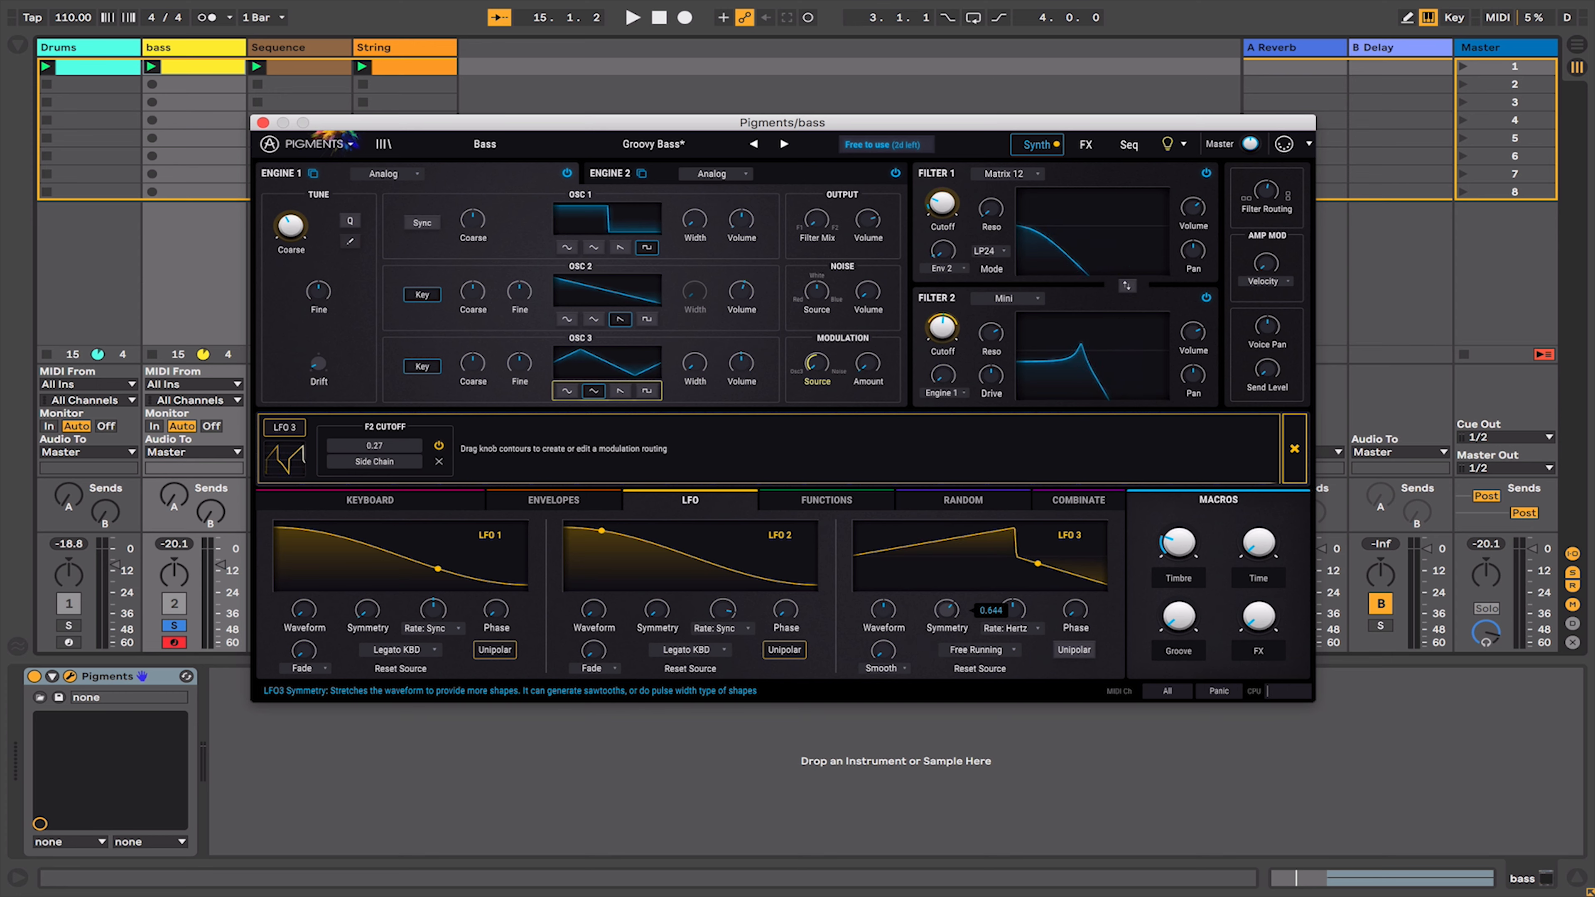
{"action": "left_click_drag", "start_coordinate": [1075, 611], "coordinate": [1075, 604]}
{"action": "left_click_drag", "start_coordinate": [883, 651], "coordinate": [883, 639]}
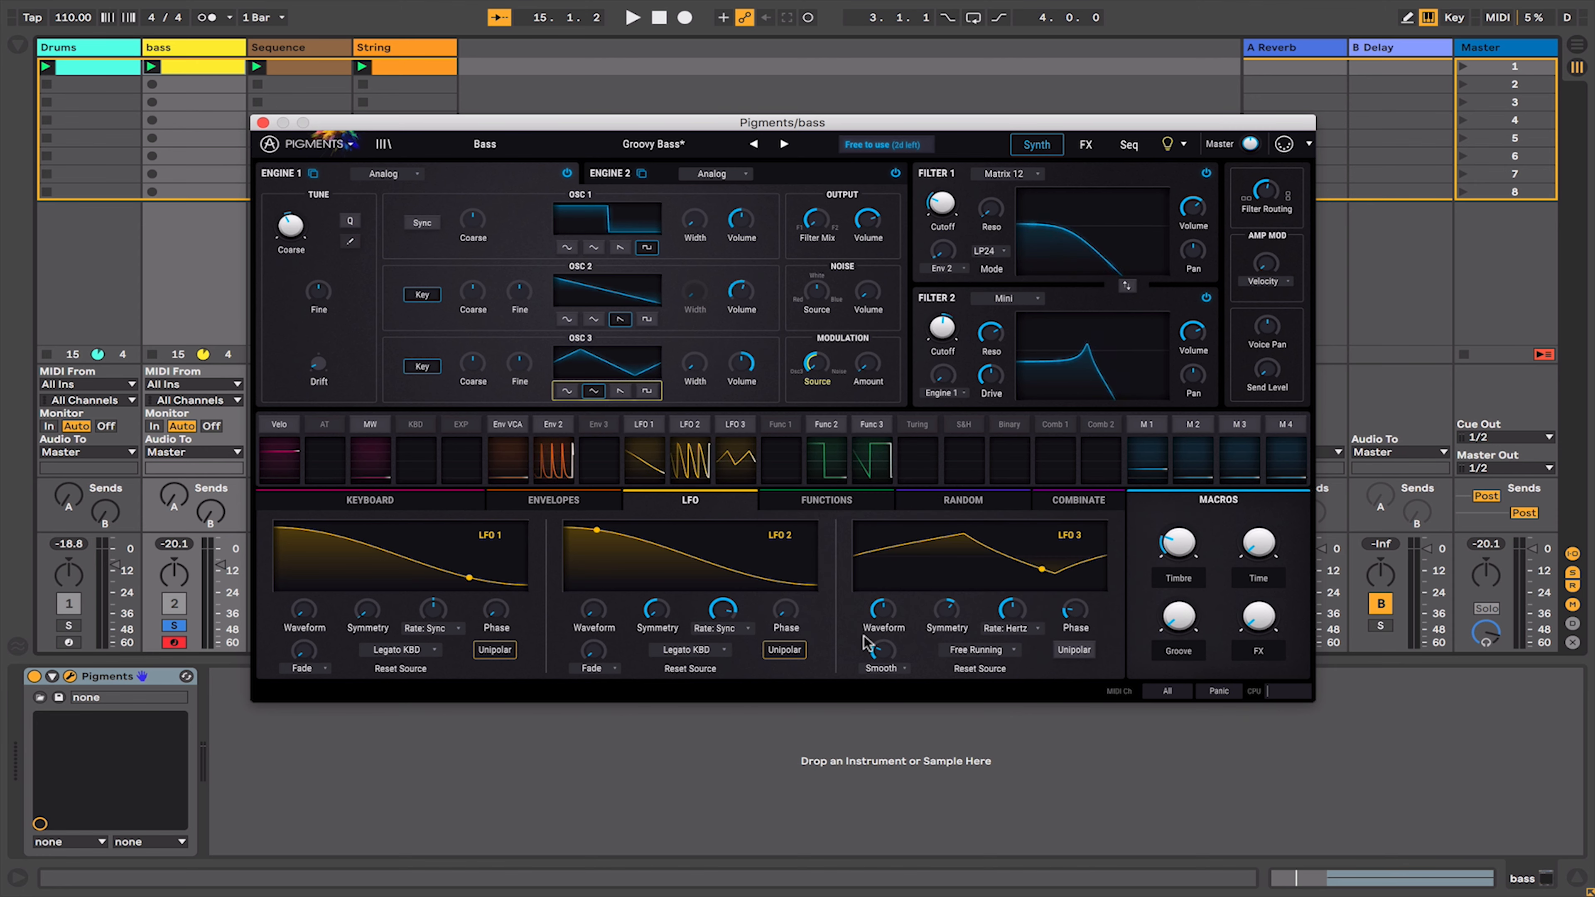
- Inspect the modulation sources assigned to LFO 3's waveform
{"action": "mouse_move", "coordinate": [879, 619]}
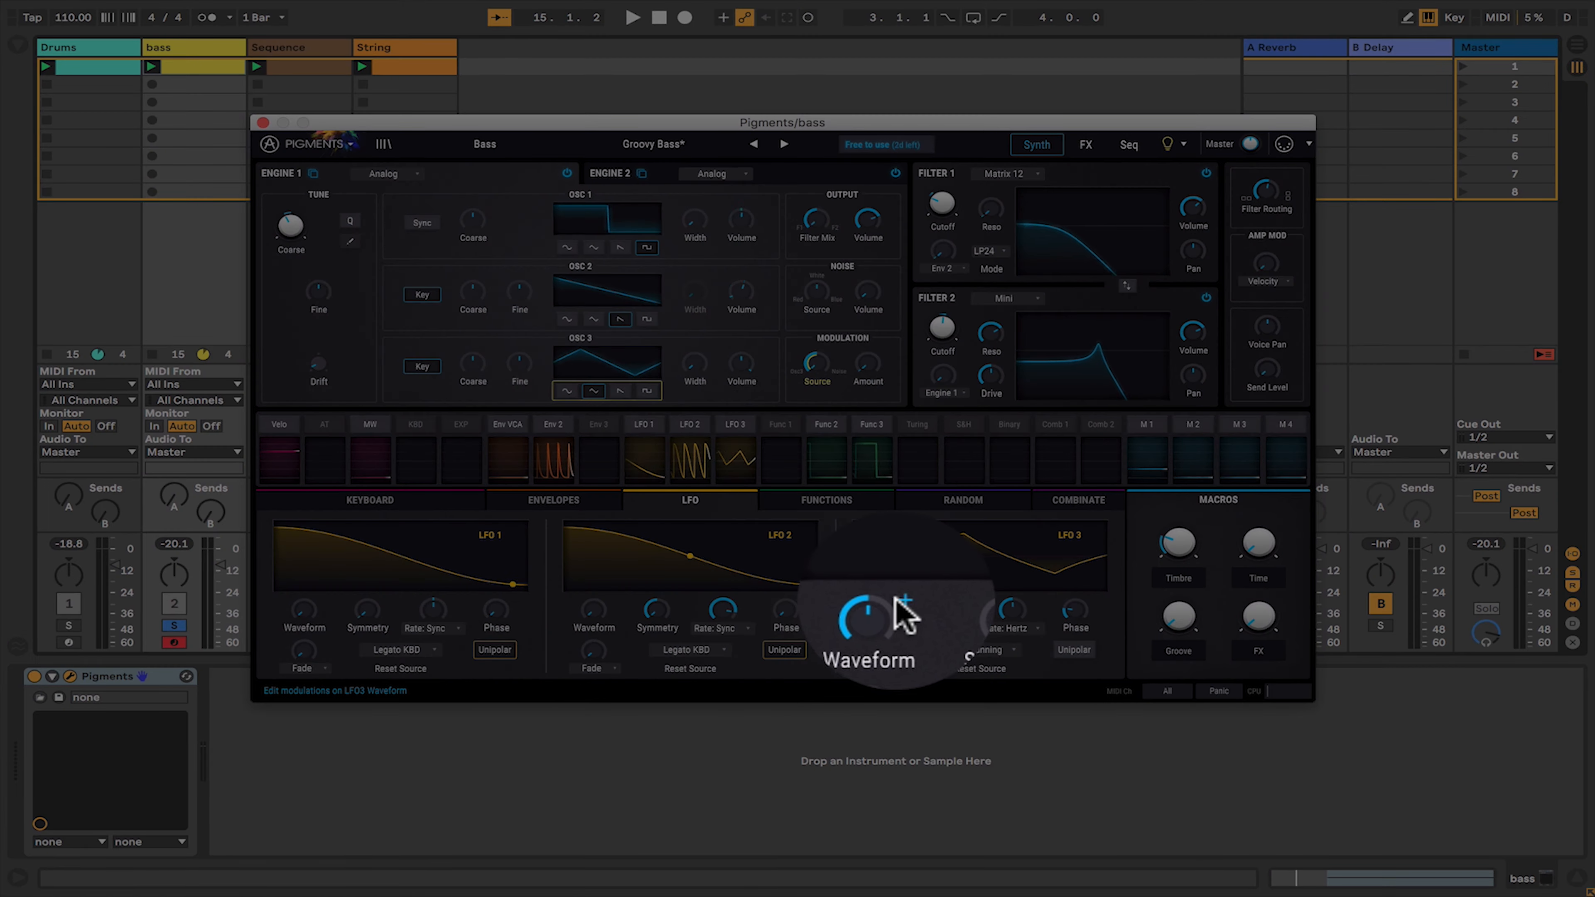
{"action": "left_click", "coordinate": [900, 600]}
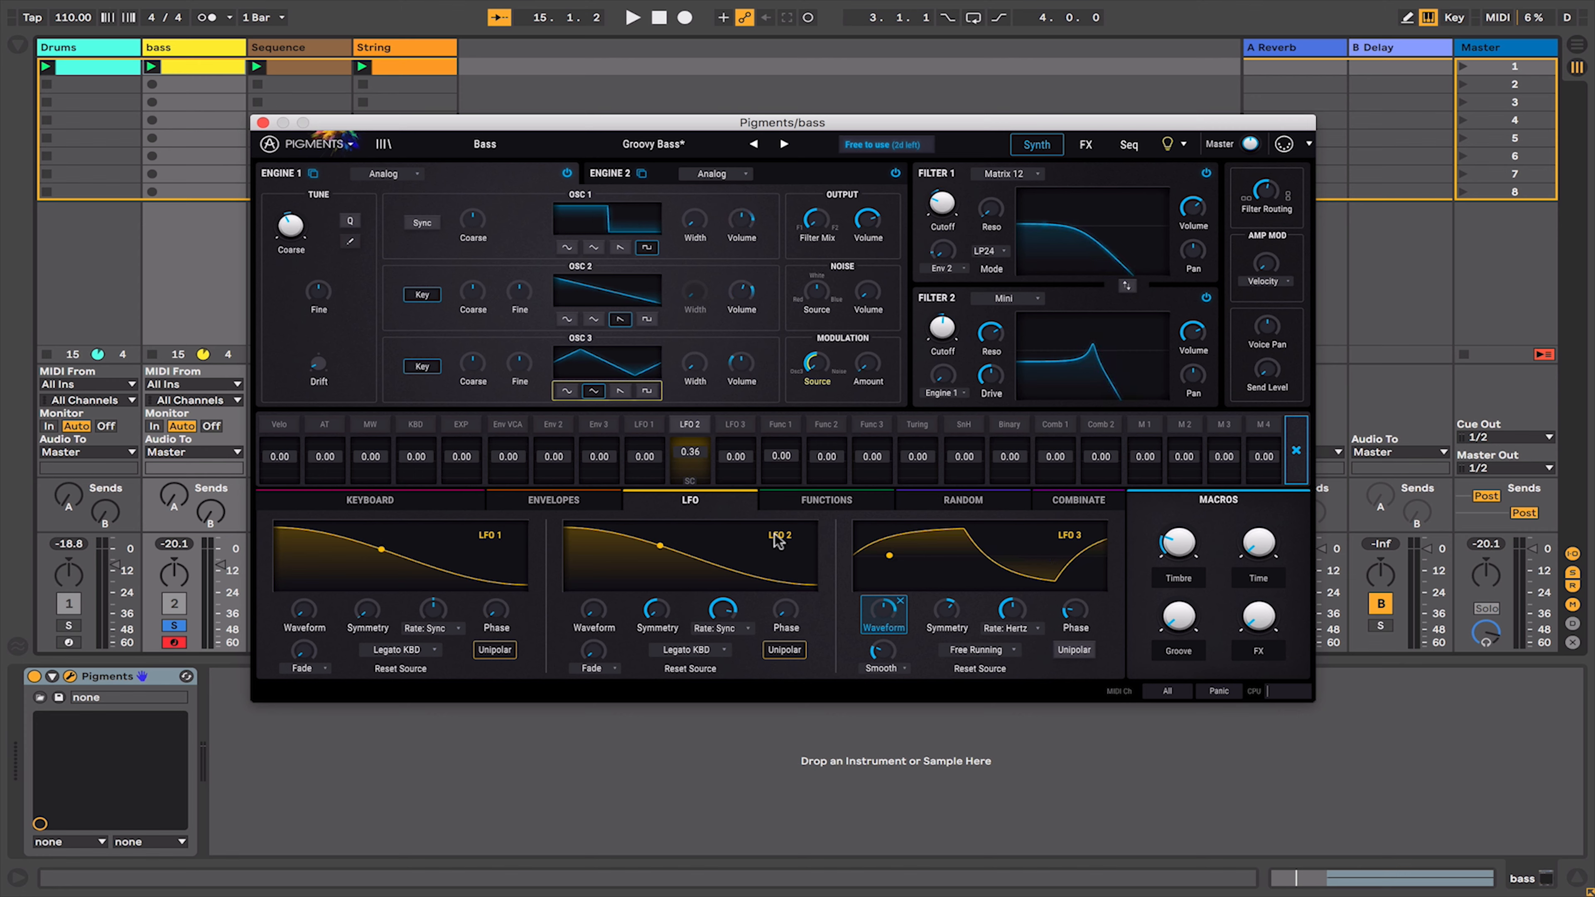
{"action": "mouse_move", "coordinate": [888, 616]}
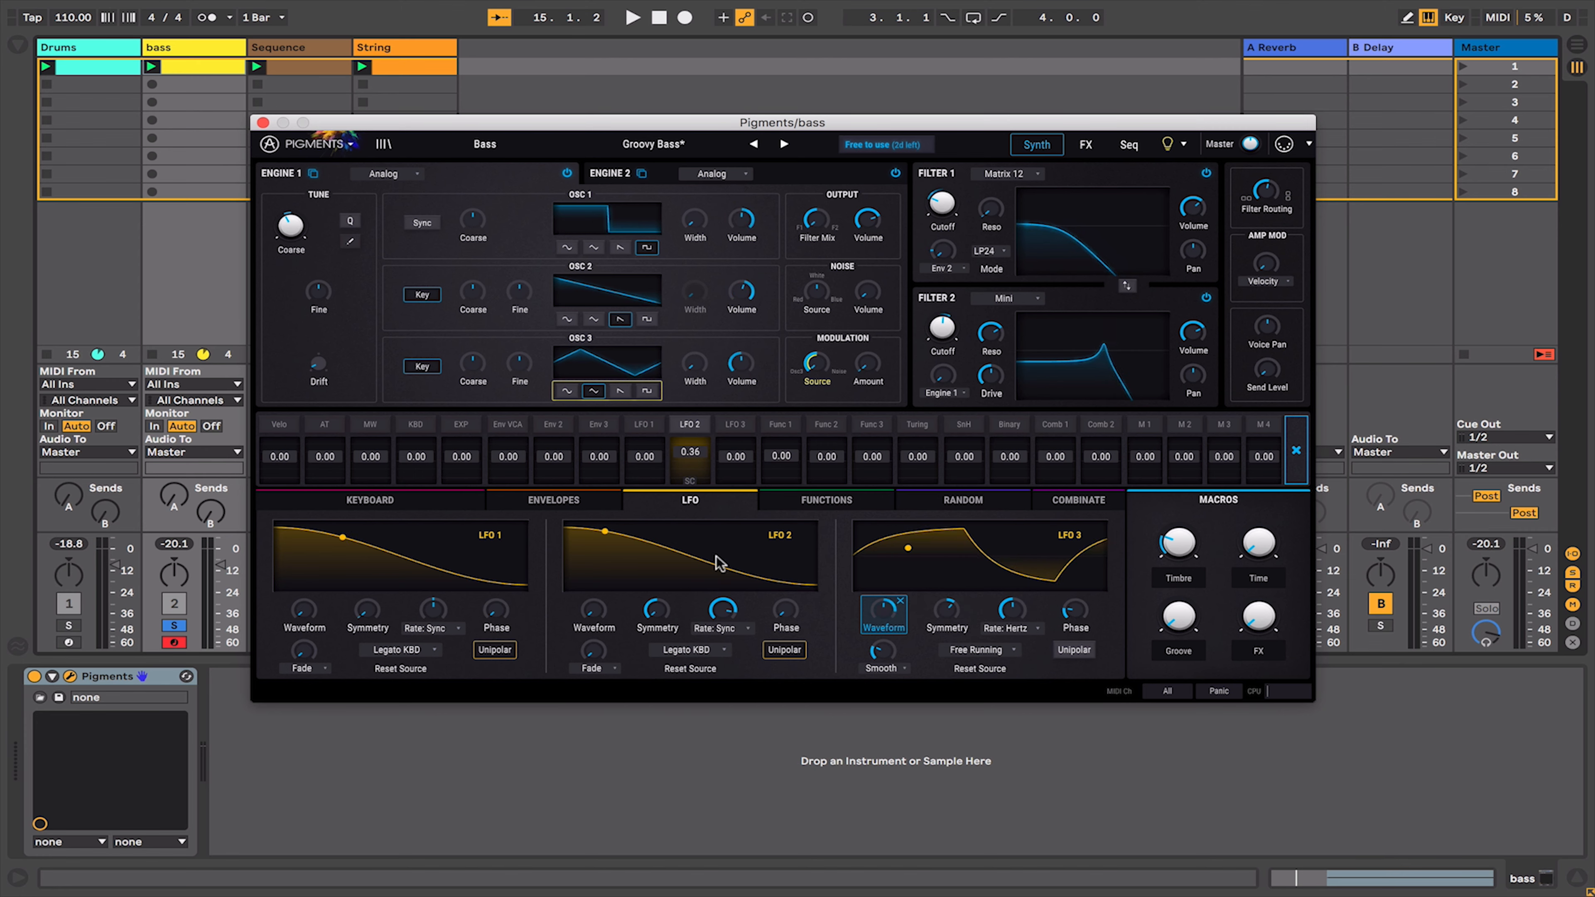
{"action": "left_click", "coordinate": [901, 605]}
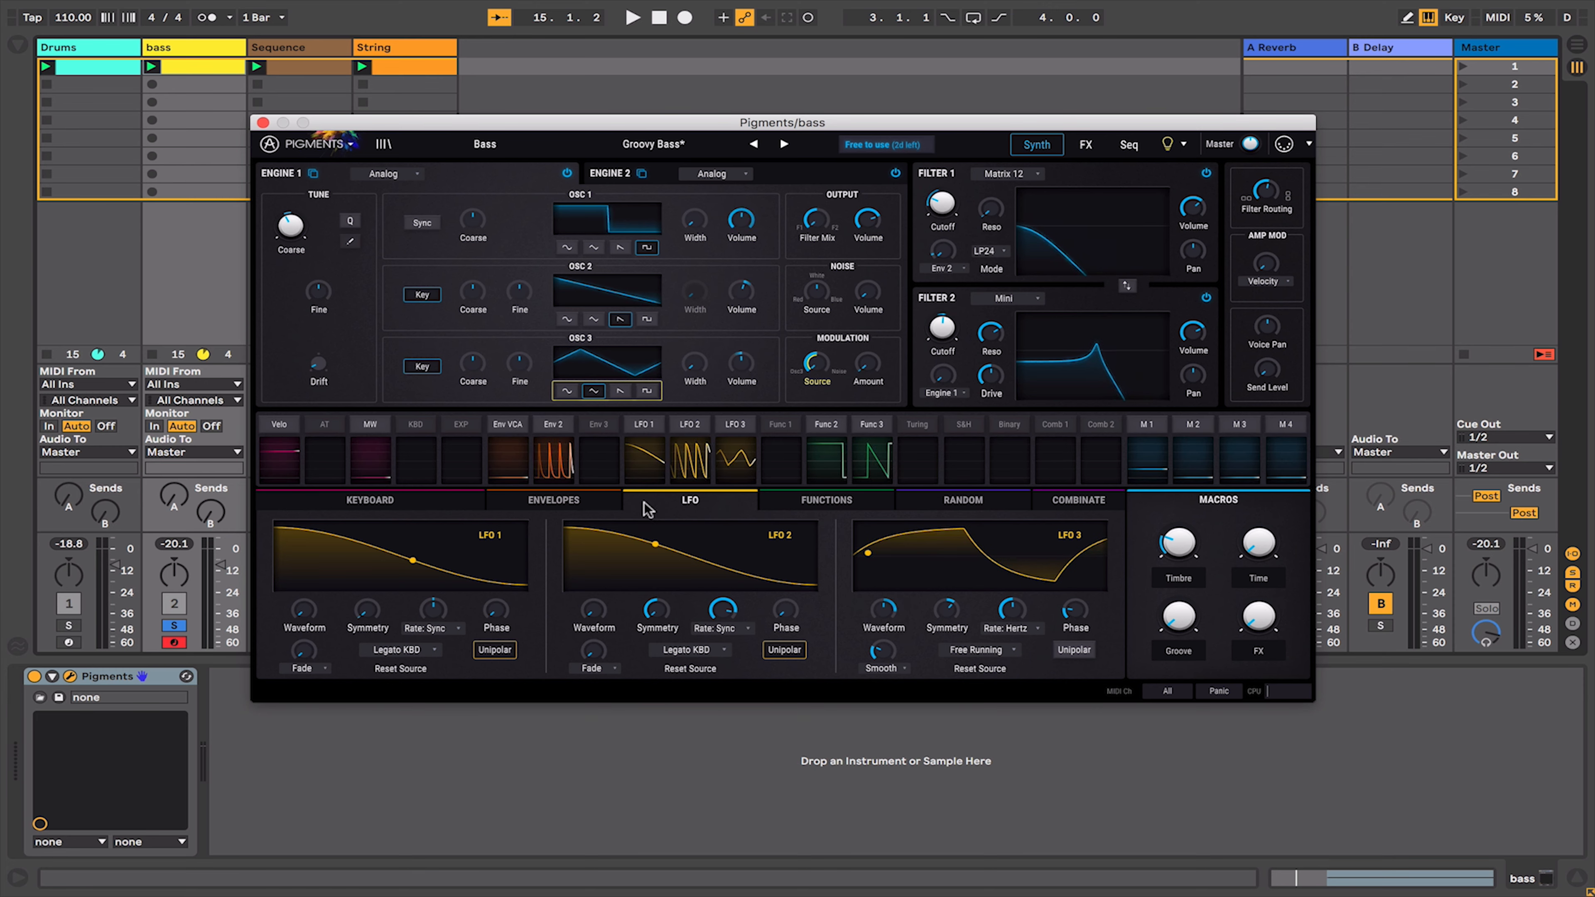
- Step through the envelope, LFO, function, random and combinate modulation pages again
{"action": "left_click", "coordinate": [583, 501]}
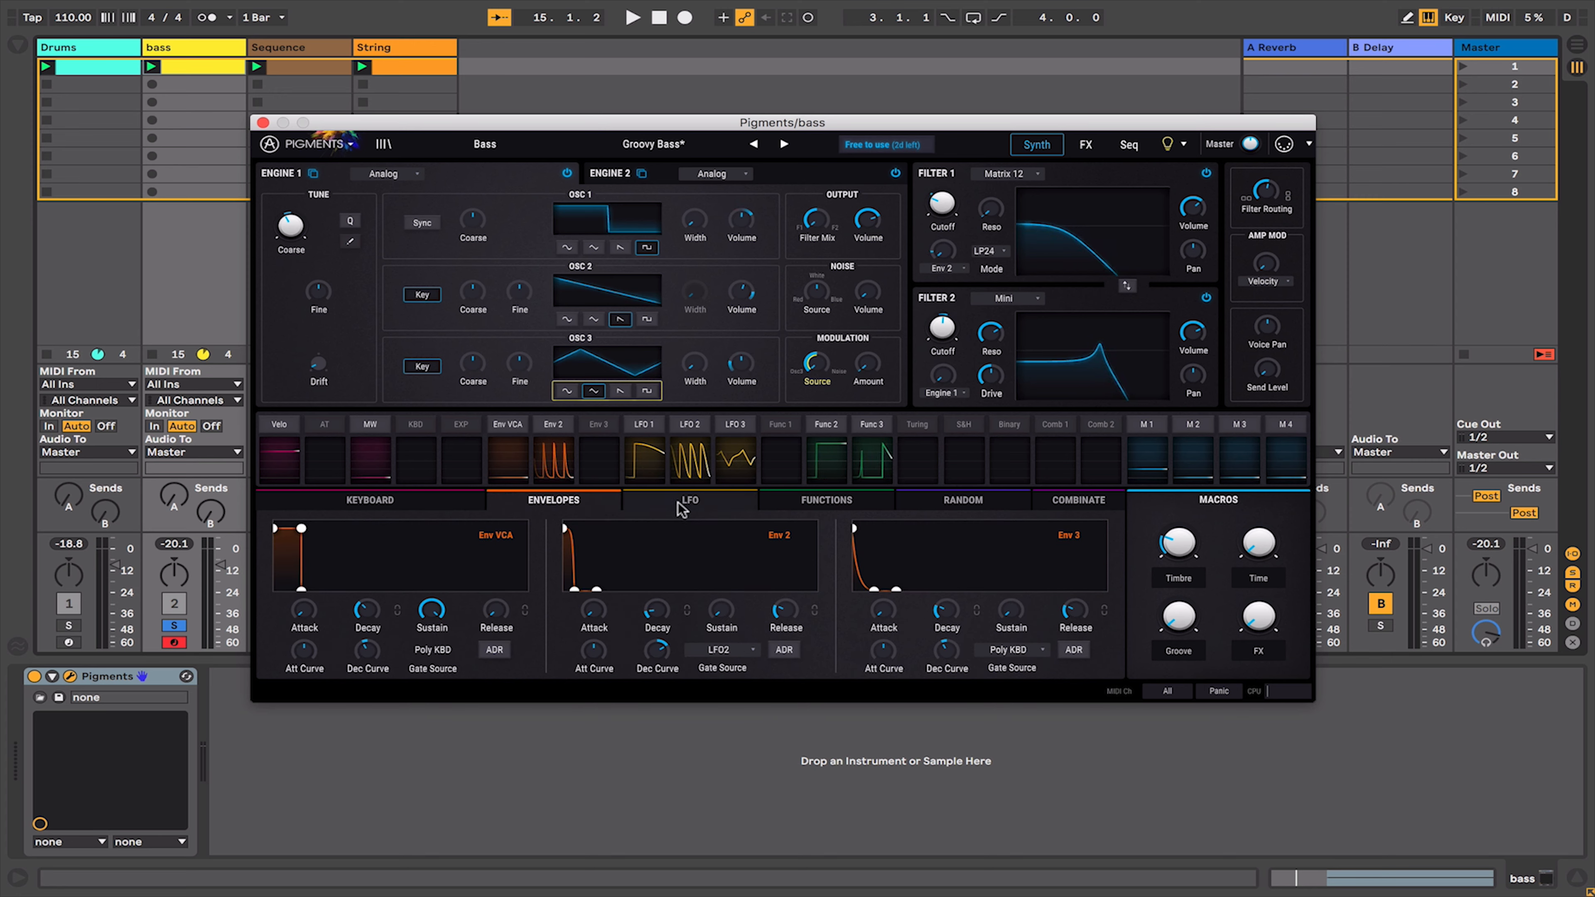
{"action": "left_click", "coordinate": [681, 507]}
{"action": "left_click", "coordinate": [836, 509]}
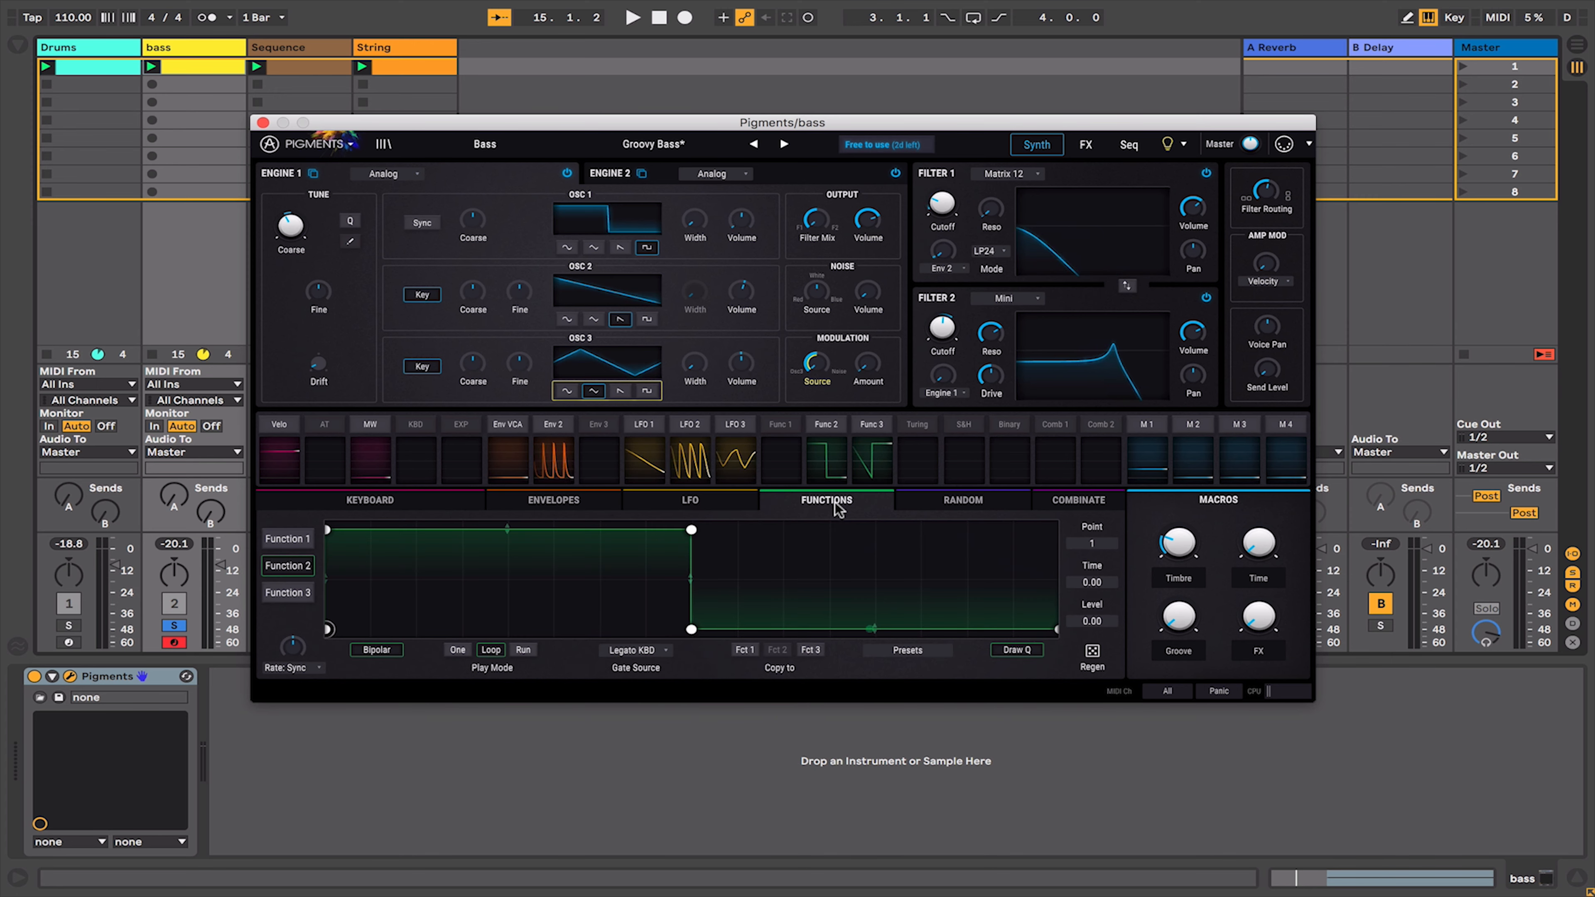
{"action": "left_click", "coordinate": [947, 512]}
{"action": "left_click", "coordinate": [1071, 506]}
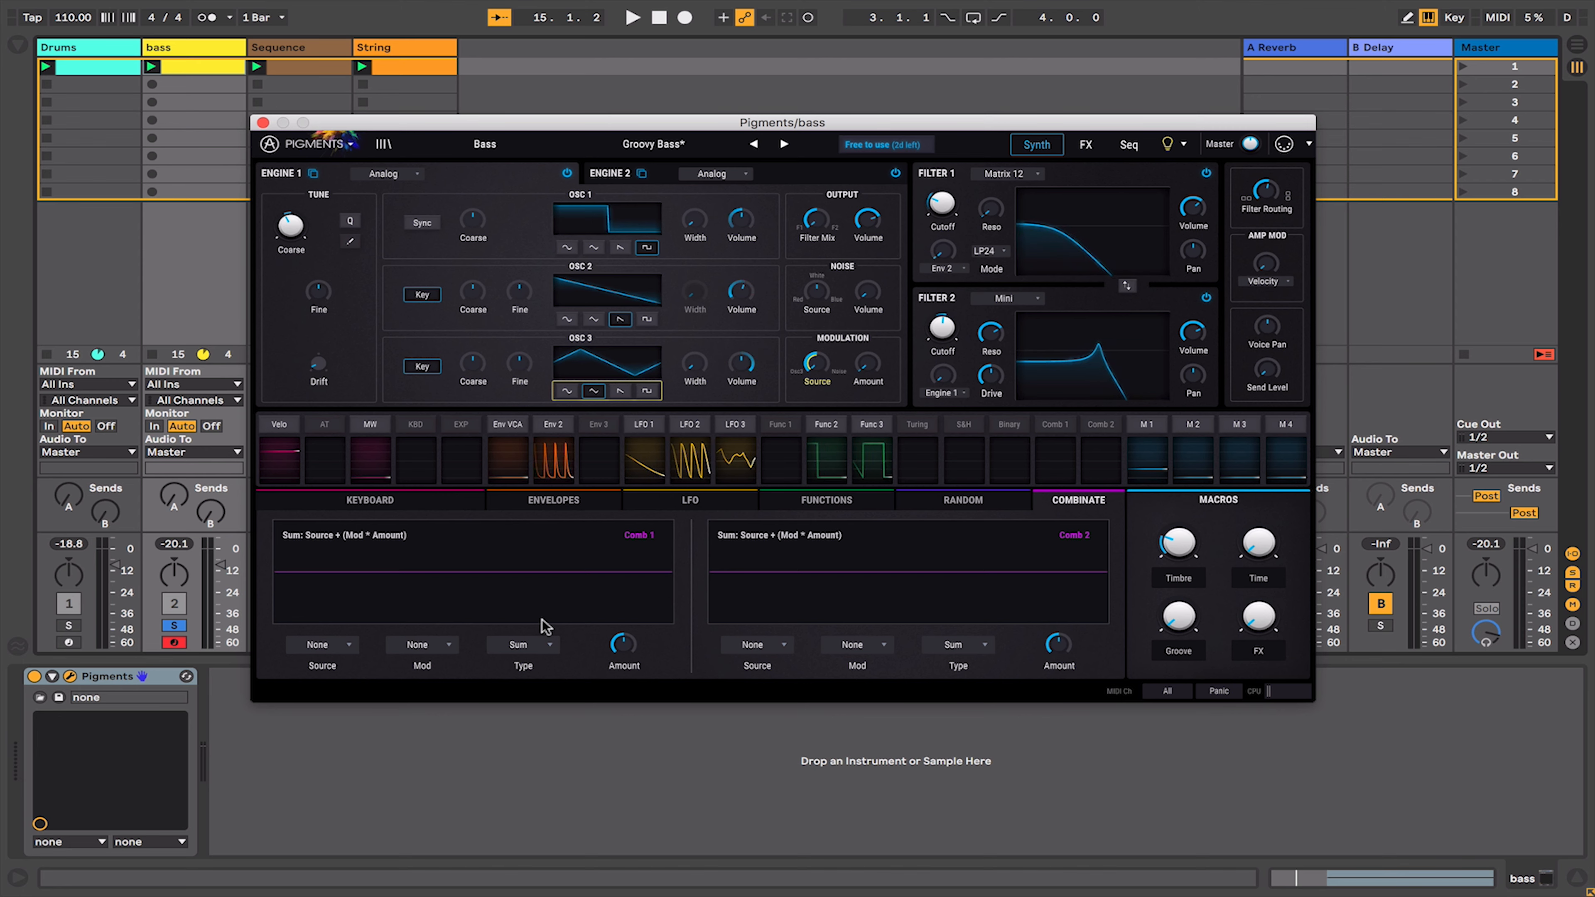
- Open Combinate 1's type options and inspect Macro 1's modulation routings
{"action": "left_click", "coordinate": [518, 646]}
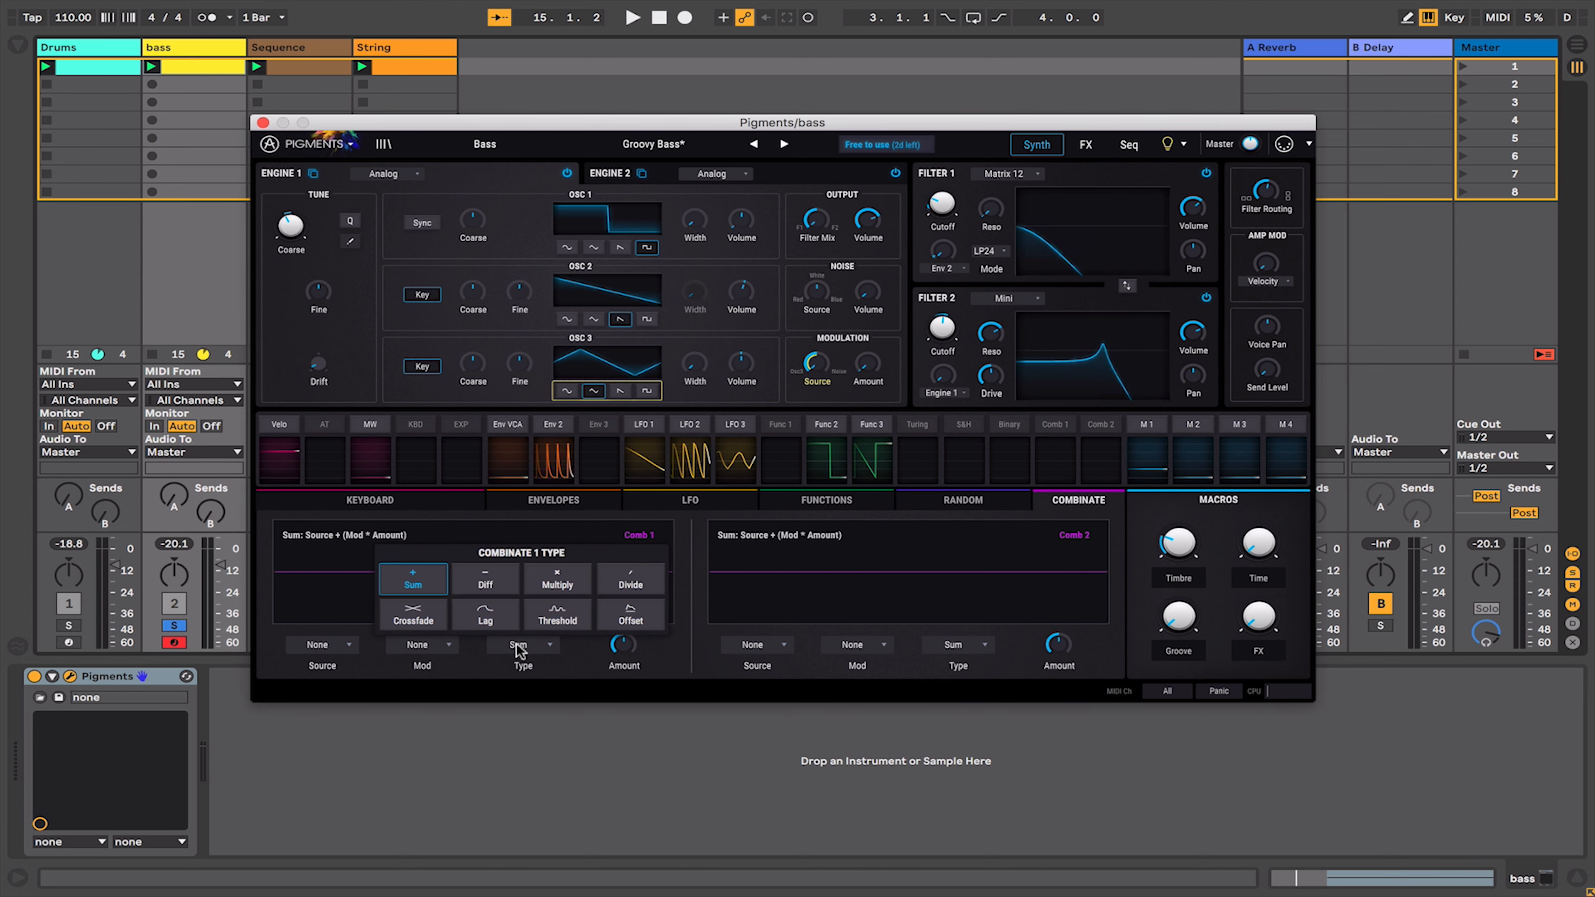
{"action": "left_click", "coordinate": [587, 659]}
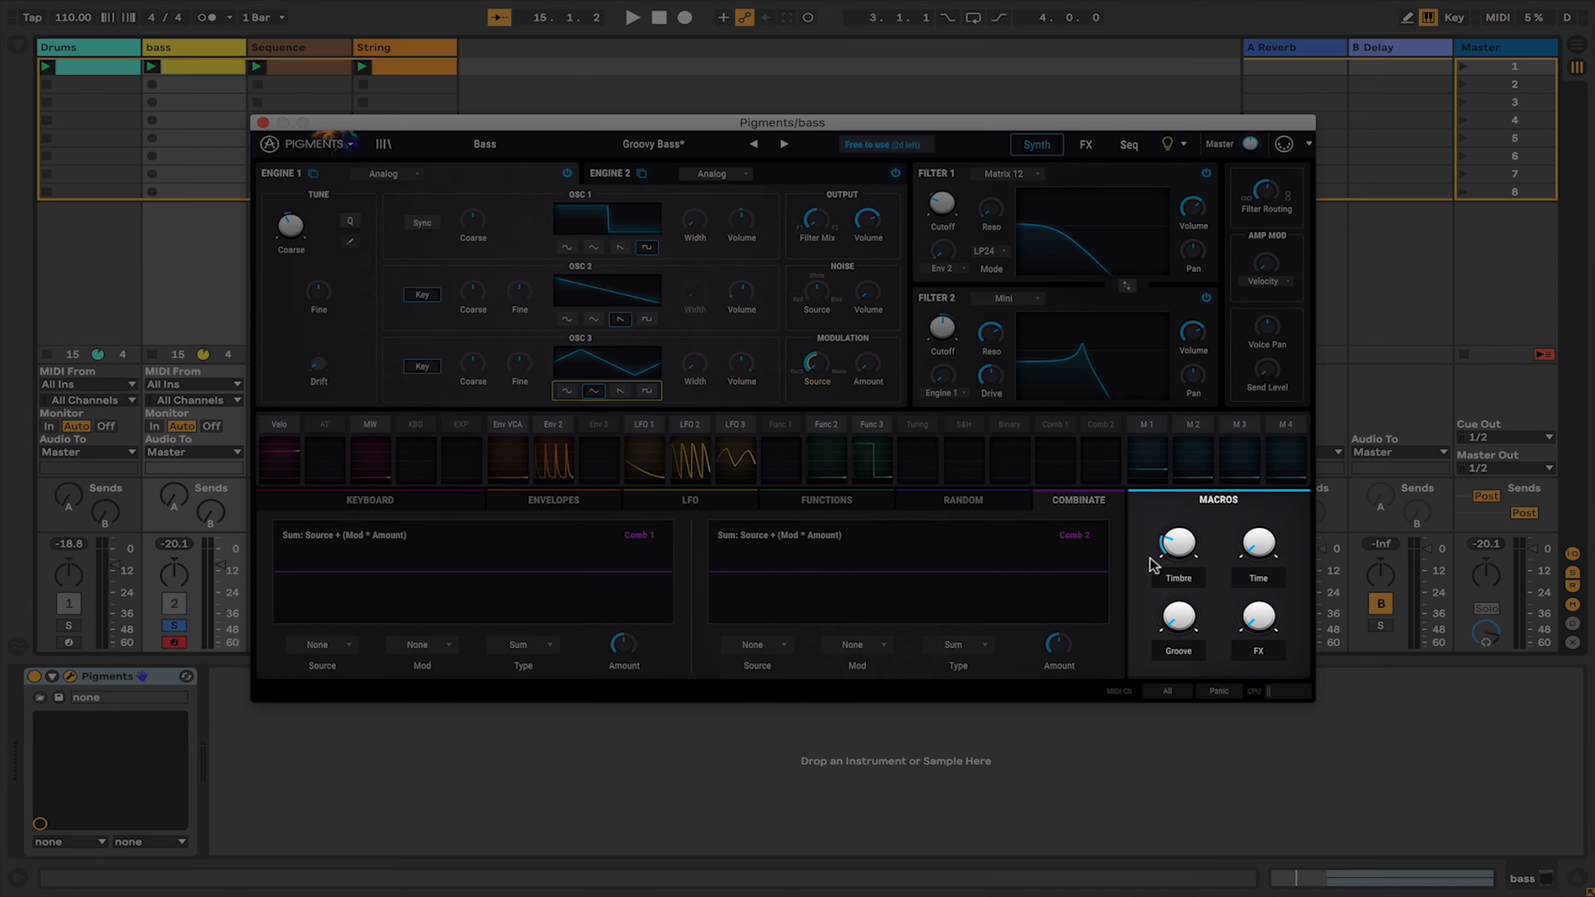
{"action": "mouse_move", "coordinate": [1179, 568]}
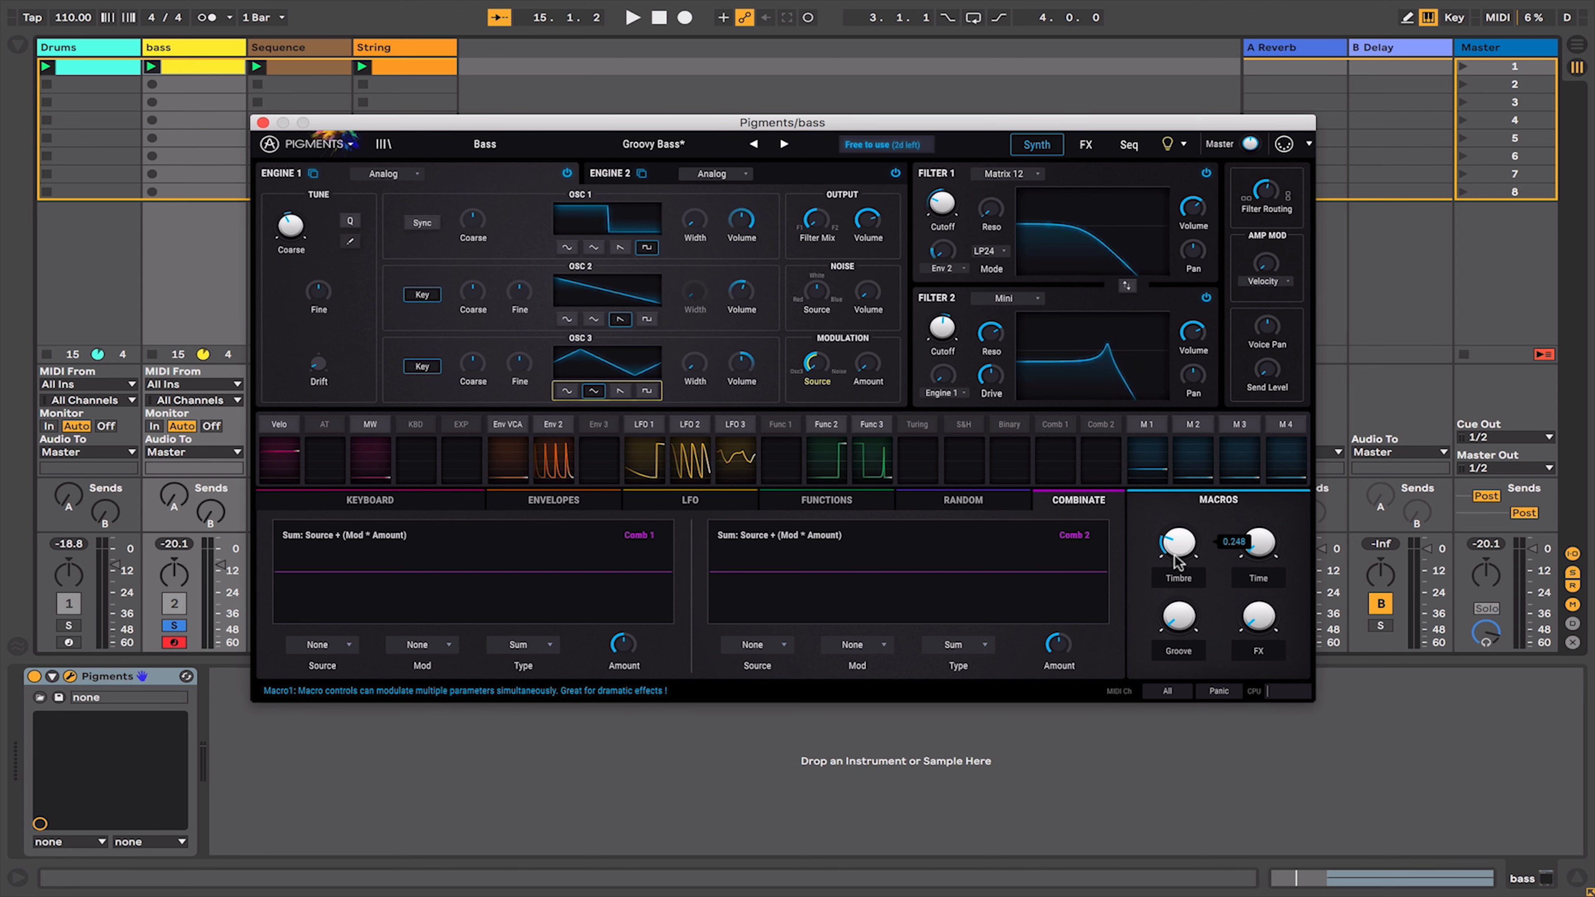
{"action": "left_click", "coordinate": [1147, 425]}
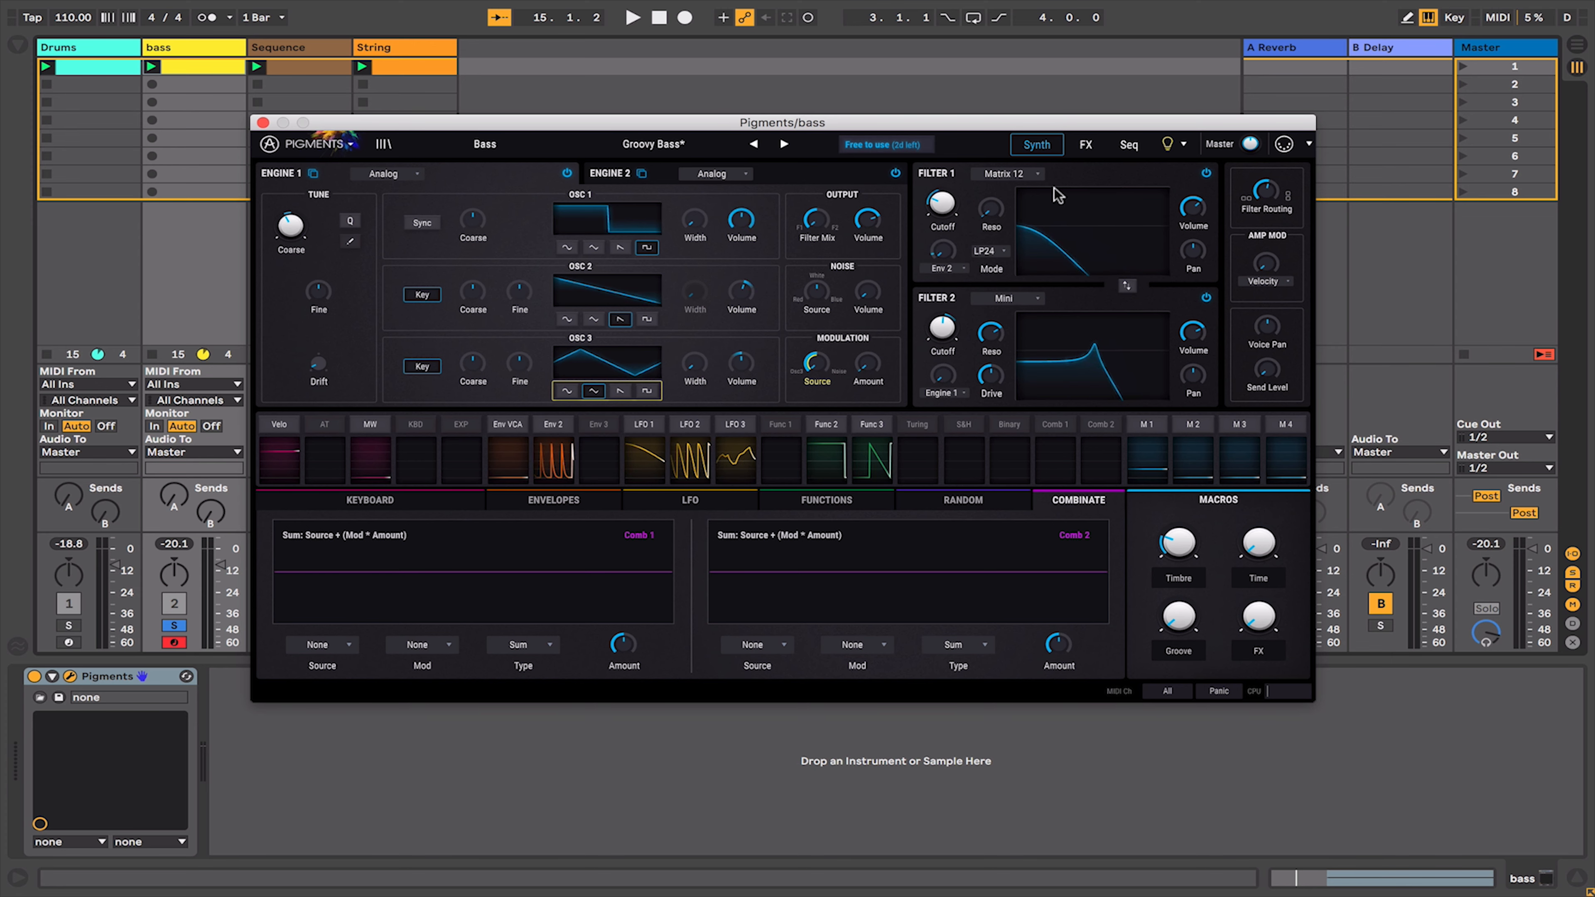
- Open the effects page and view the effect type options for the Bus B slot
{"action": "left_click", "coordinate": [1086, 144]}
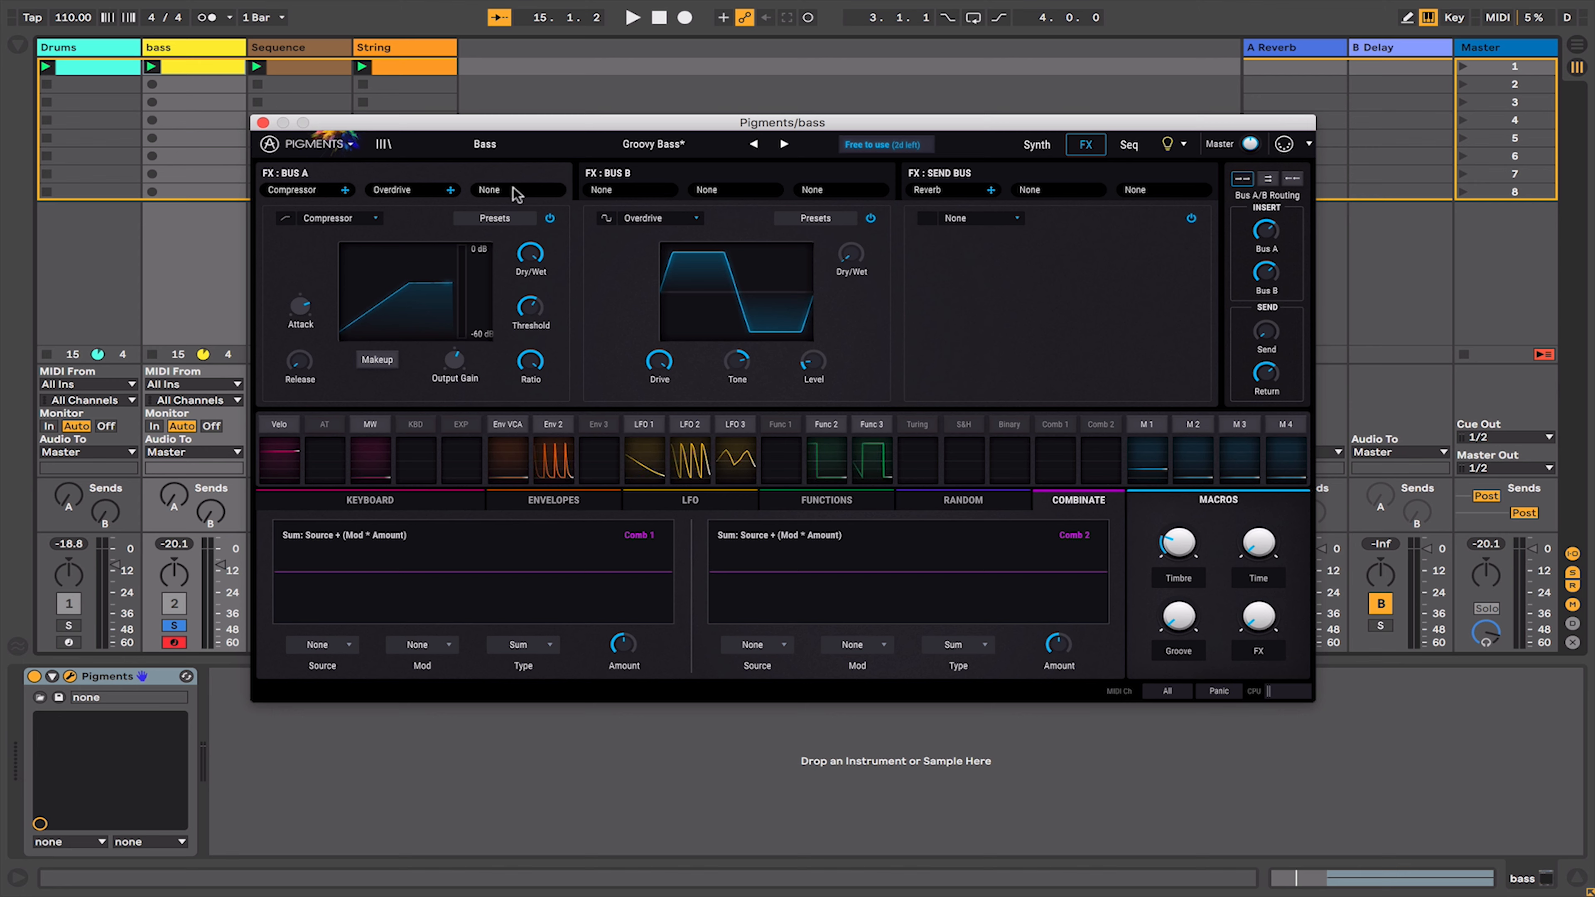
{"action": "left_click", "coordinate": [620, 196]}
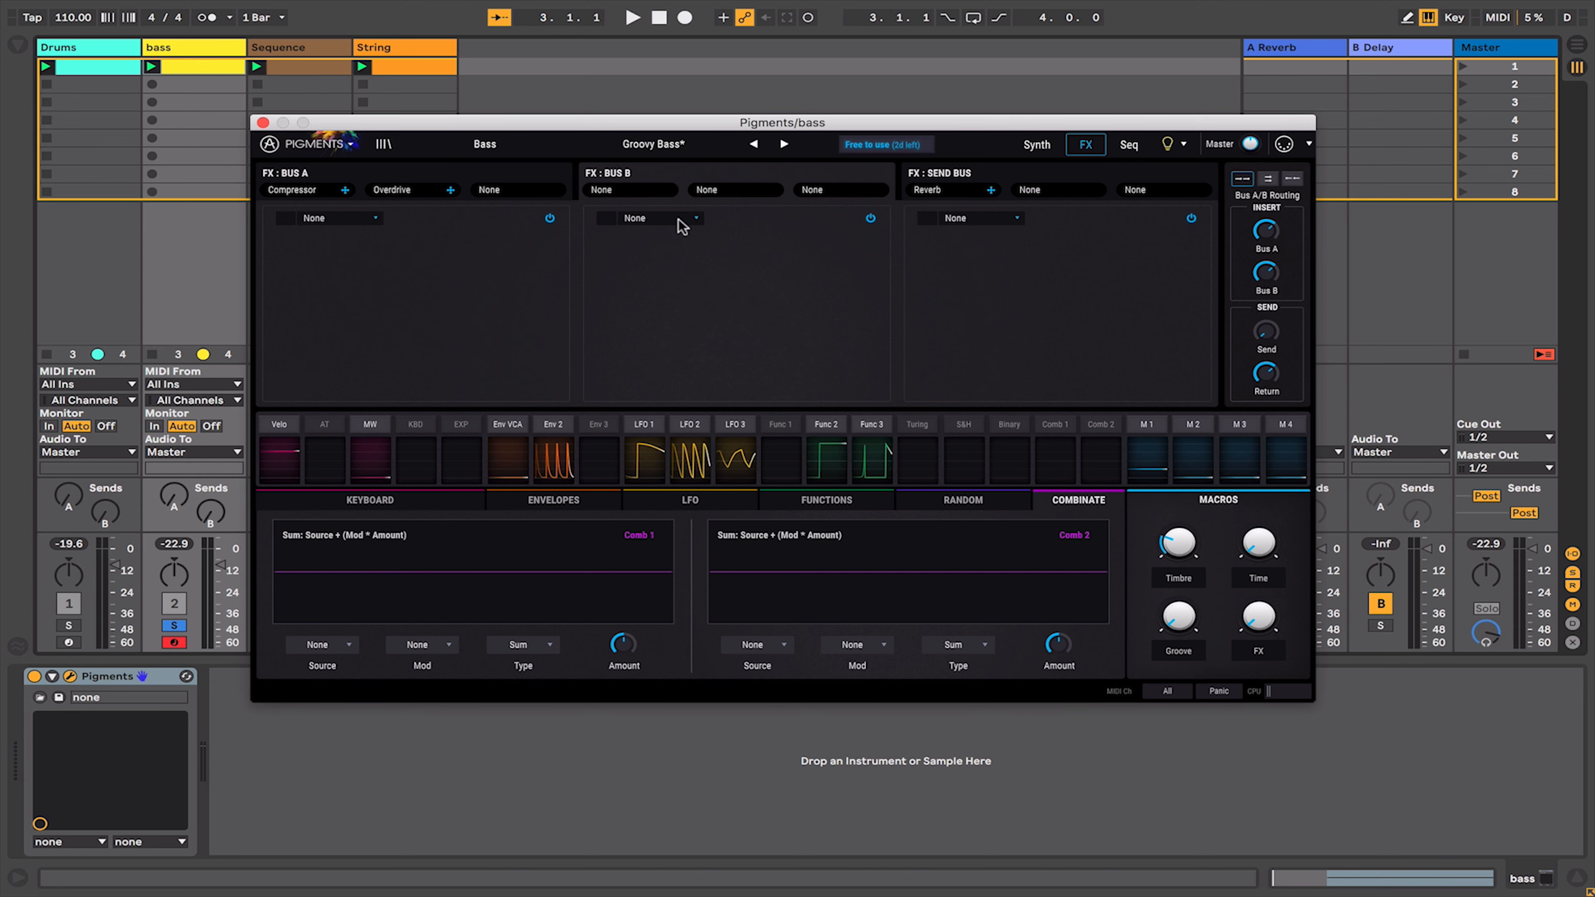
{"action": "left_click", "coordinate": [696, 220]}
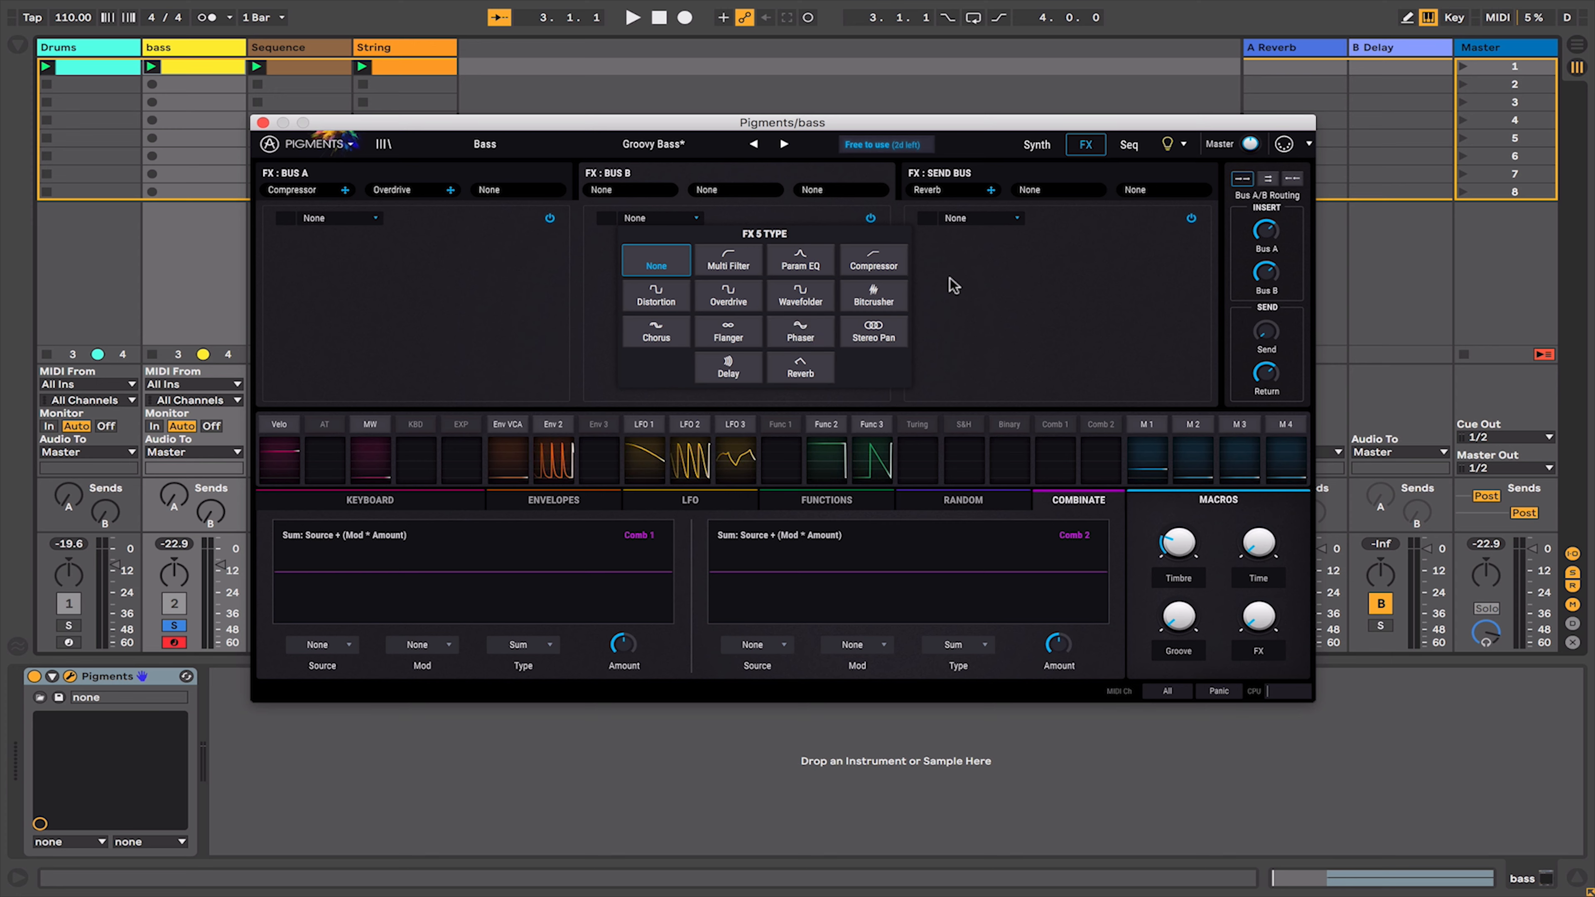
{"action": "left_click", "coordinate": [977, 278]}
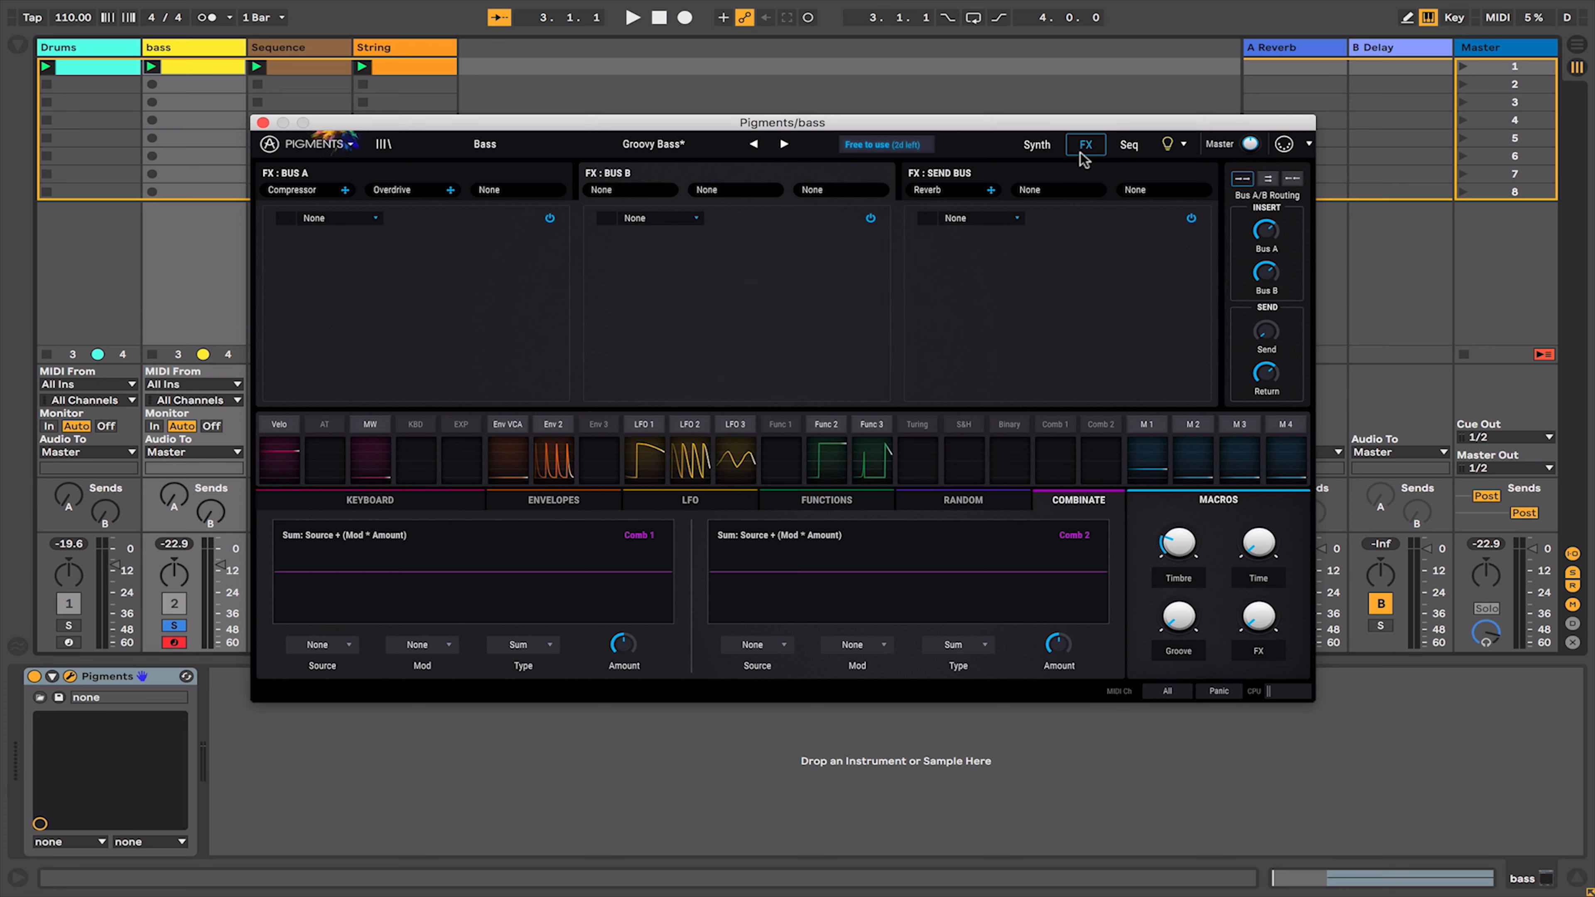
- View the bass patch's sequencer page, then open the Pigments instance on the Sequence track
{"action": "left_click", "coordinate": [1130, 146]}
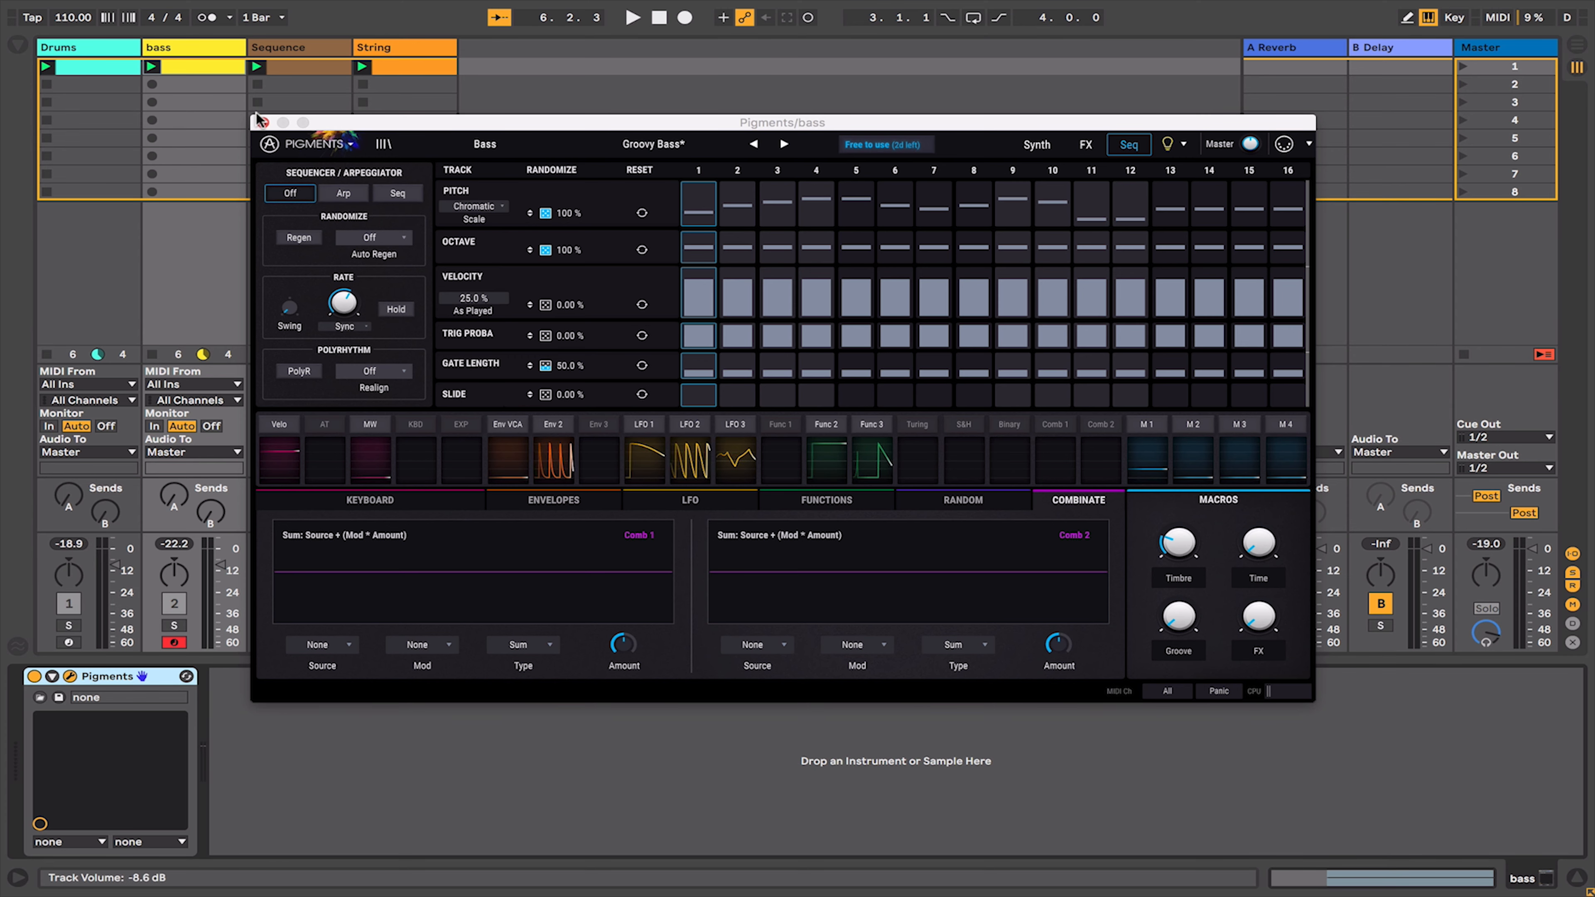
{"action": "left_click", "coordinate": [263, 123]}
{"action": "key", "text": "space"}
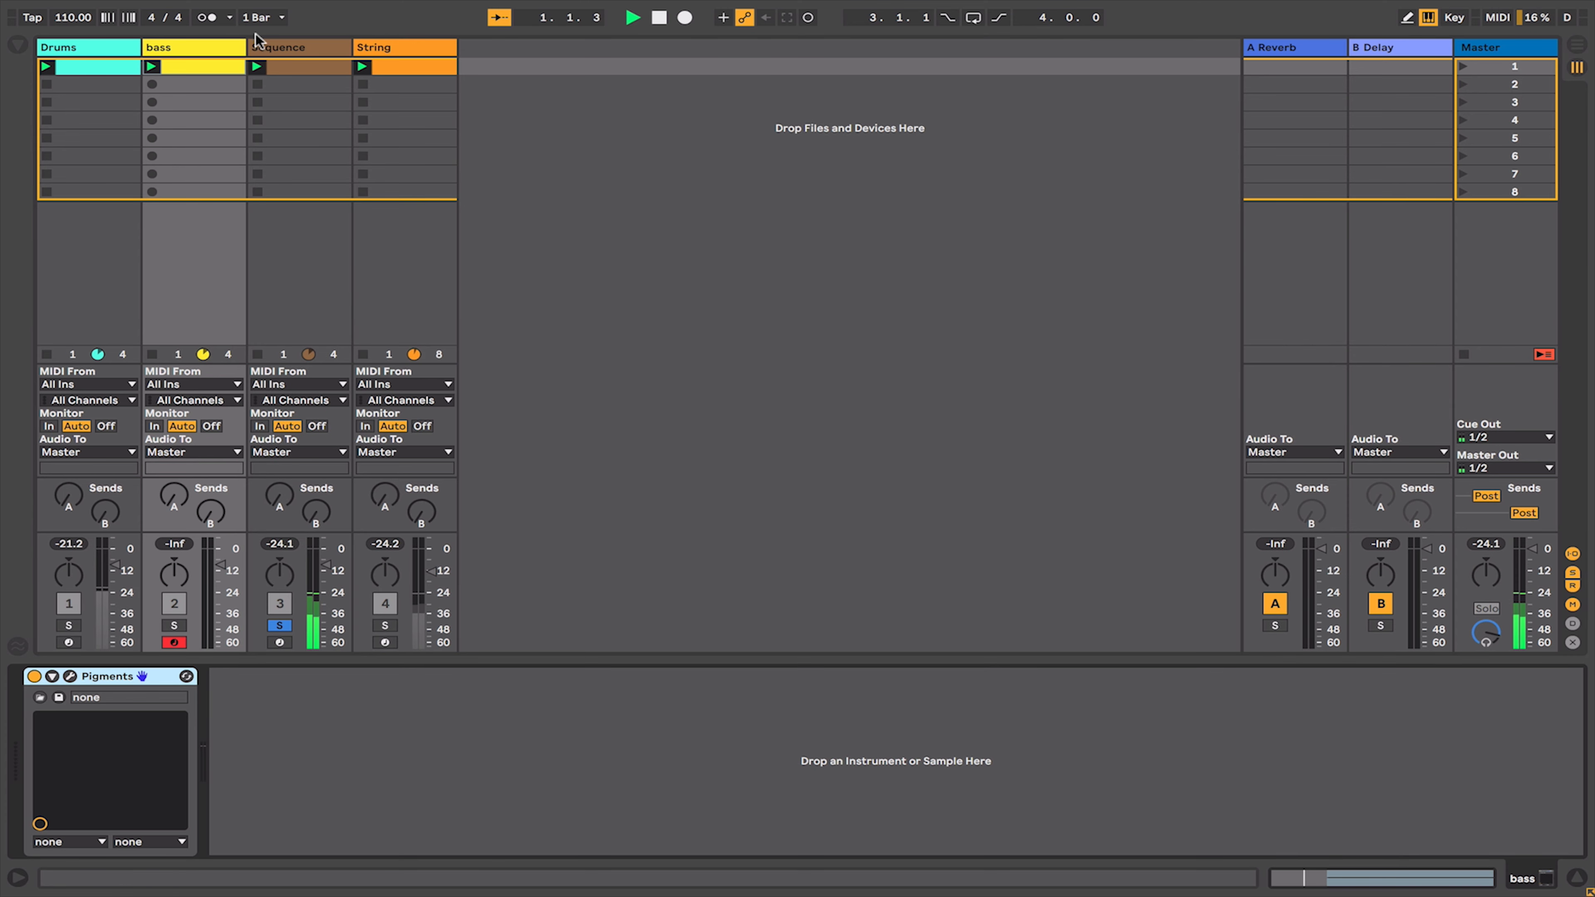
{"action": "left_click", "coordinate": [302, 50]}
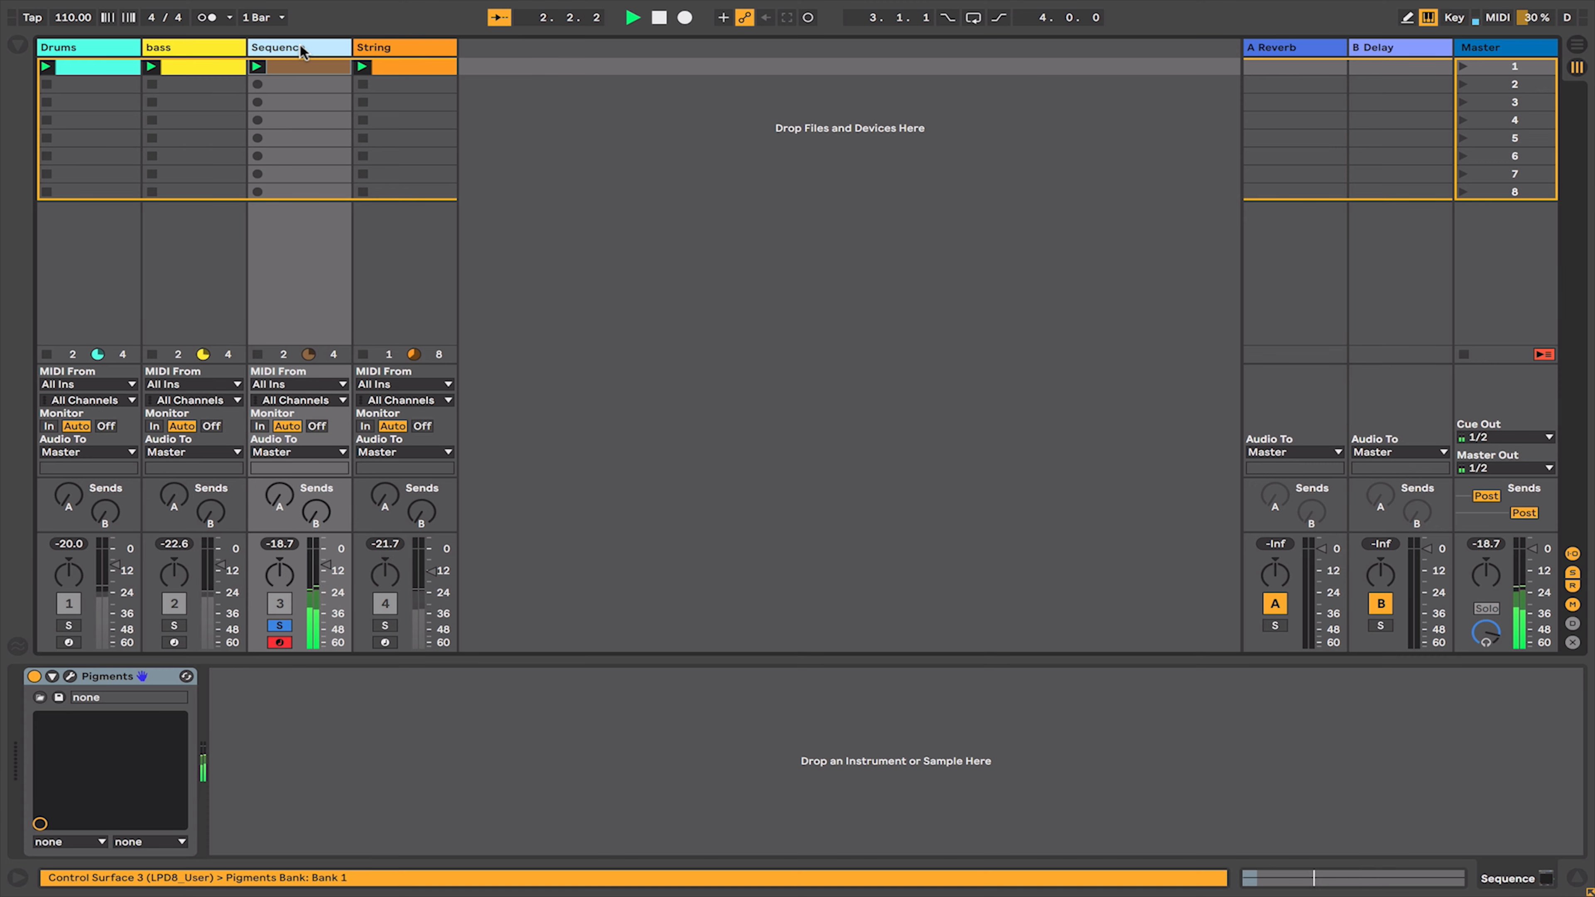
{"action": "left_click", "coordinate": [70, 678]}
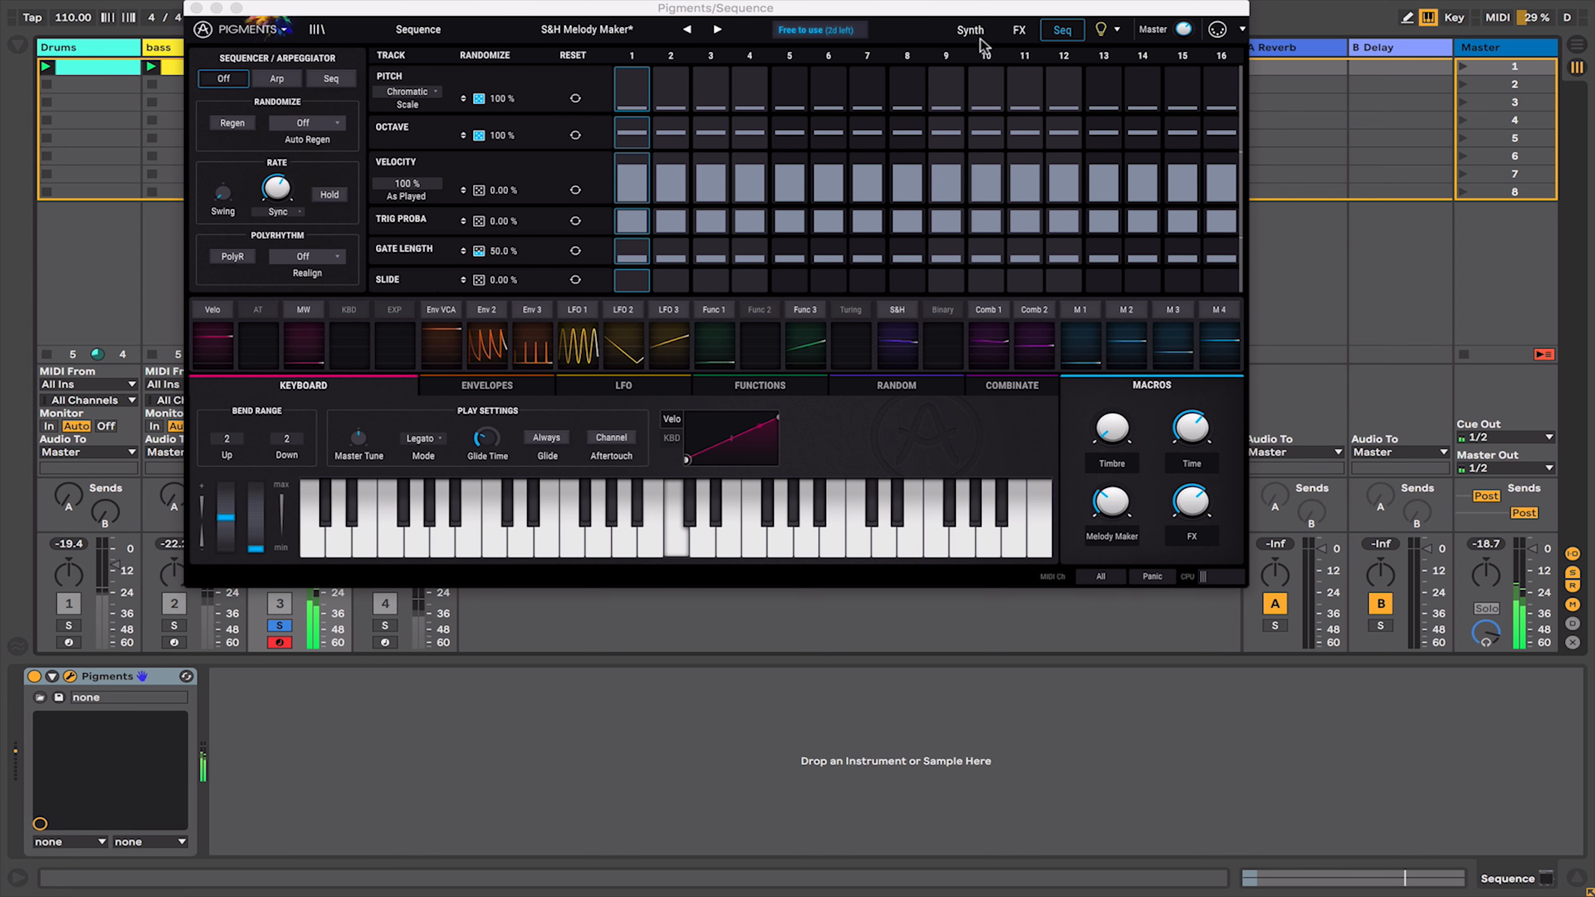
- Browse the Sequence patch's effects and synth pages, then switch its sequencer mode to Seq
{"action": "left_click", "coordinate": [1019, 30]}
{"action": "left_click", "coordinate": [971, 29]}
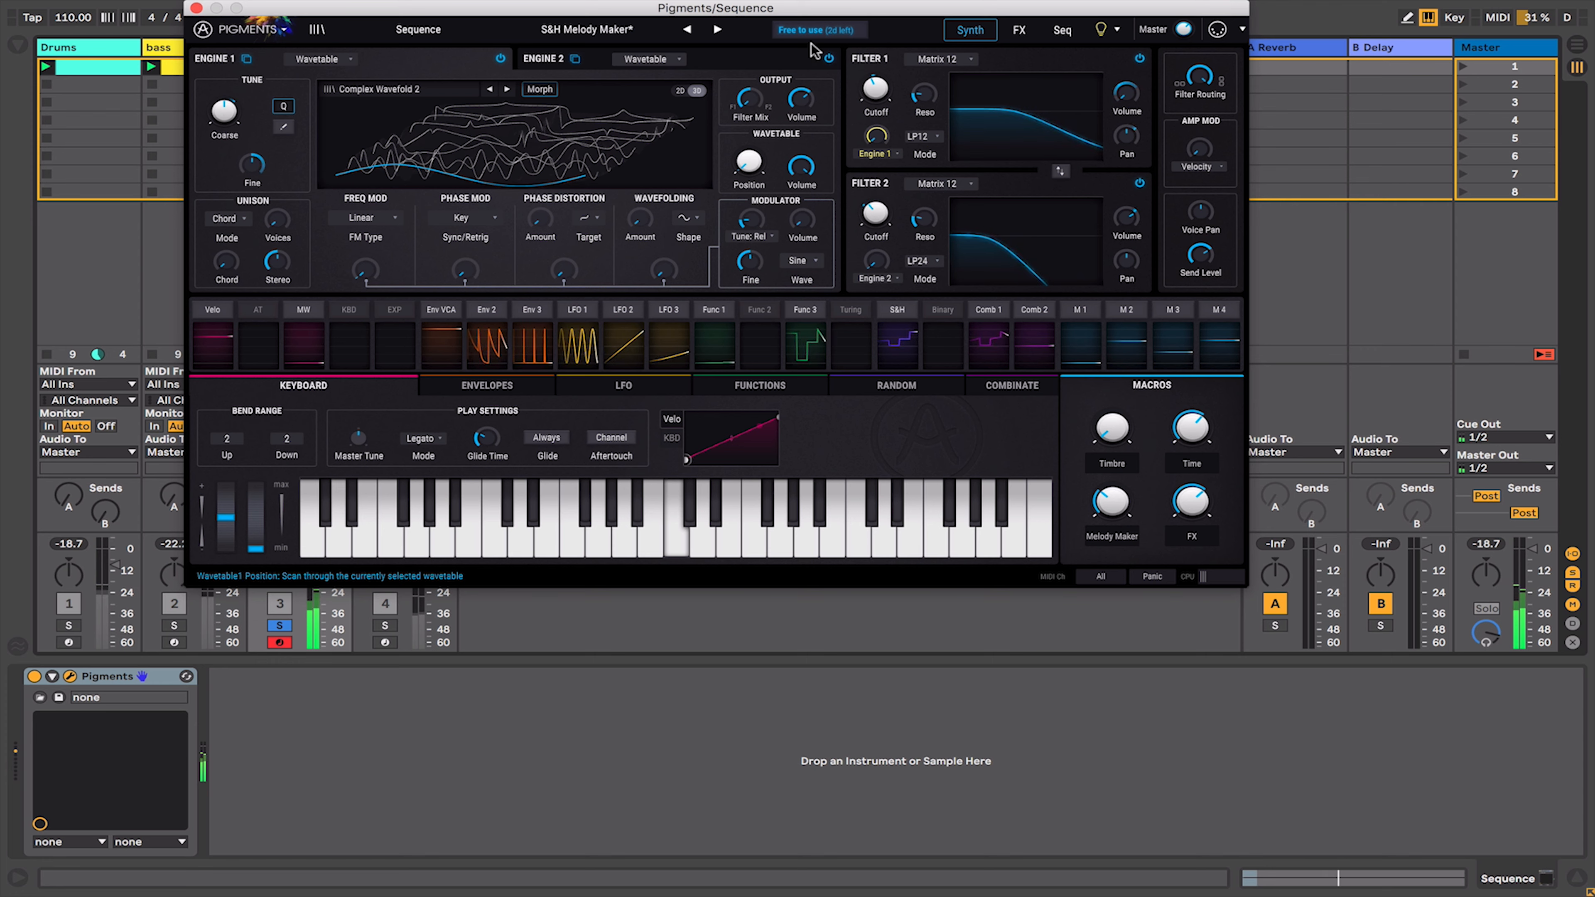
{"action": "left_click", "coordinate": [1063, 32]}
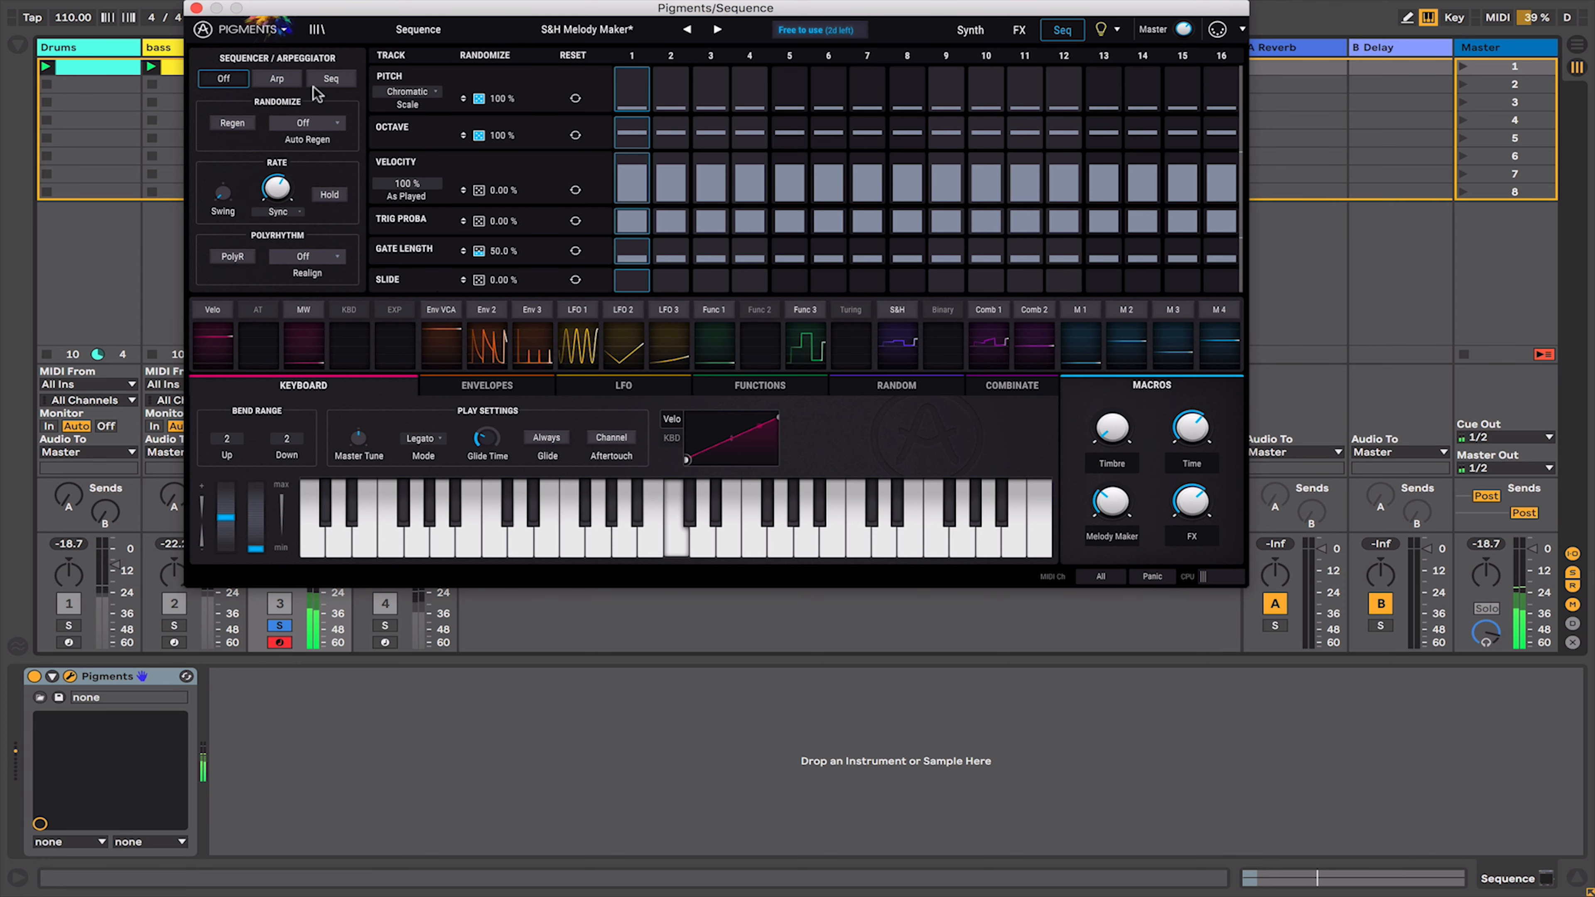
{"action": "left_click", "coordinate": [330, 81]}
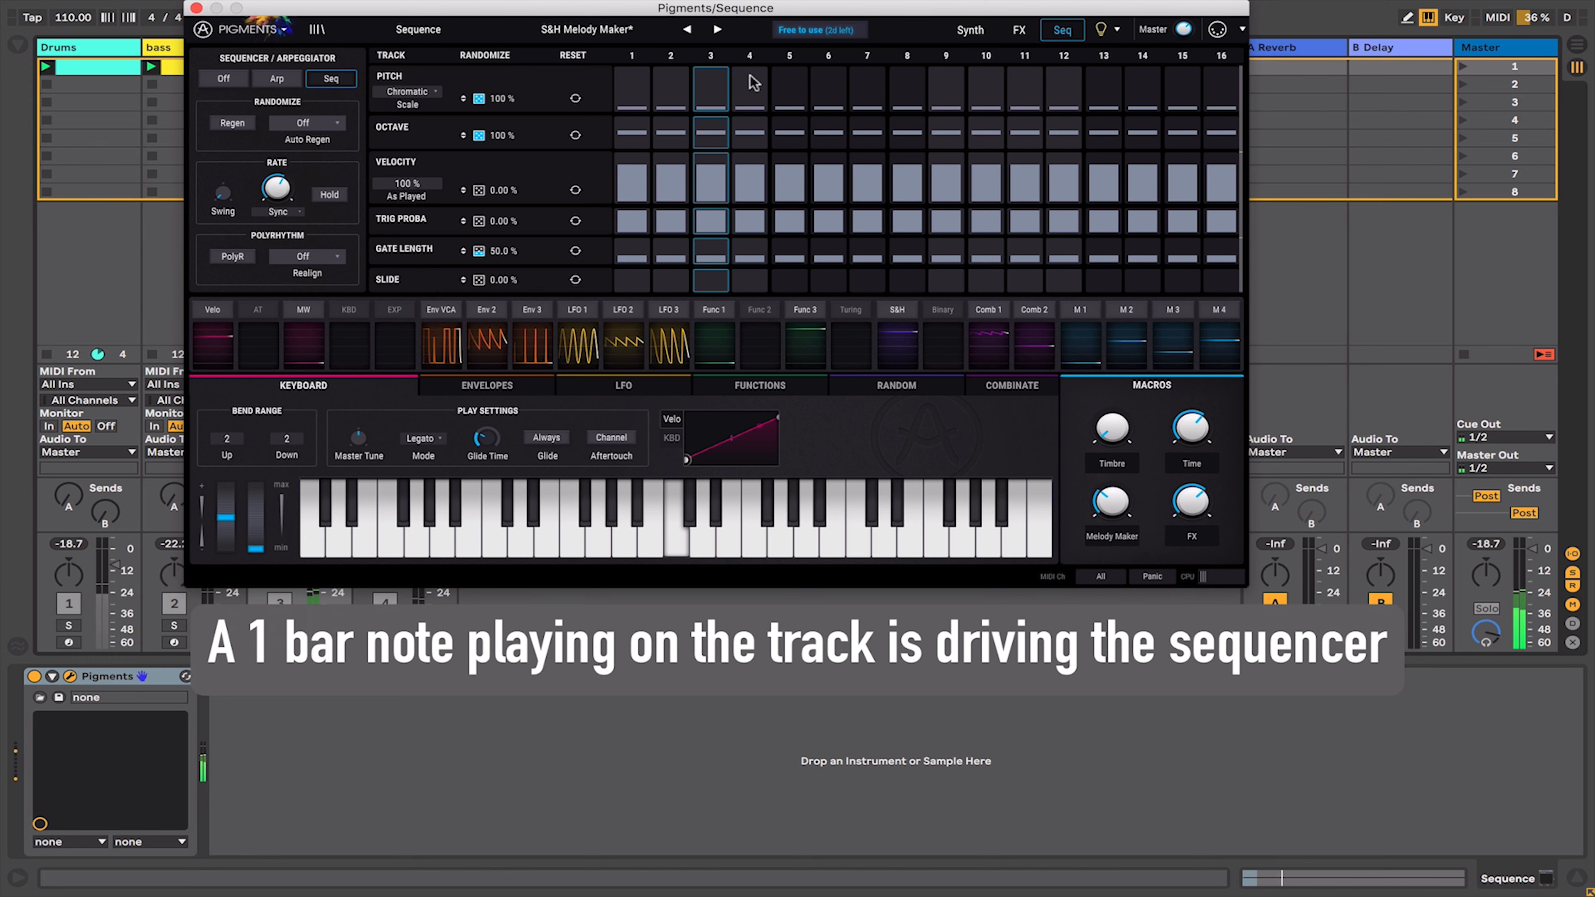
- Draw a pitch pattern across the sequencer steps and set the sequencer scale to Harmonic Minor
{"action": "left_click_drag", "start_coordinate": [631, 99], "coordinate": [1223, 90]}
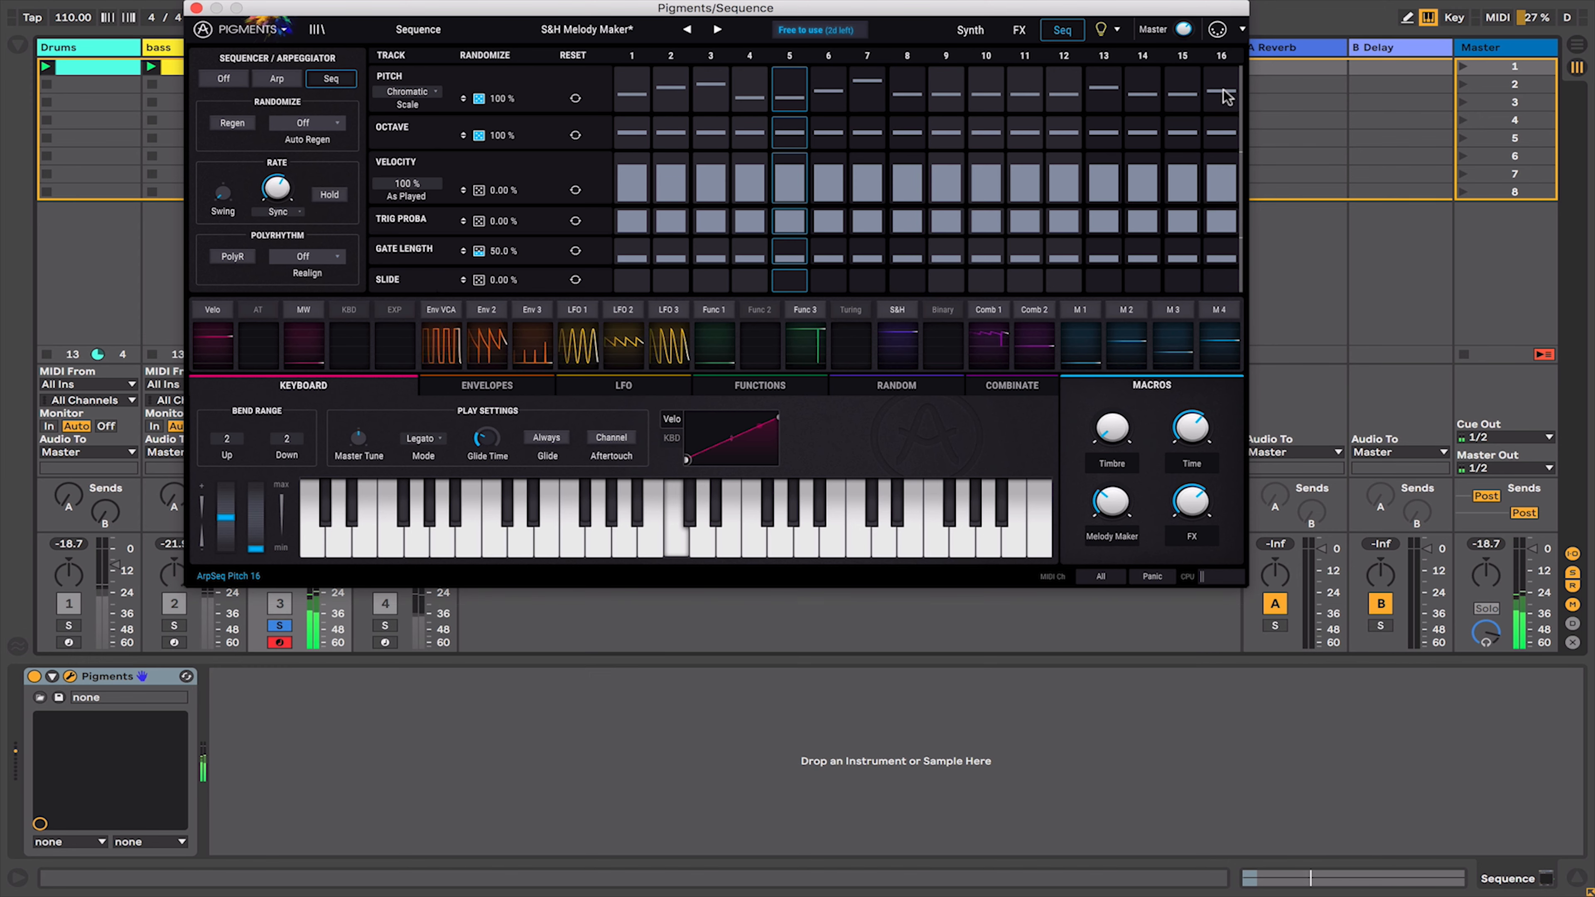
{"action": "left_click", "coordinate": [404, 97]}
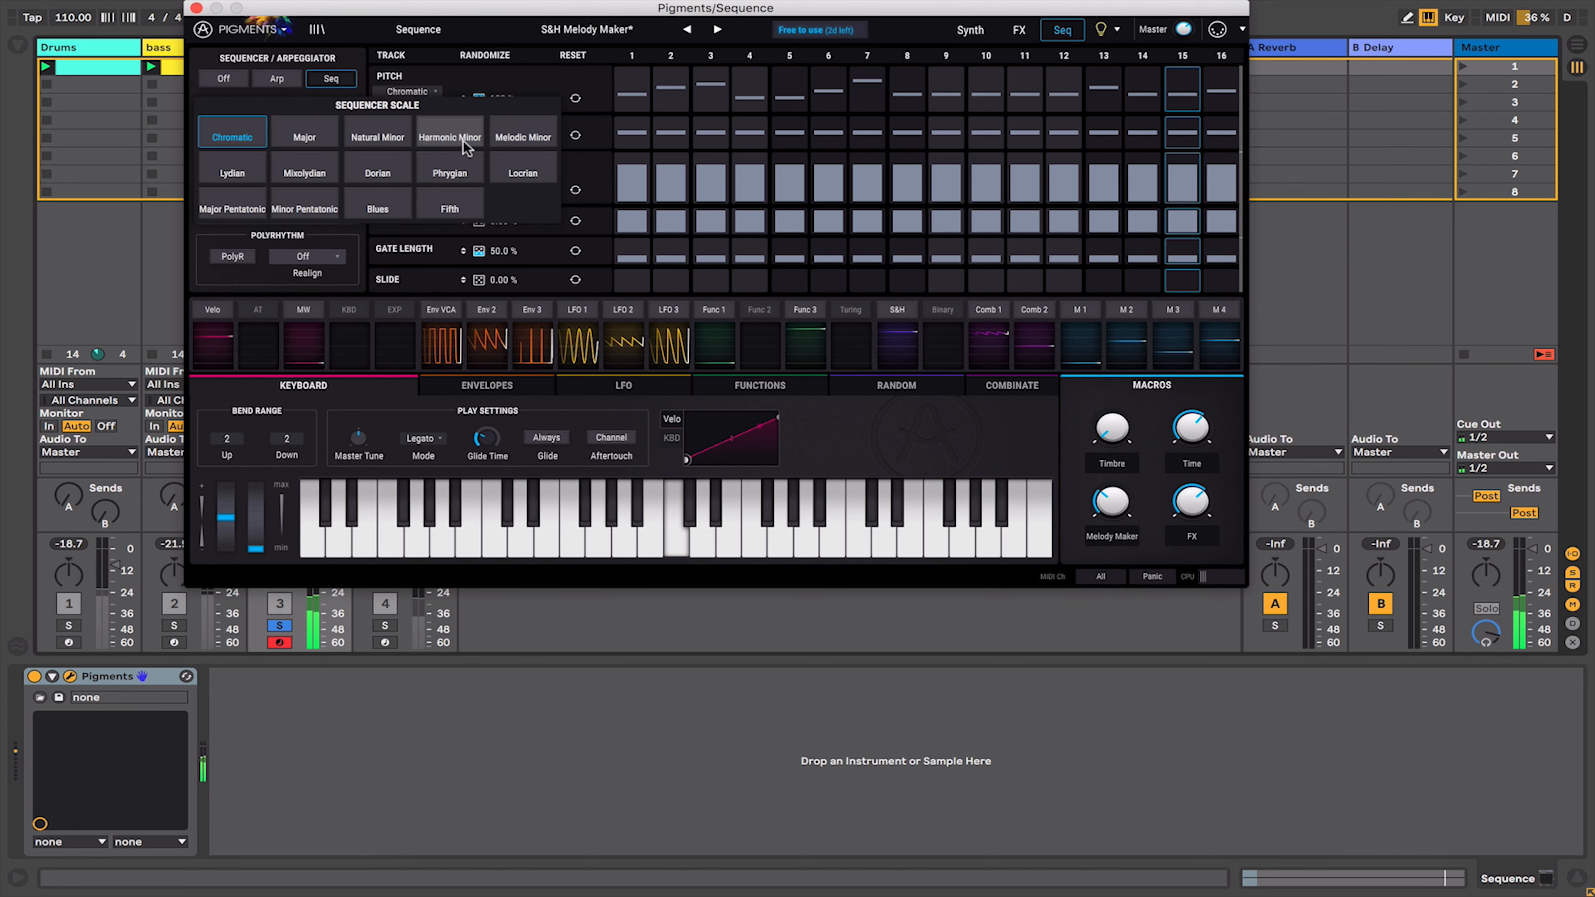
{"action": "left_click", "coordinate": [450, 139]}
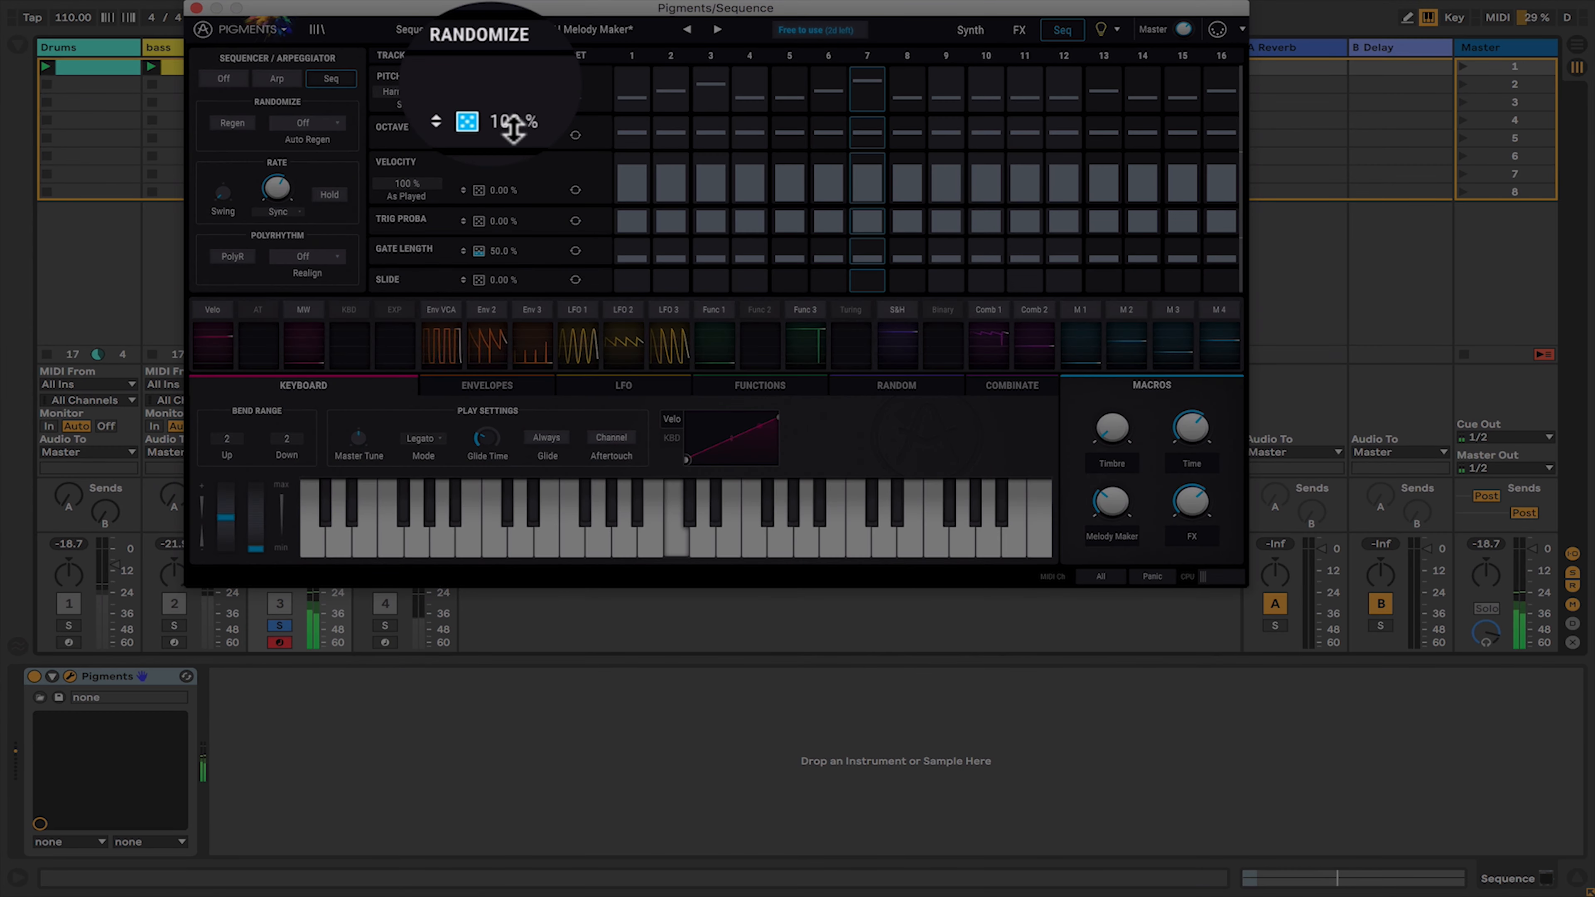
- Set the pitch randomize amount to 0% and Auto Regen to 1 bar
{"action": "left_click_drag", "start_coordinate": [501, 104], "coordinate": [478, 348]}
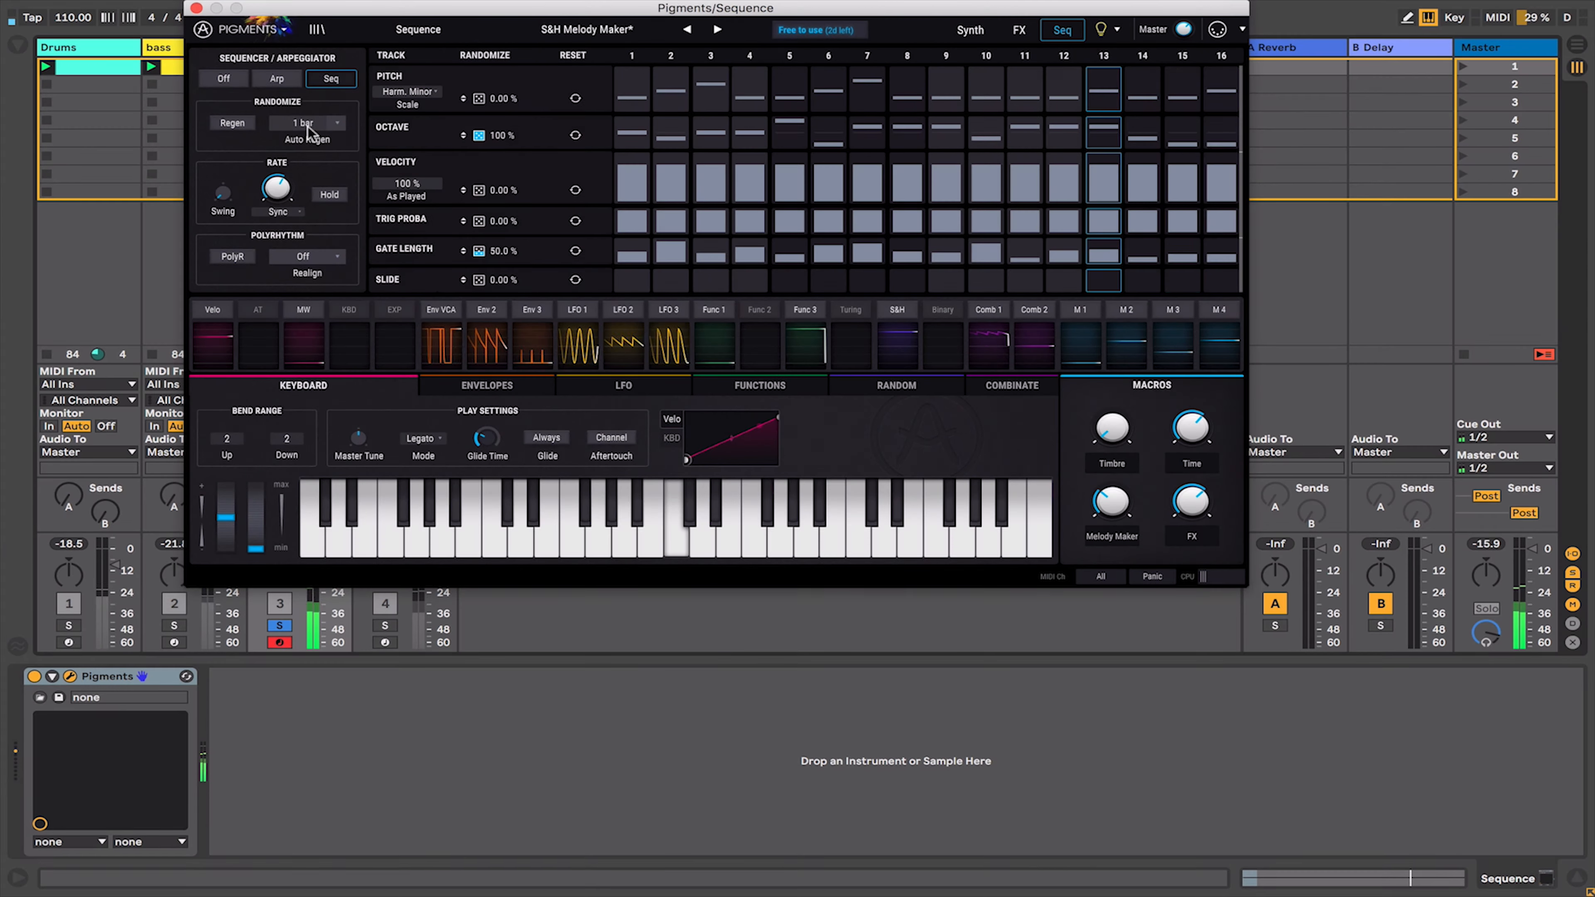
{"action": "left_click", "coordinate": [308, 125]}
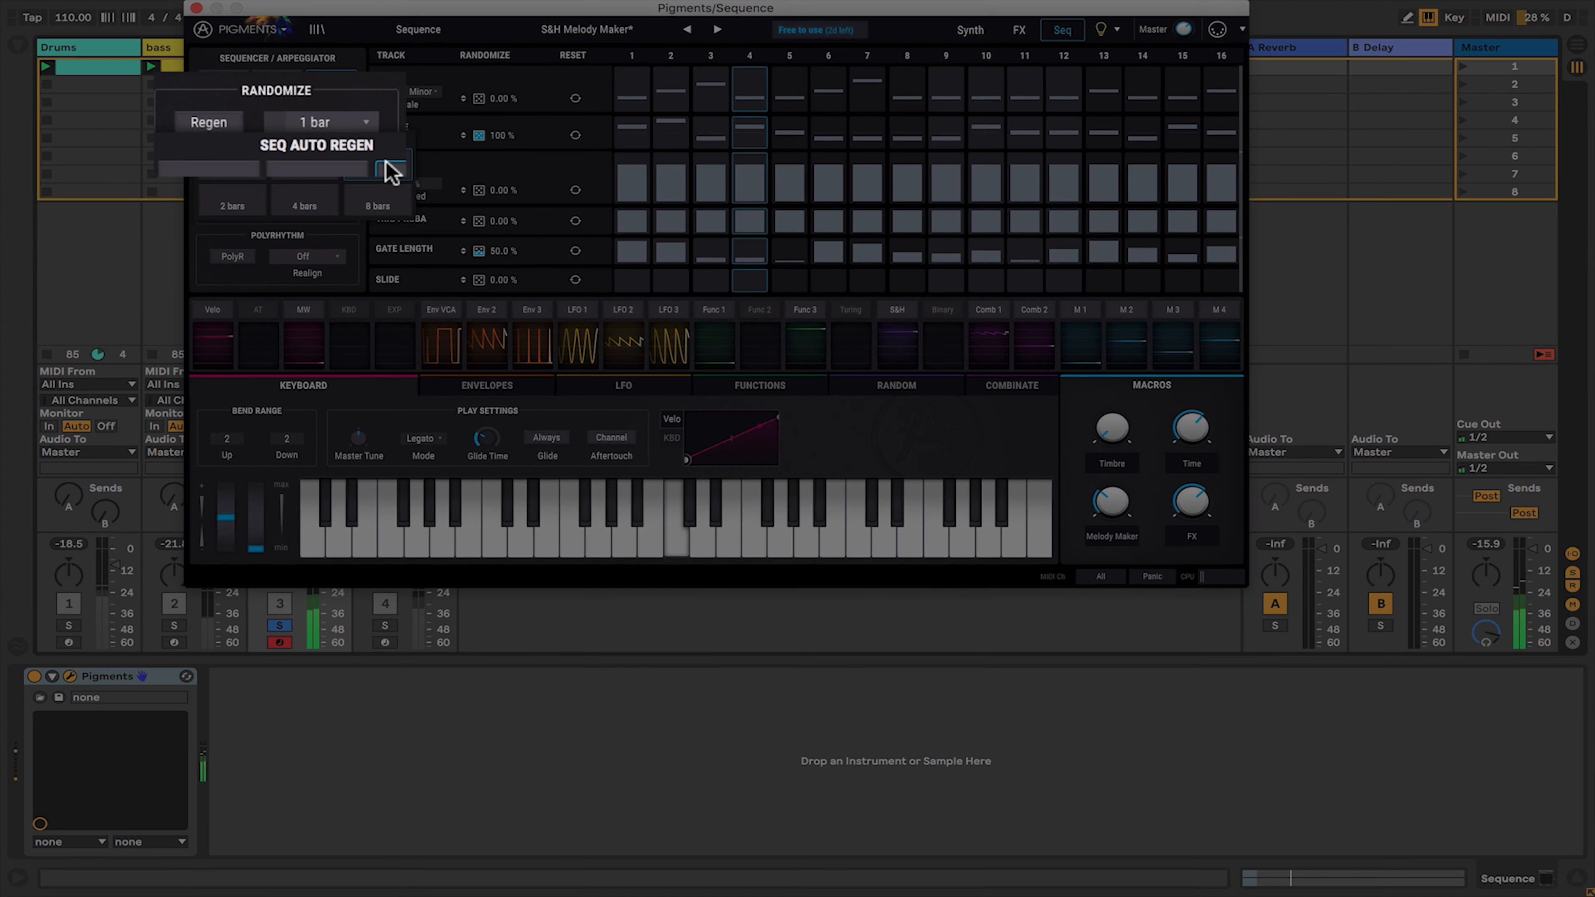
{"action": "left_click", "coordinate": [391, 168]}
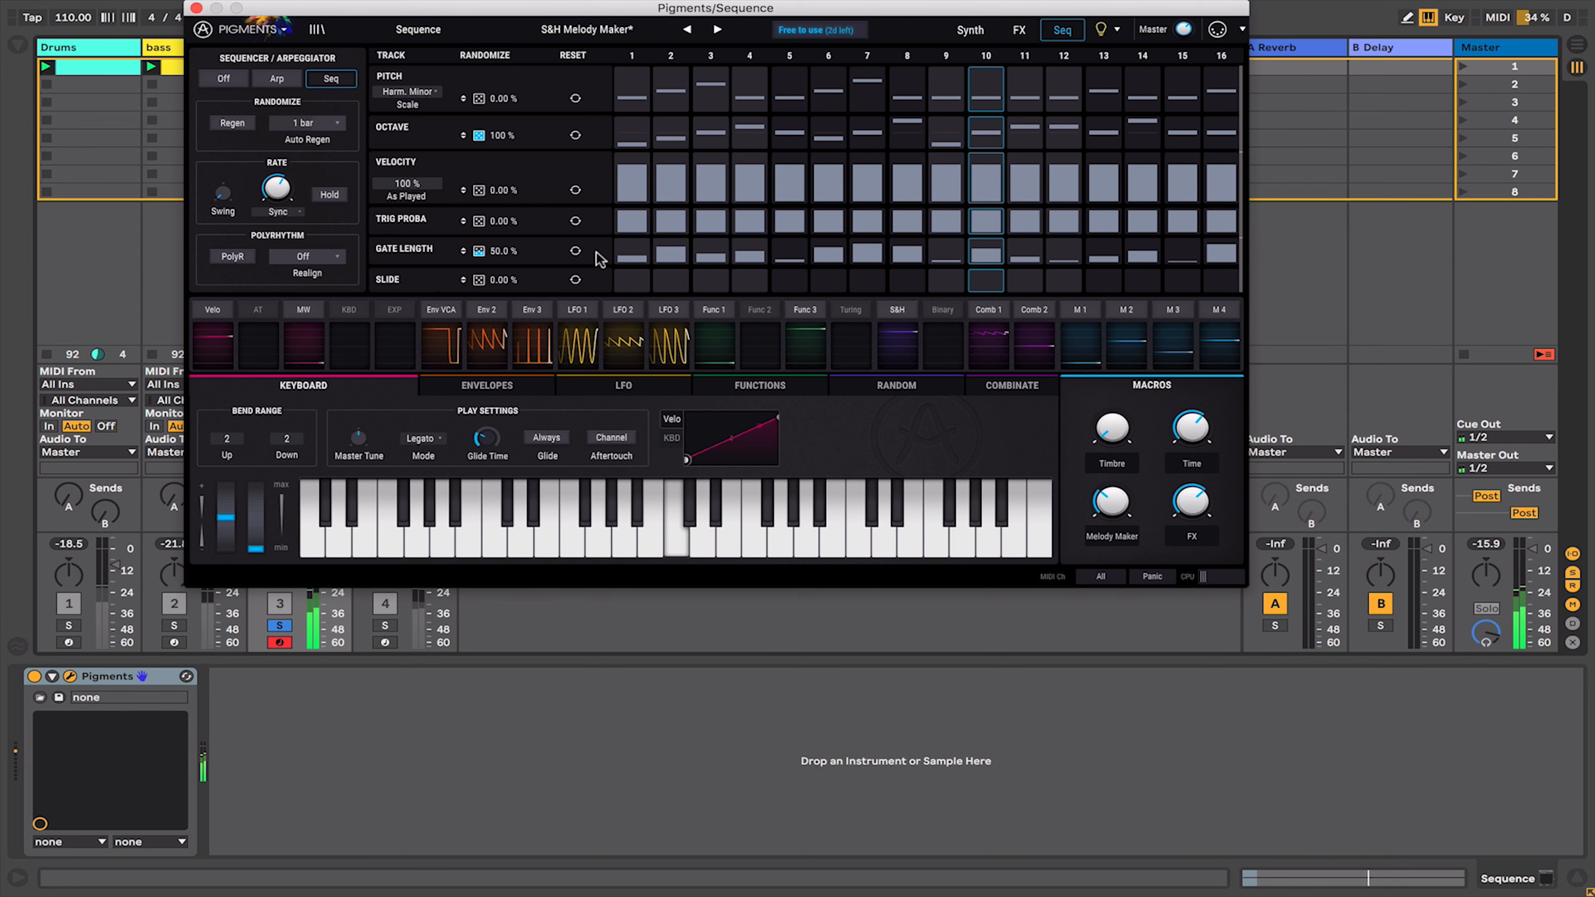
- Set the Trig Proba randomize amount to 88.8% and the Slide randomize amount to 18%
{"action": "left_click_drag", "start_coordinate": [480, 222], "coordinate": [488, 4]}
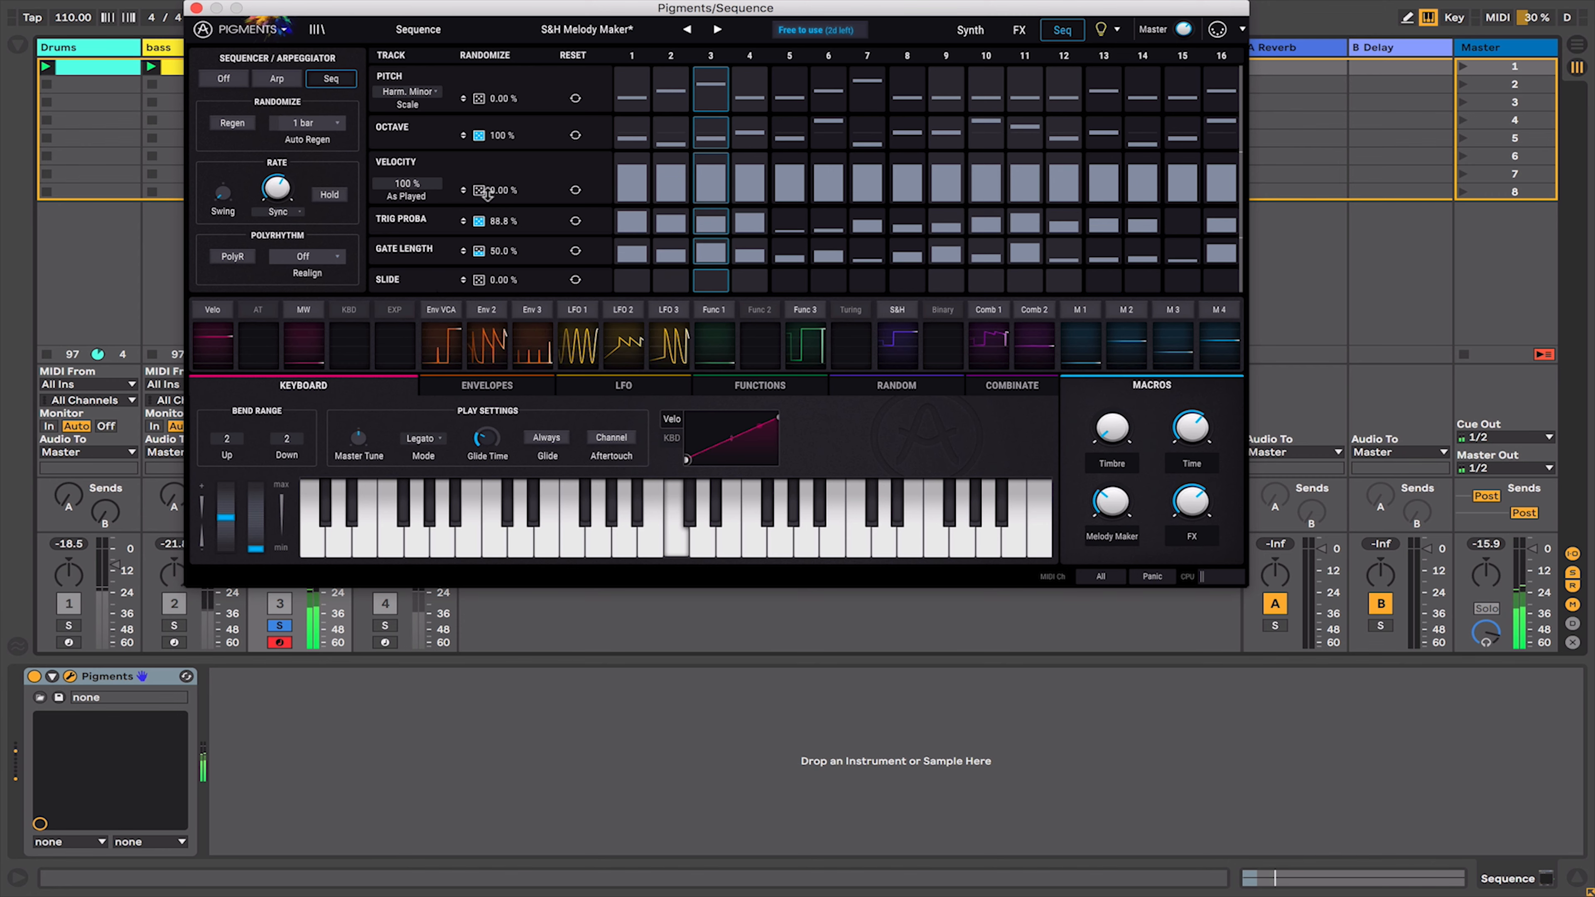
{"action": "left_click_drag", "start_coordinate": [491, 279], "coordinate": [489, 239]}
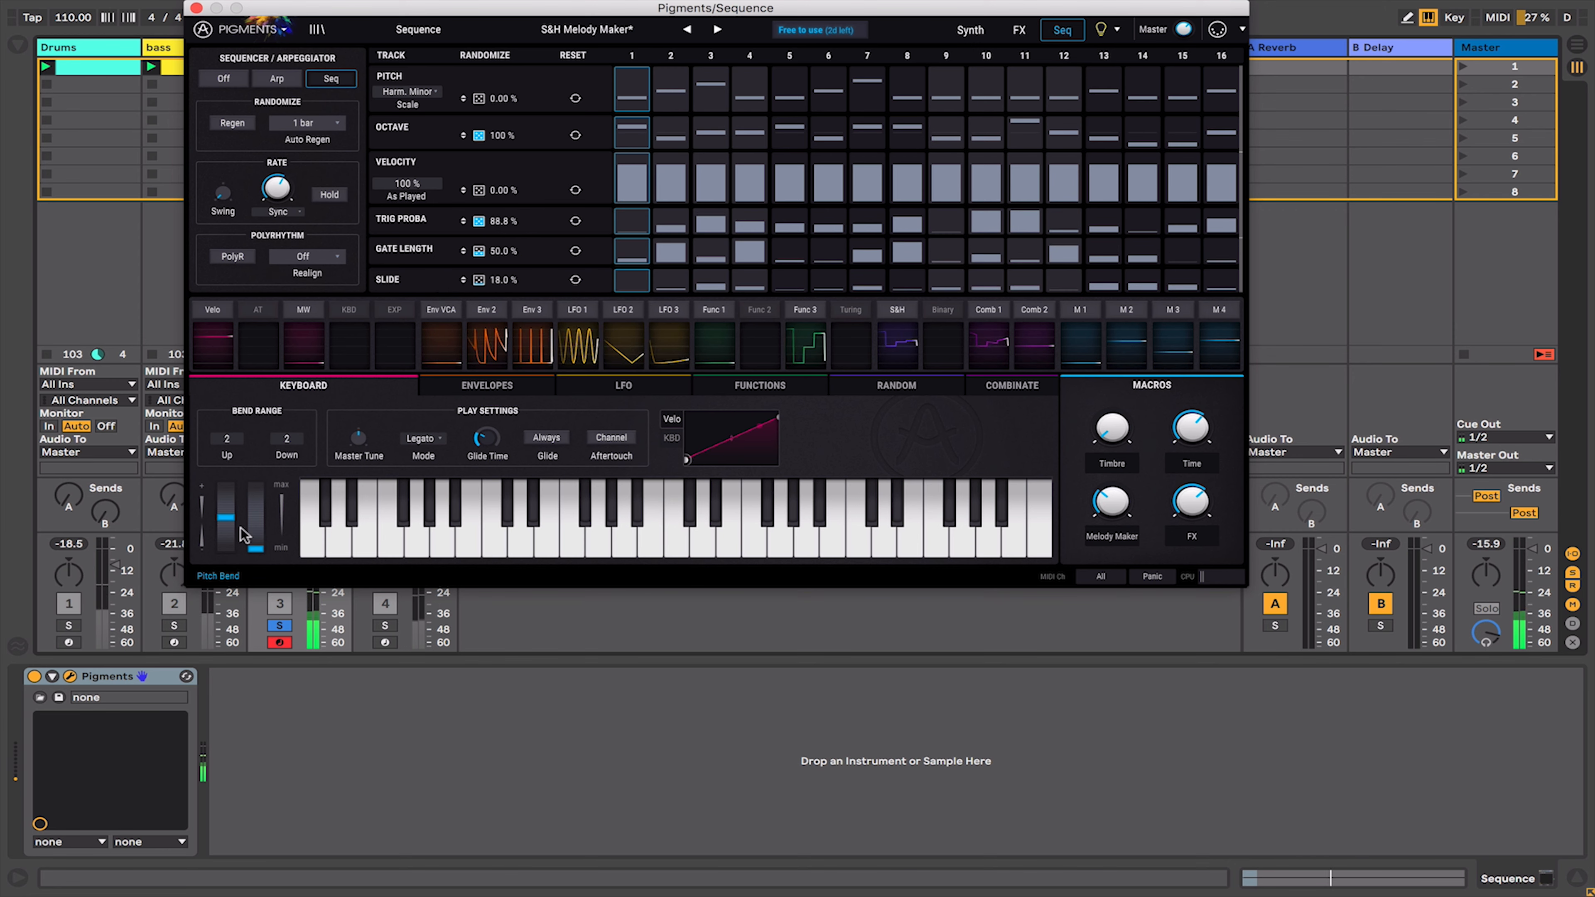
- Unsolo the Sequence track, move the plugin window aside, and solo and select the Drums track
{"action": "left_click", "coordinate": [279, 627]}
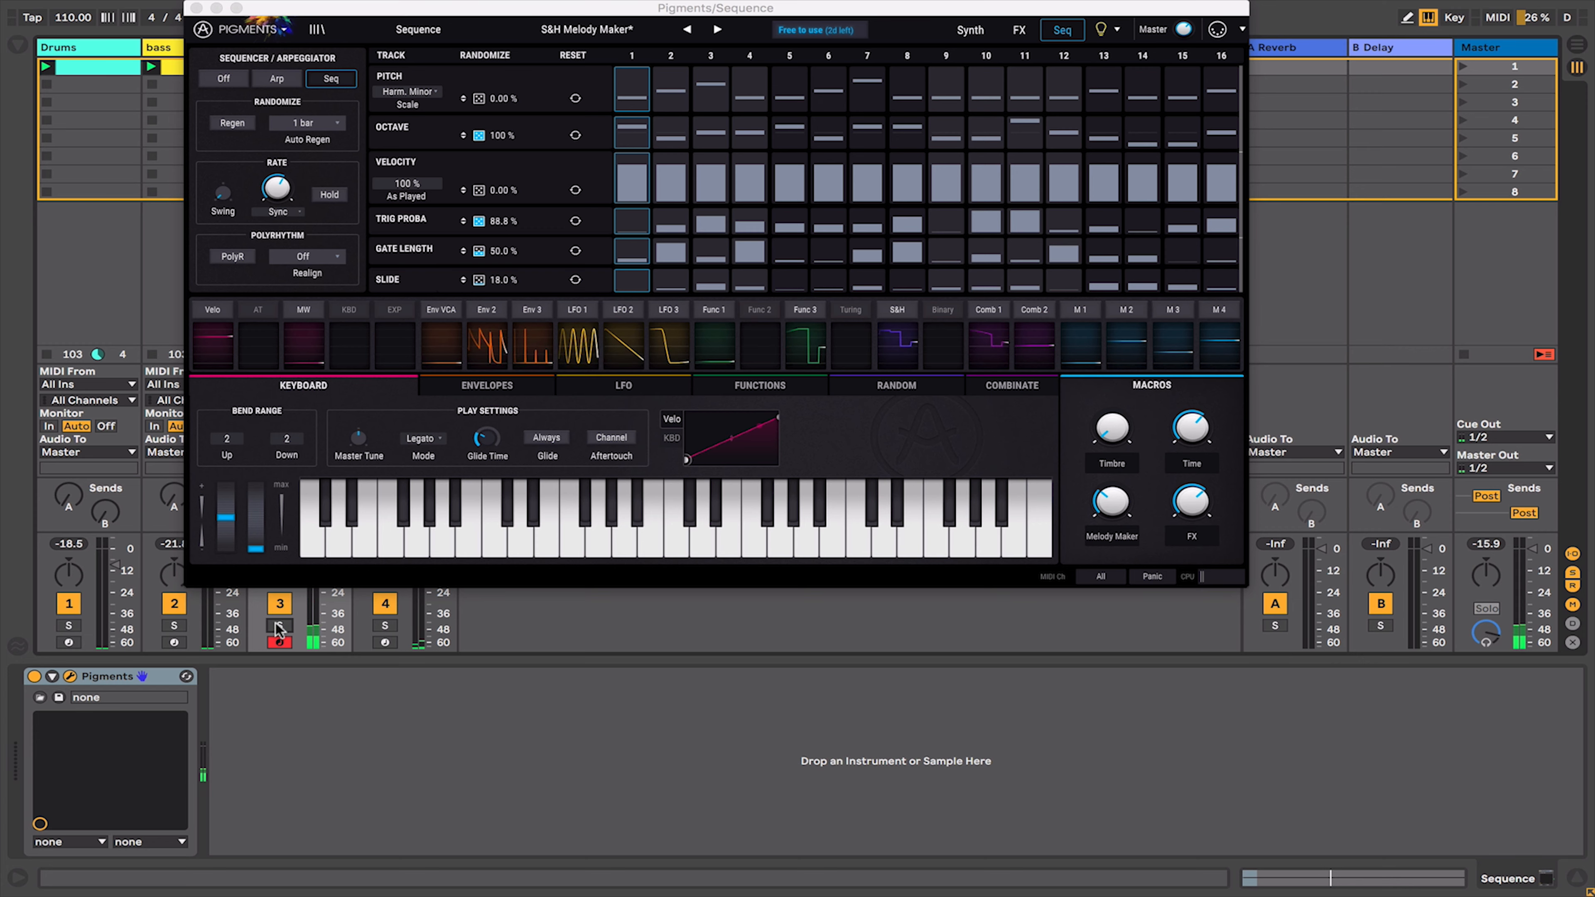
{"action": "left_click_drag", "start_coordinate": [261, 11], "coordinate": [607, 21]}
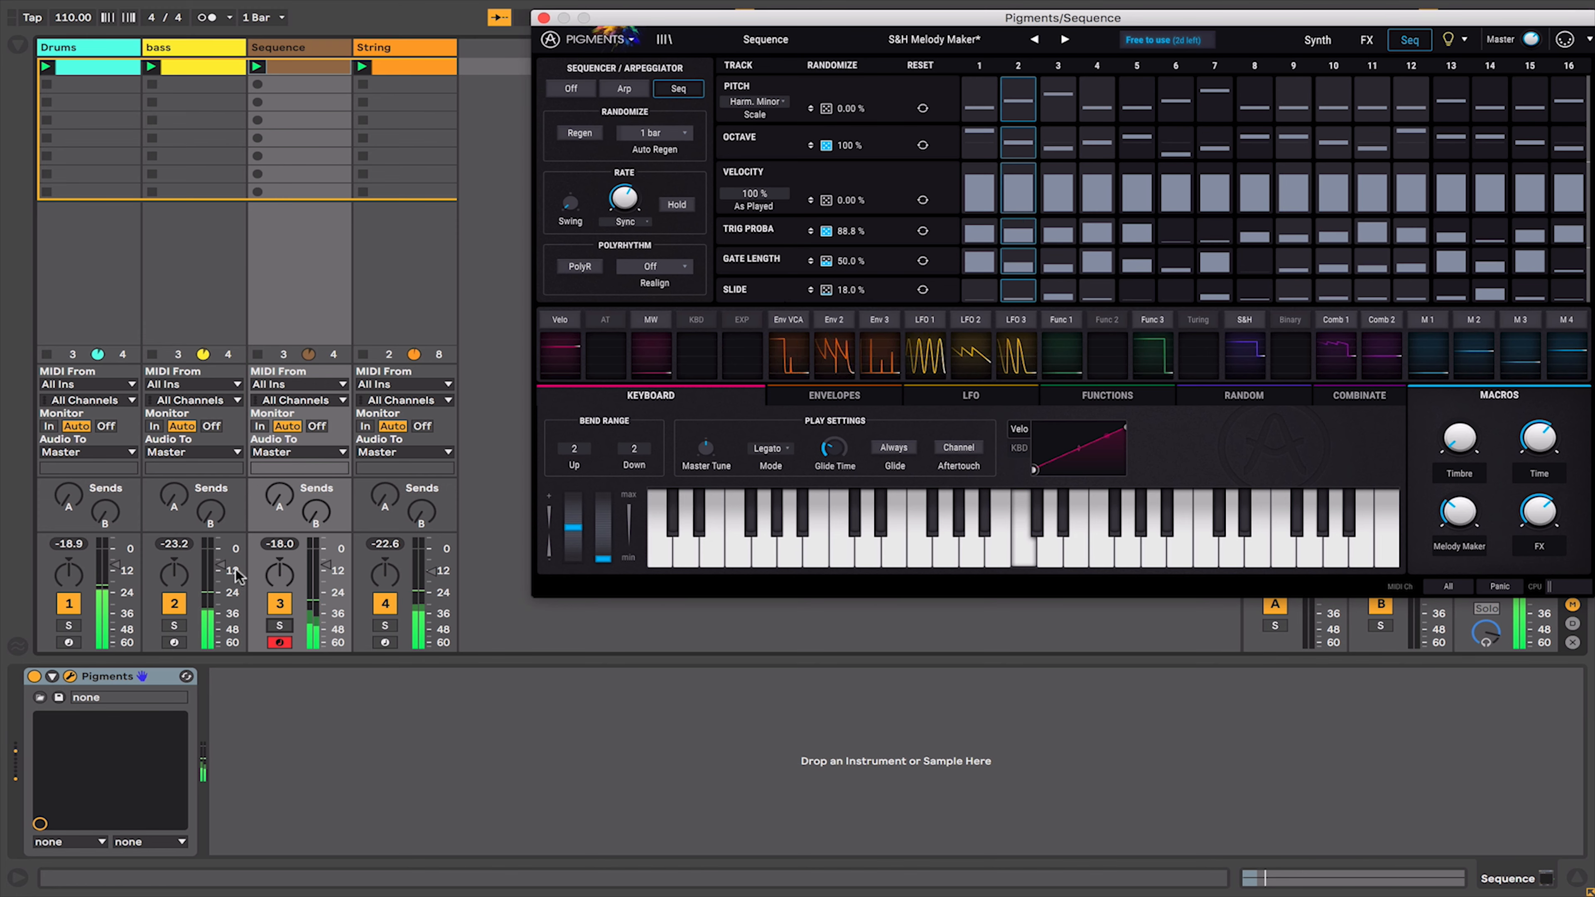
{"action": "left_click", "coordinate": [69, 626]}
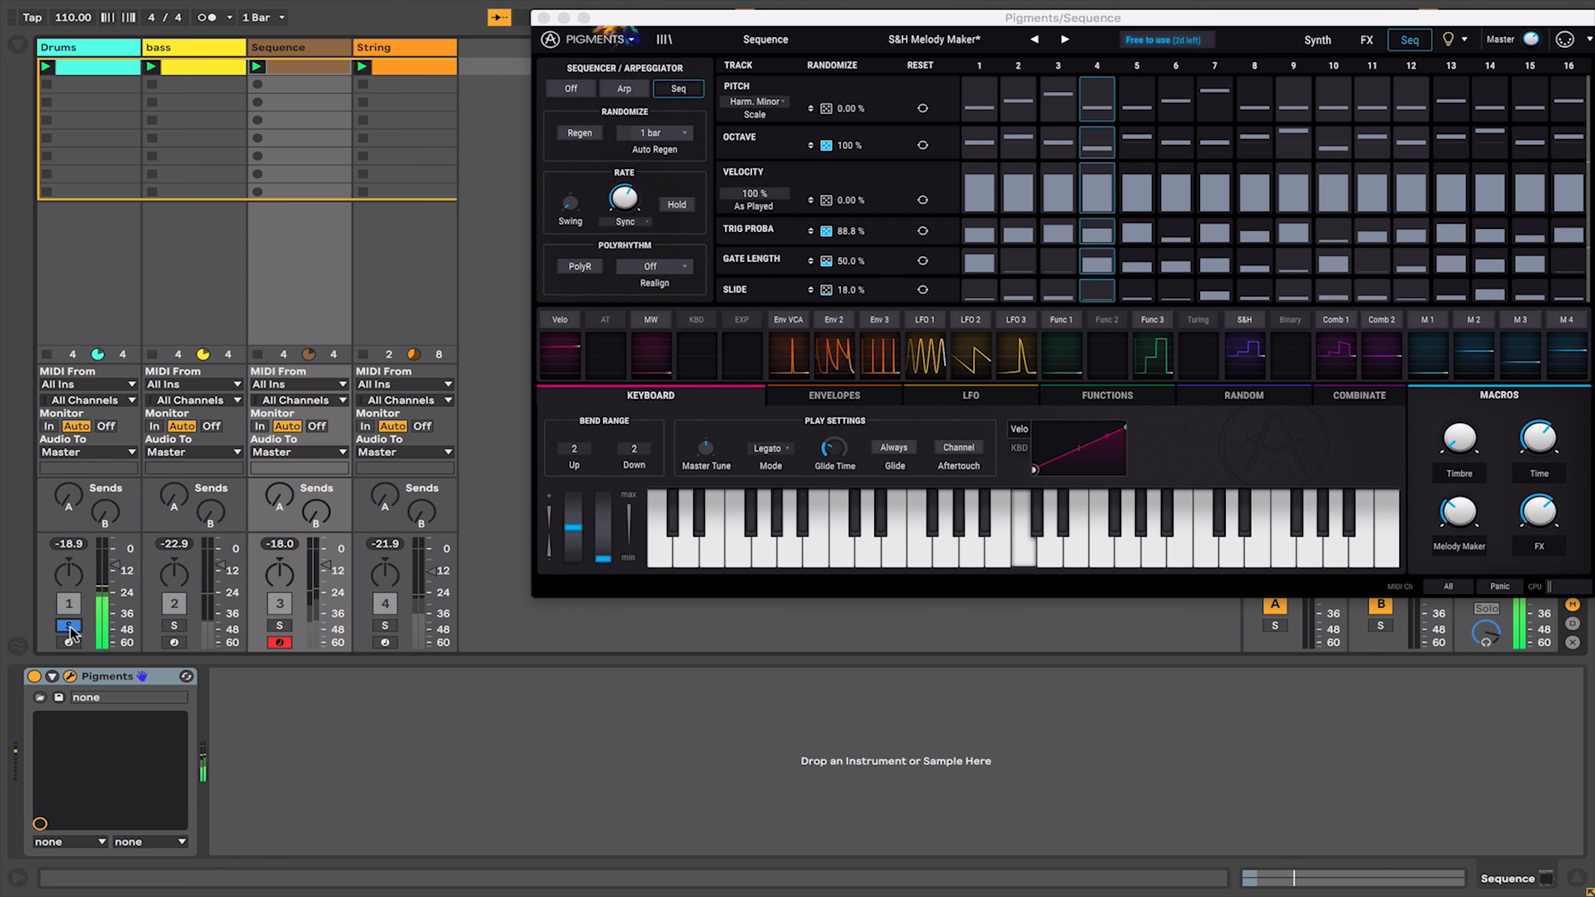
{"action": "left_click", "coordinate": [90, 50]}
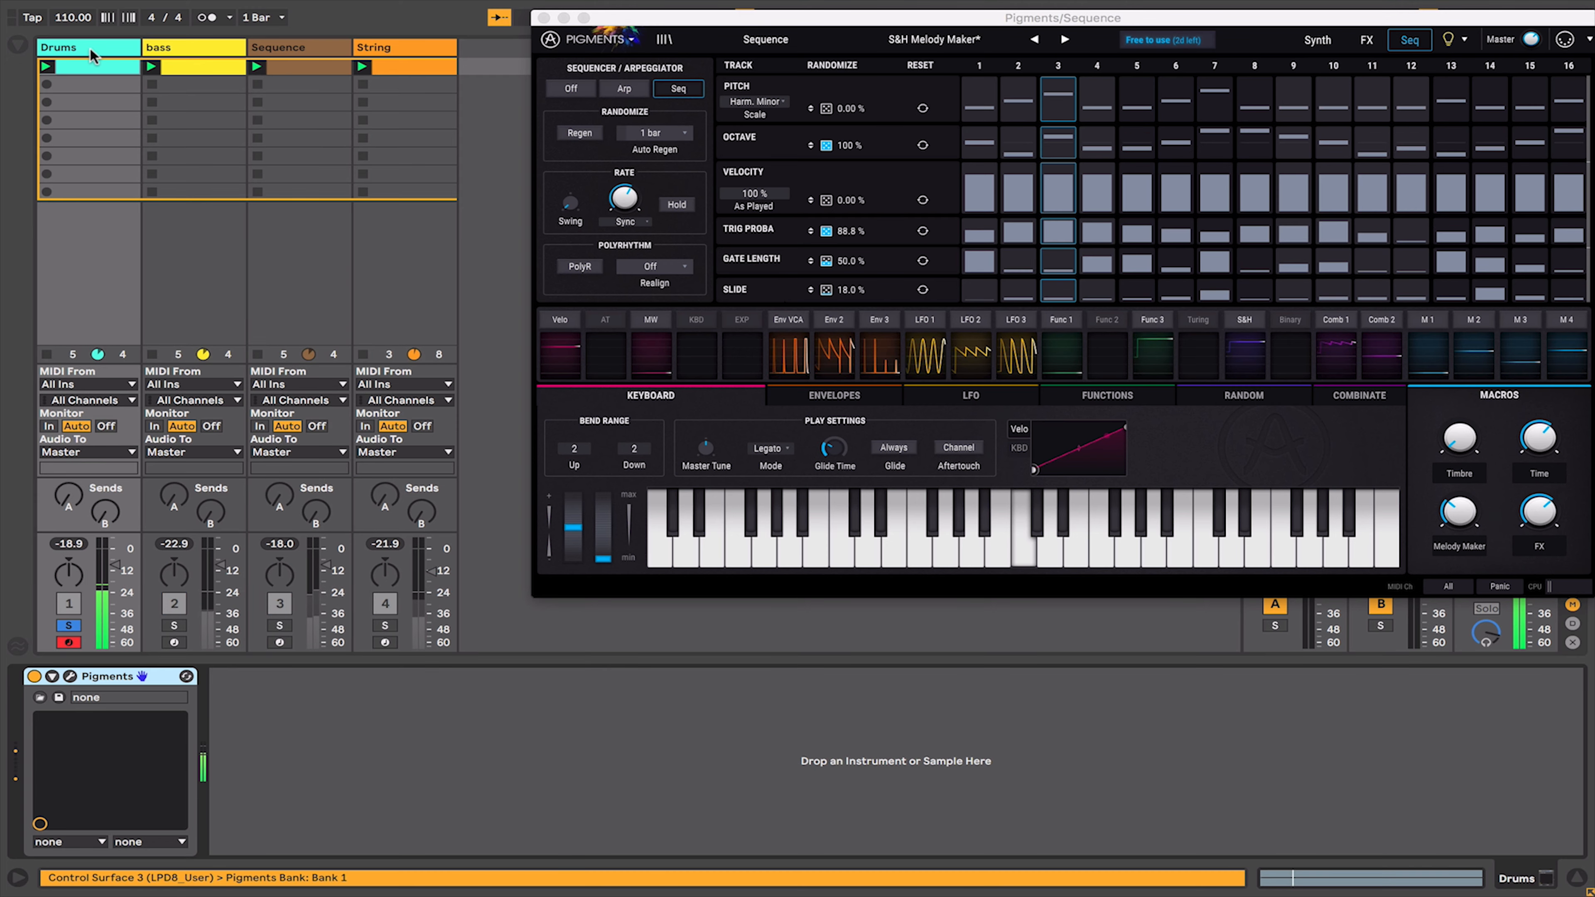
- Open the Drums track's Pigments instance and browse its engines, effects and sequencer pages
{"action": "left_click", "coordinate": [69, 676]}
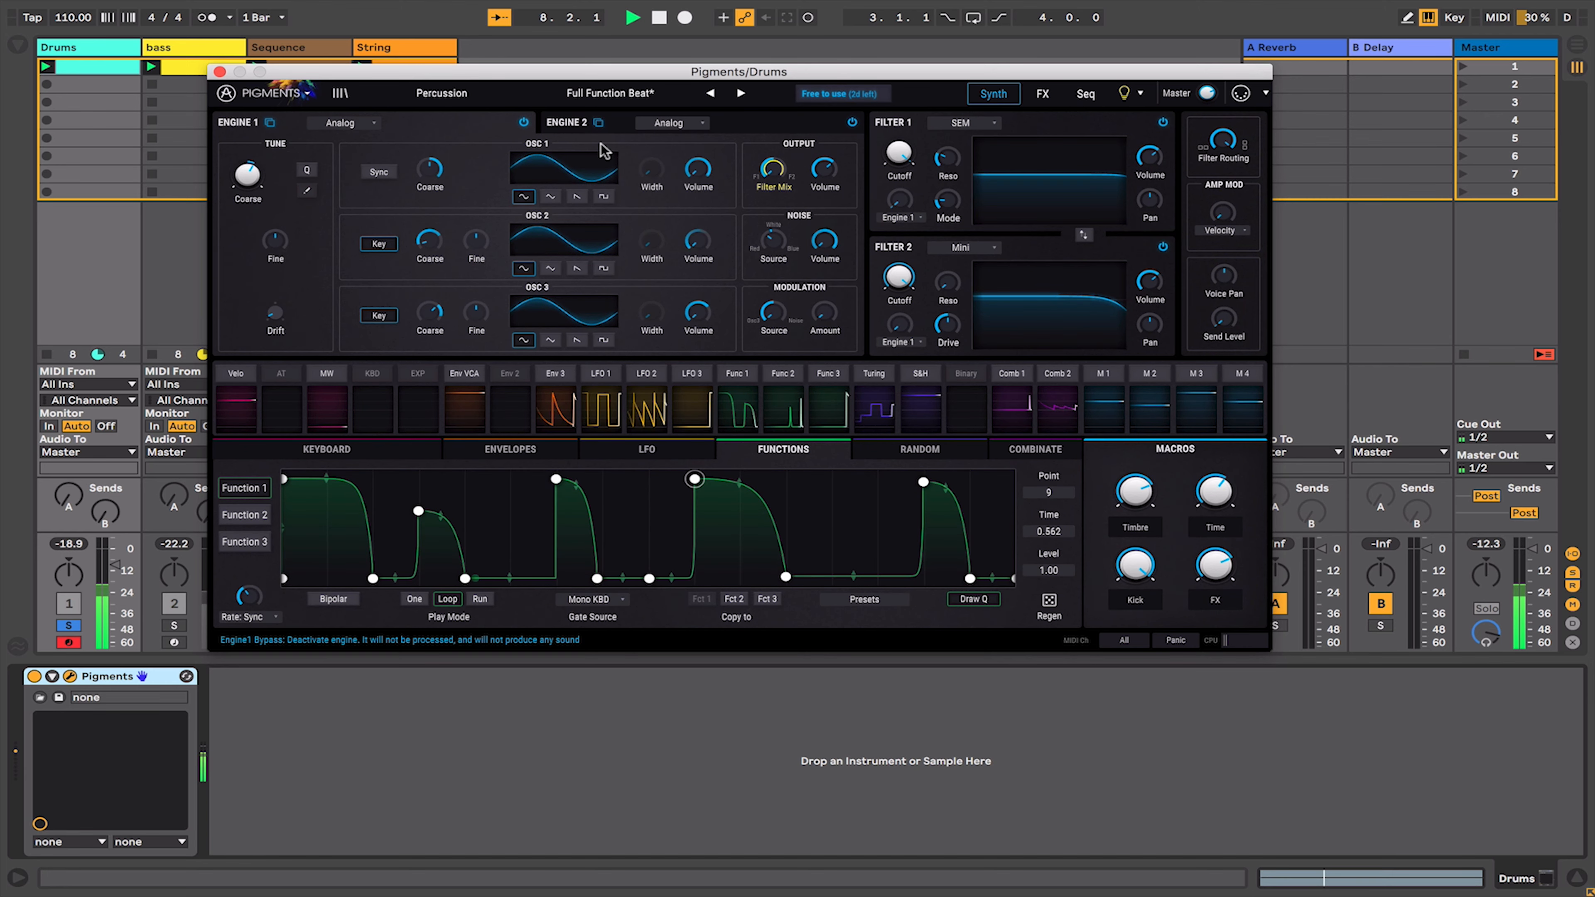
{"action": "left_click", "coordinate": [579, 125]}
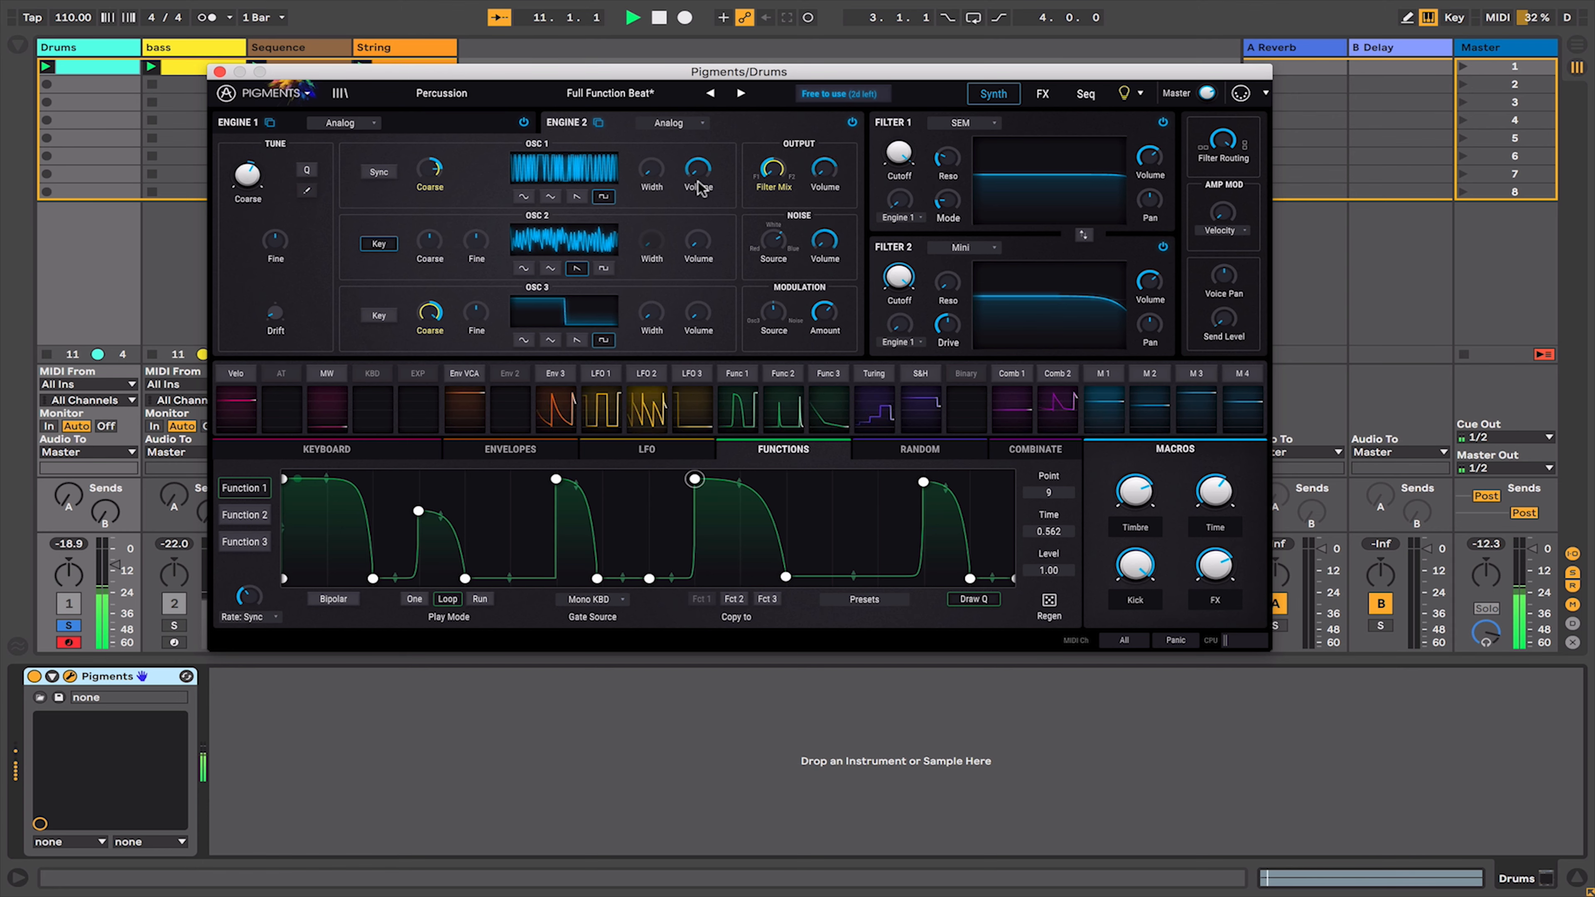
{"action": "left_click", "coordinate": [417, 119]}
{"action": "left_click", "coordinate": [570, 123]}
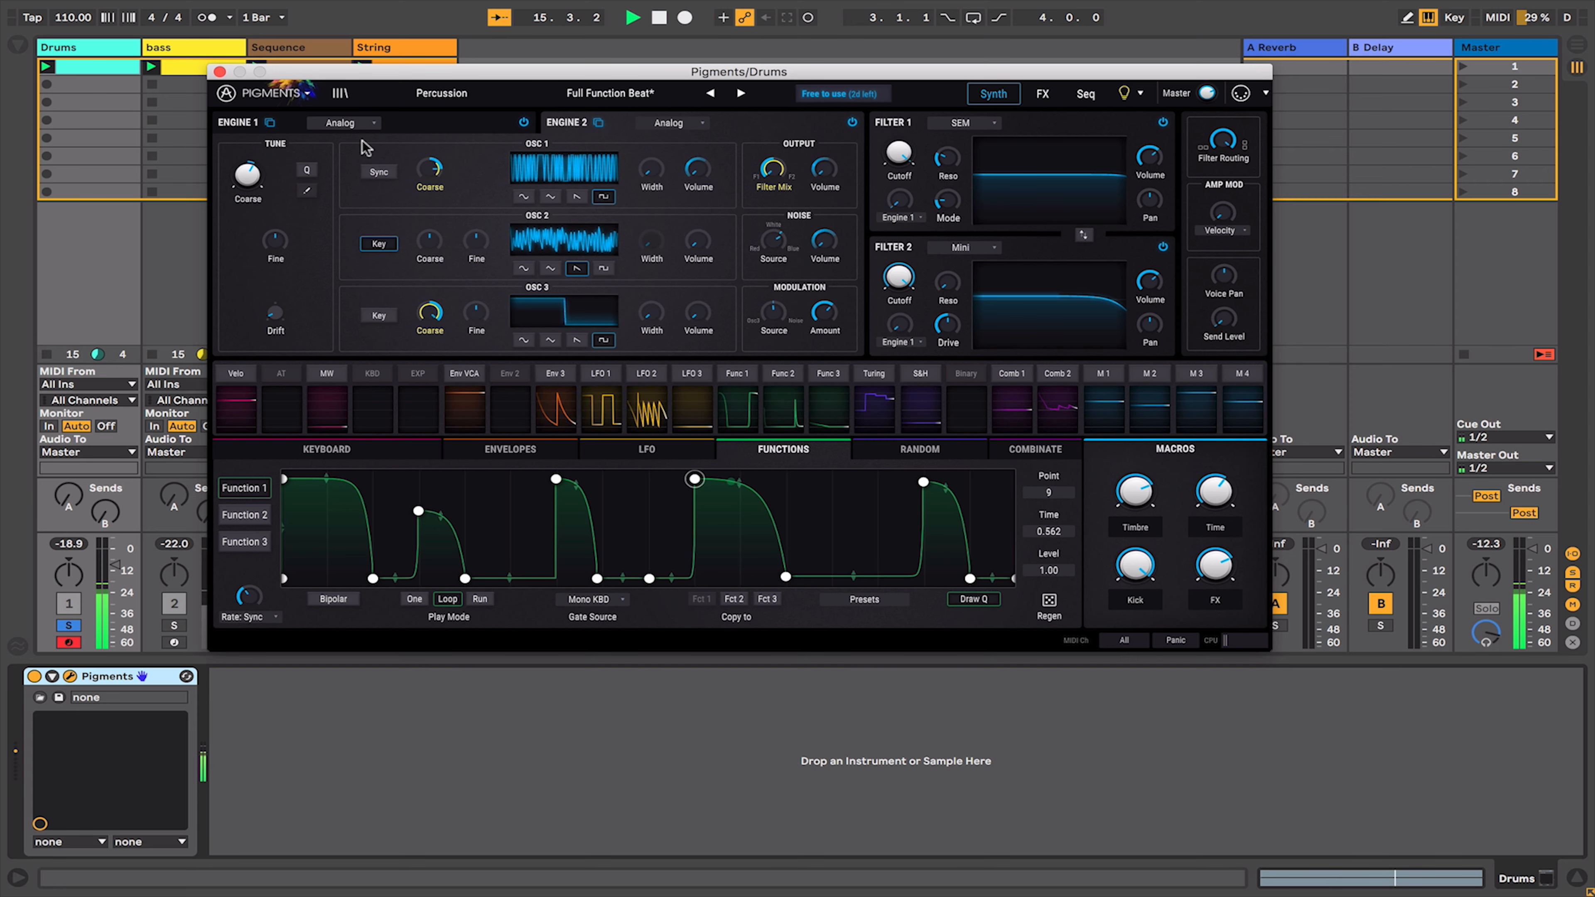
{"action": "left_click", "coordinate": [1043, 95]}
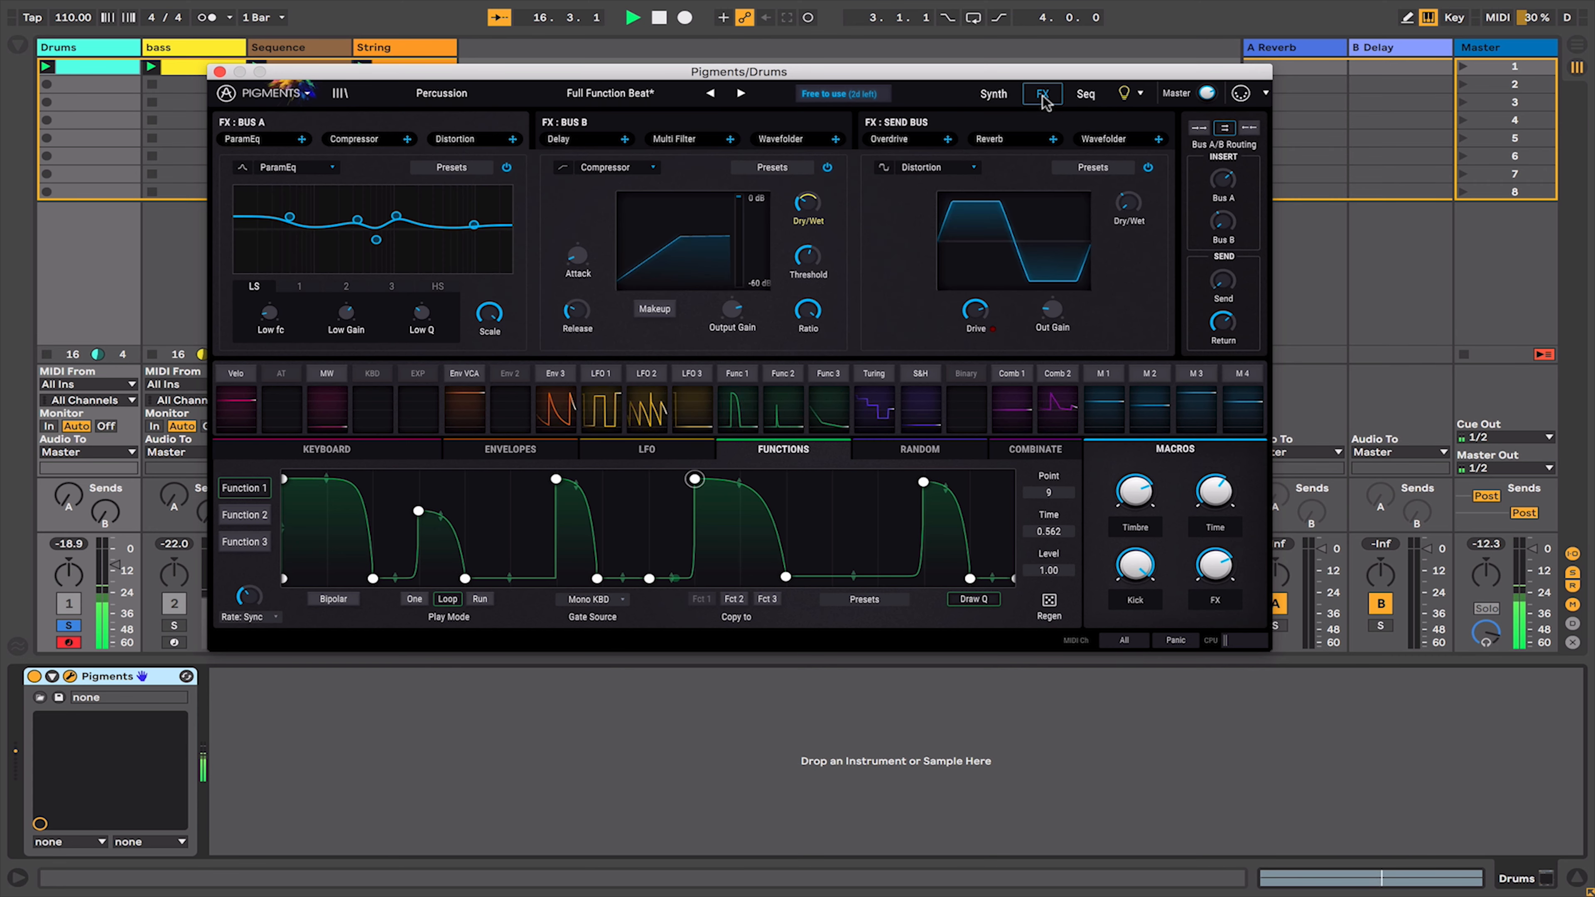
{"action": "left_click", "coordinate": [1086, 95]}
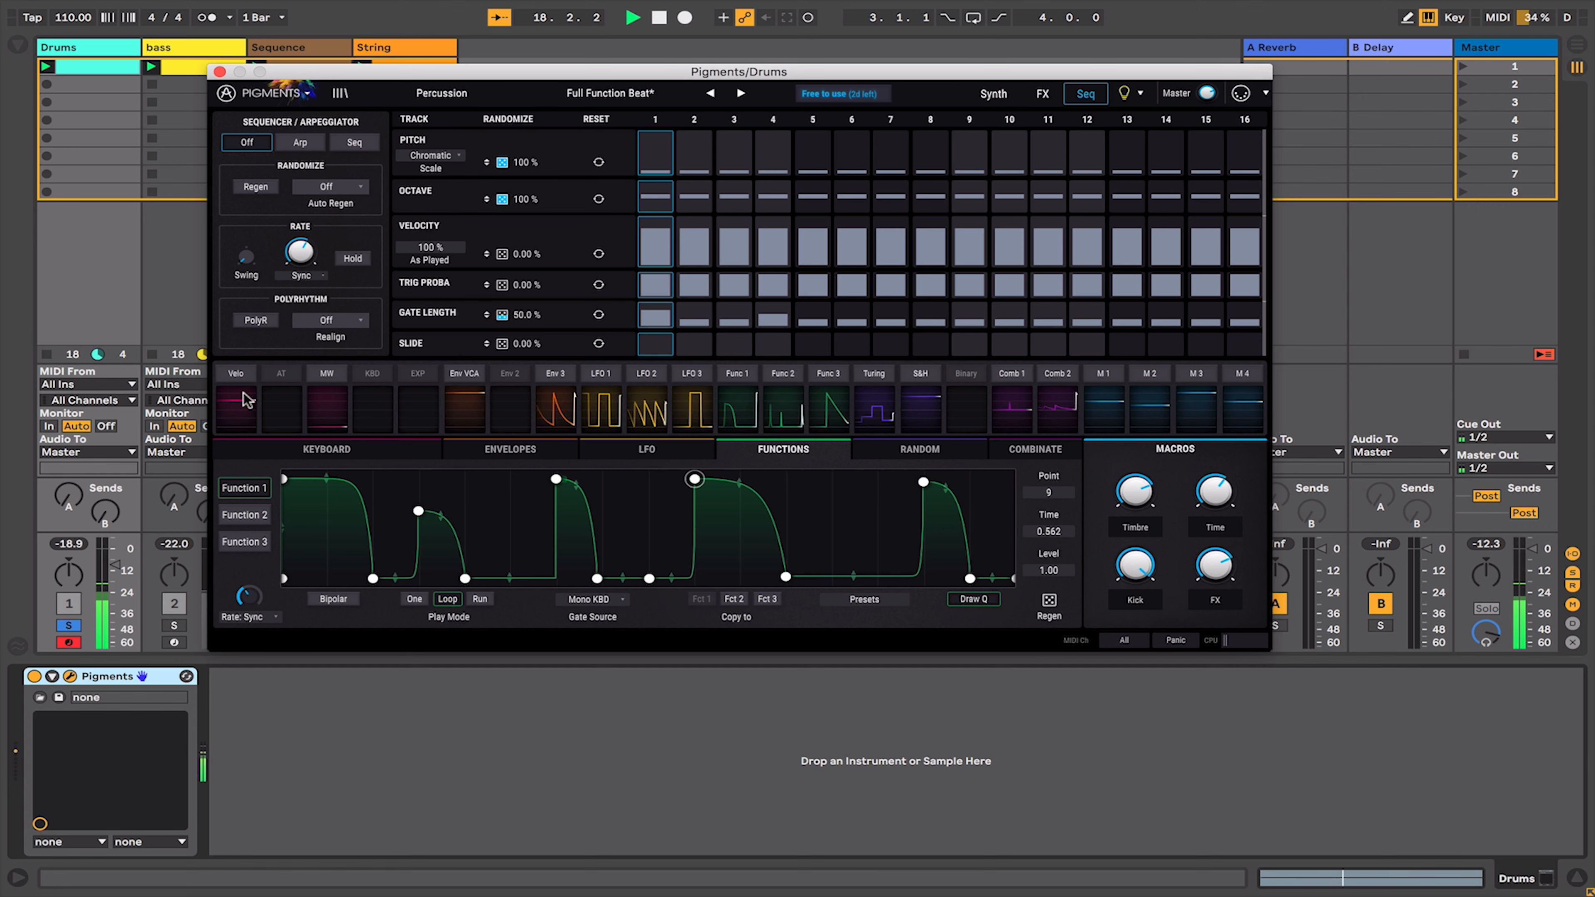
- Solo the bass, Sequence and String tracks in turn and select the String track
{"action": "left_click", "coordinate": [175, 626]}
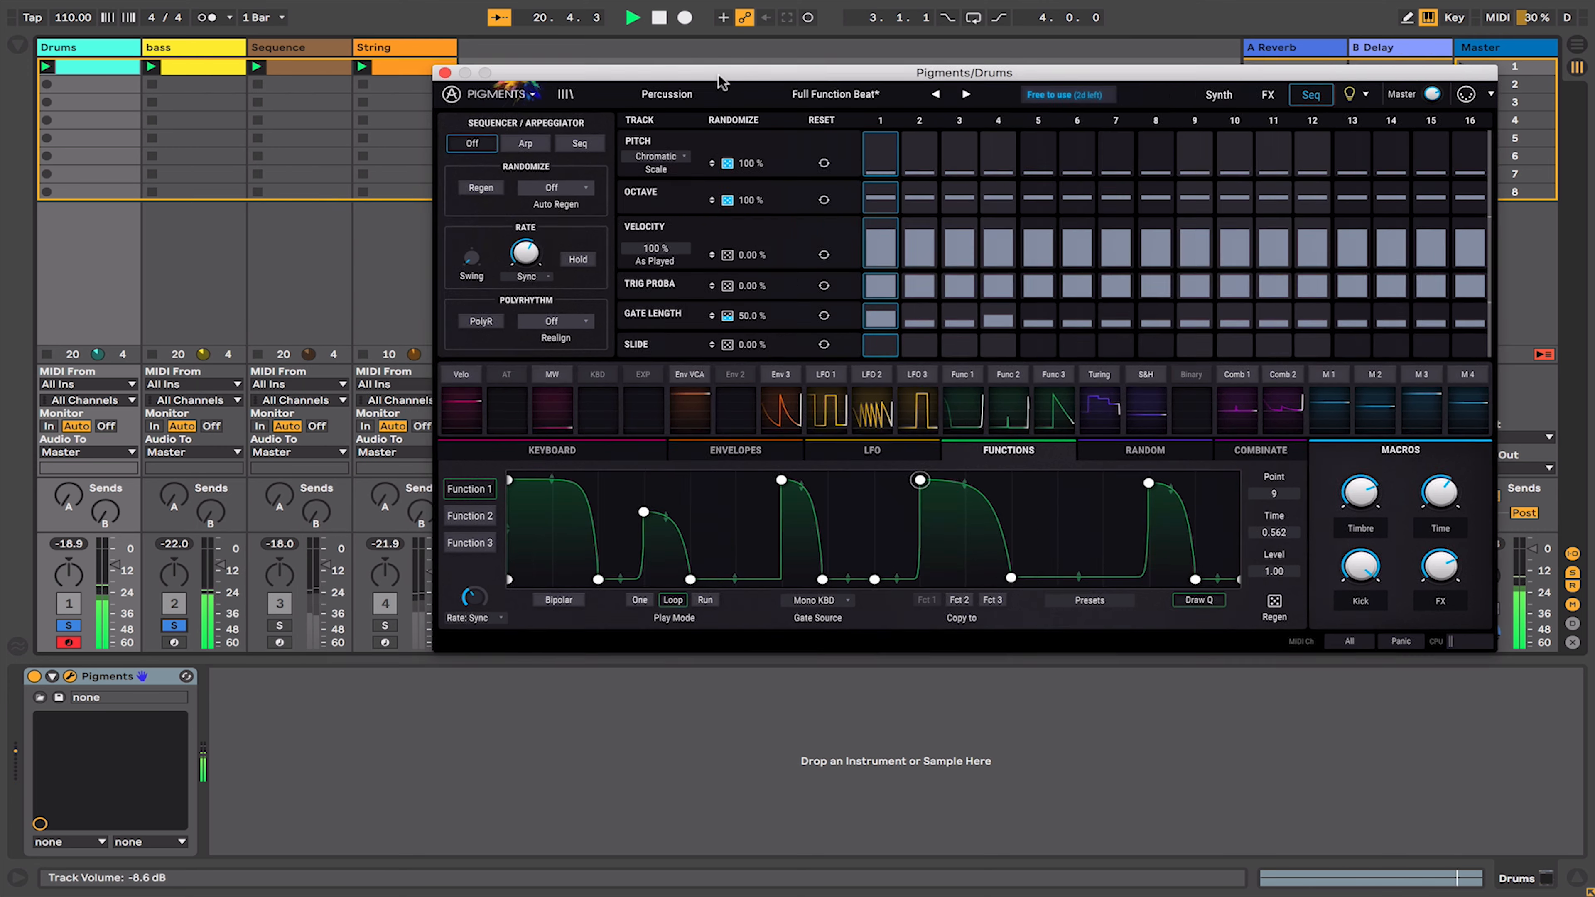
{"action": "left_click_drag", "start_coordinate": [291, 76], "coordinate": [866, 80]}
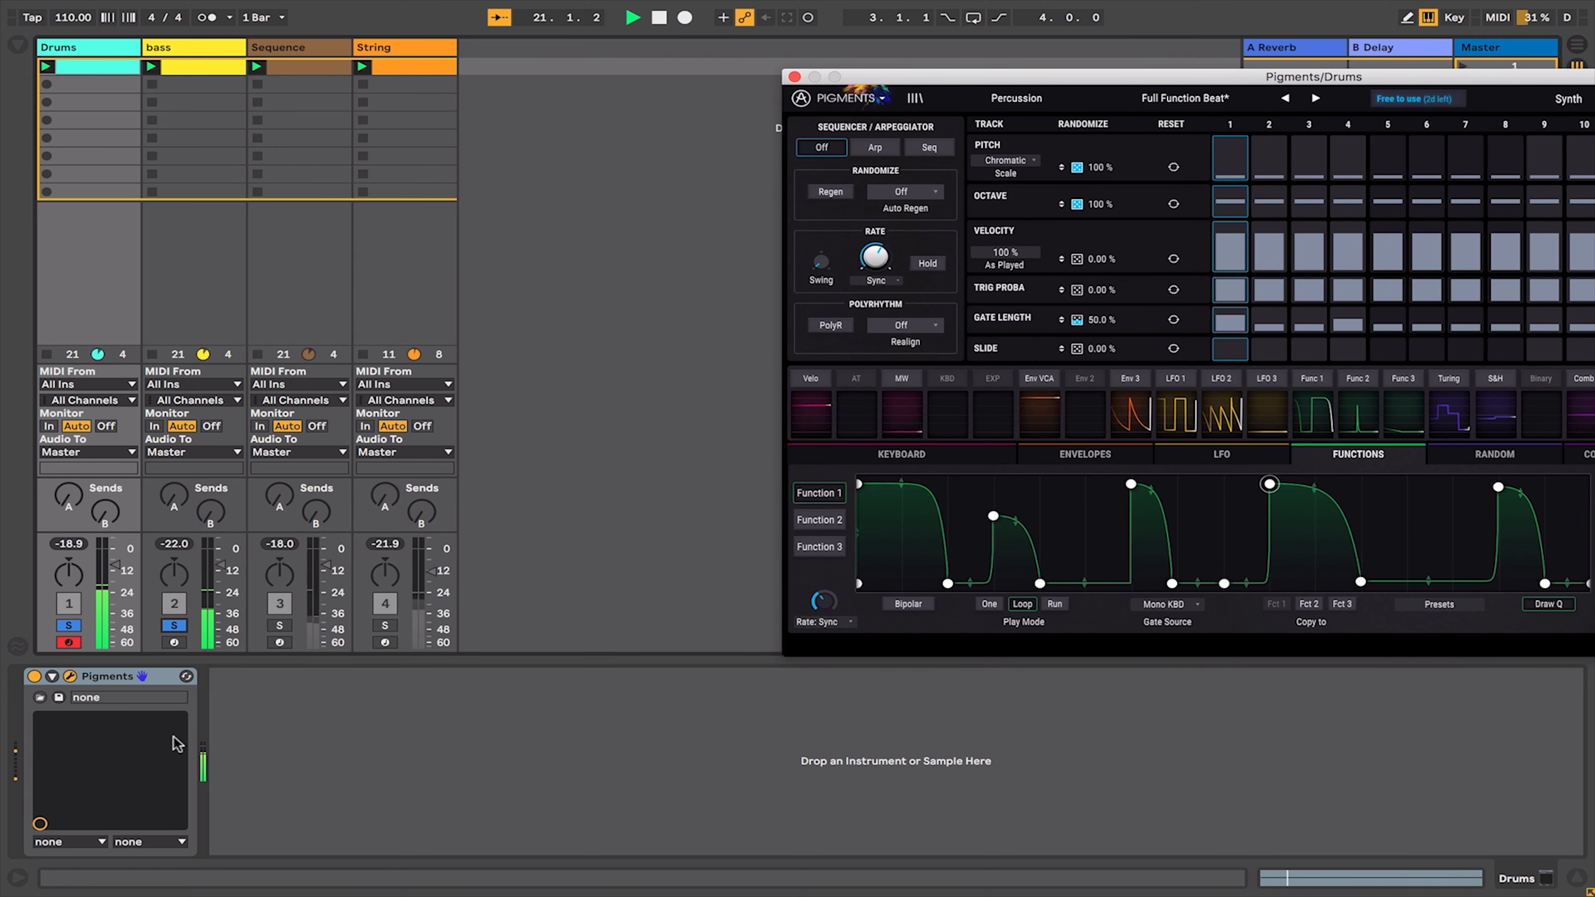
{"action": "left_click", "coordinate": [280, 626]}
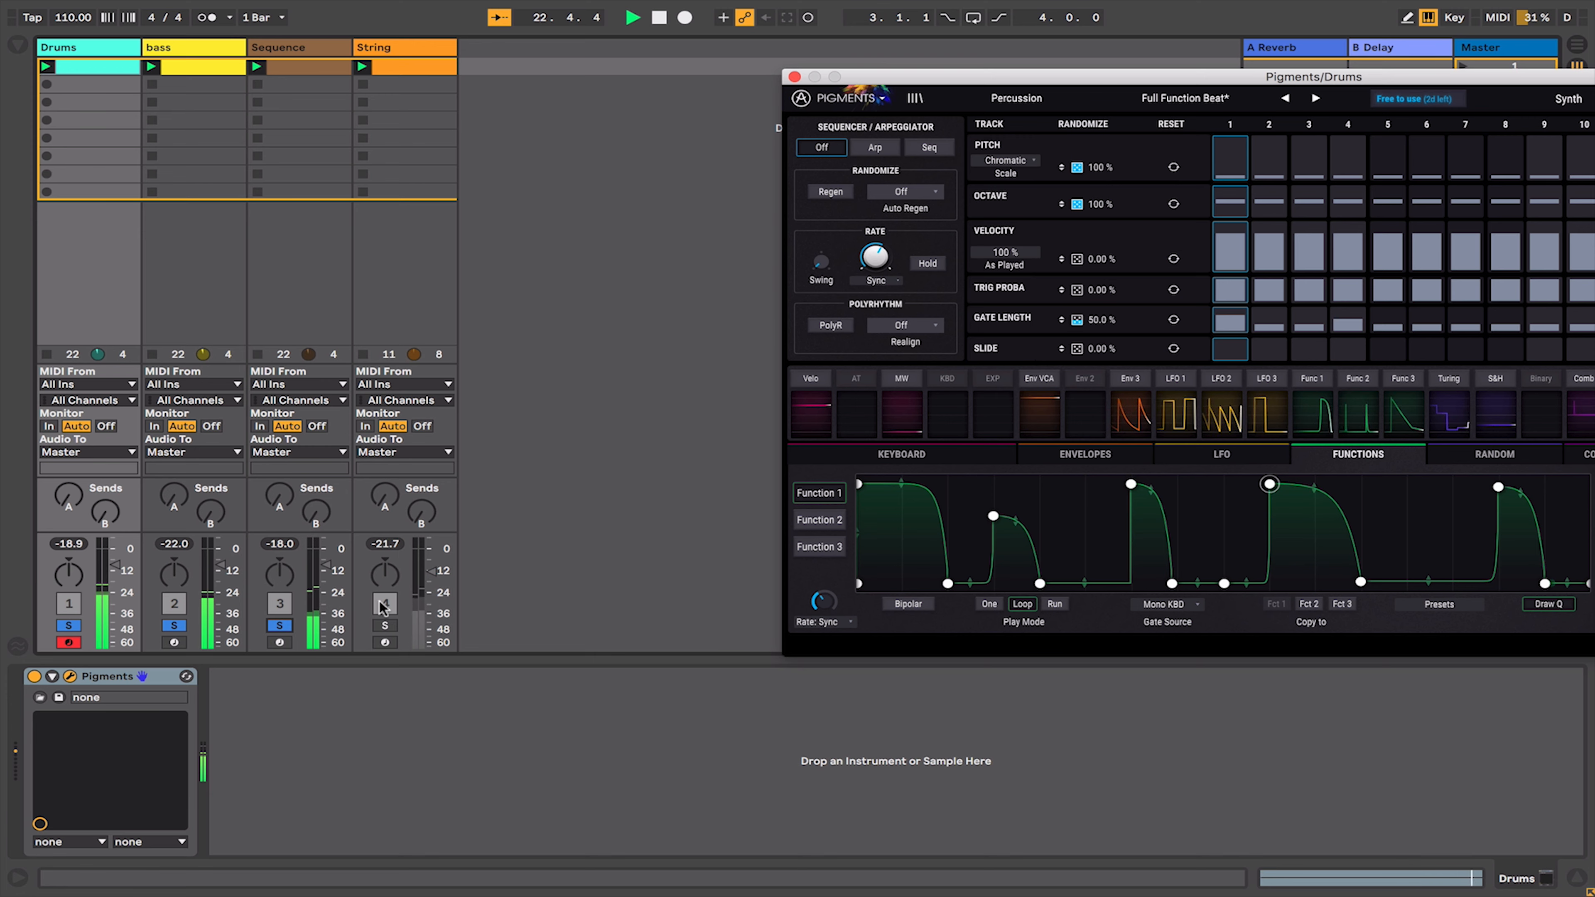
{"action": "left_click", "coordinate": [385, 626]}
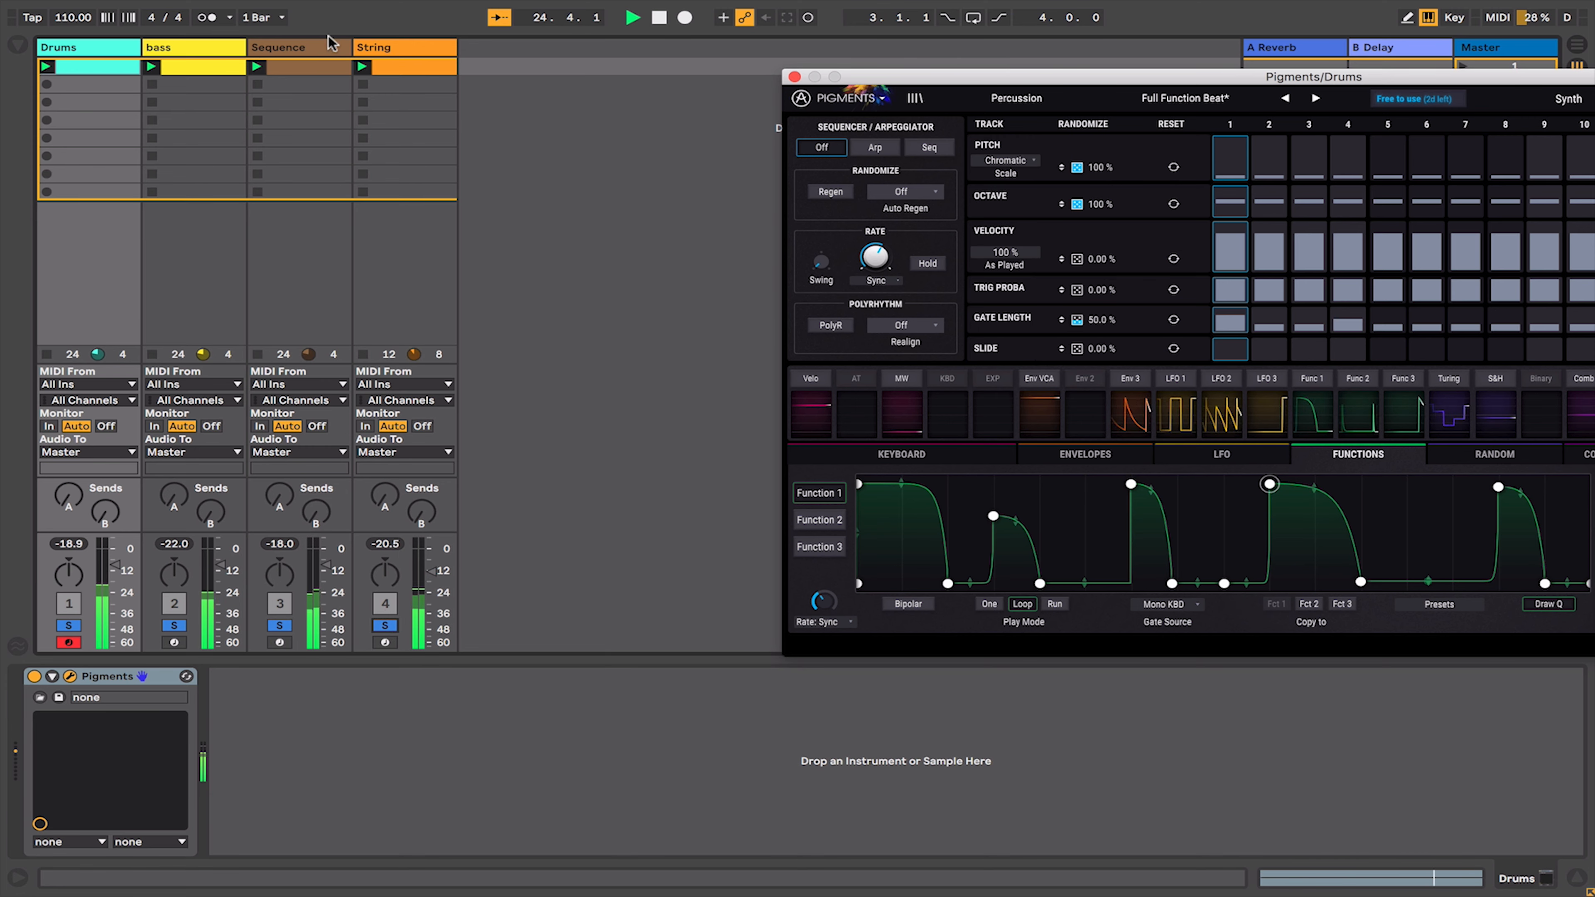
{"action": "left_click", "coordinate": [388, 49]}
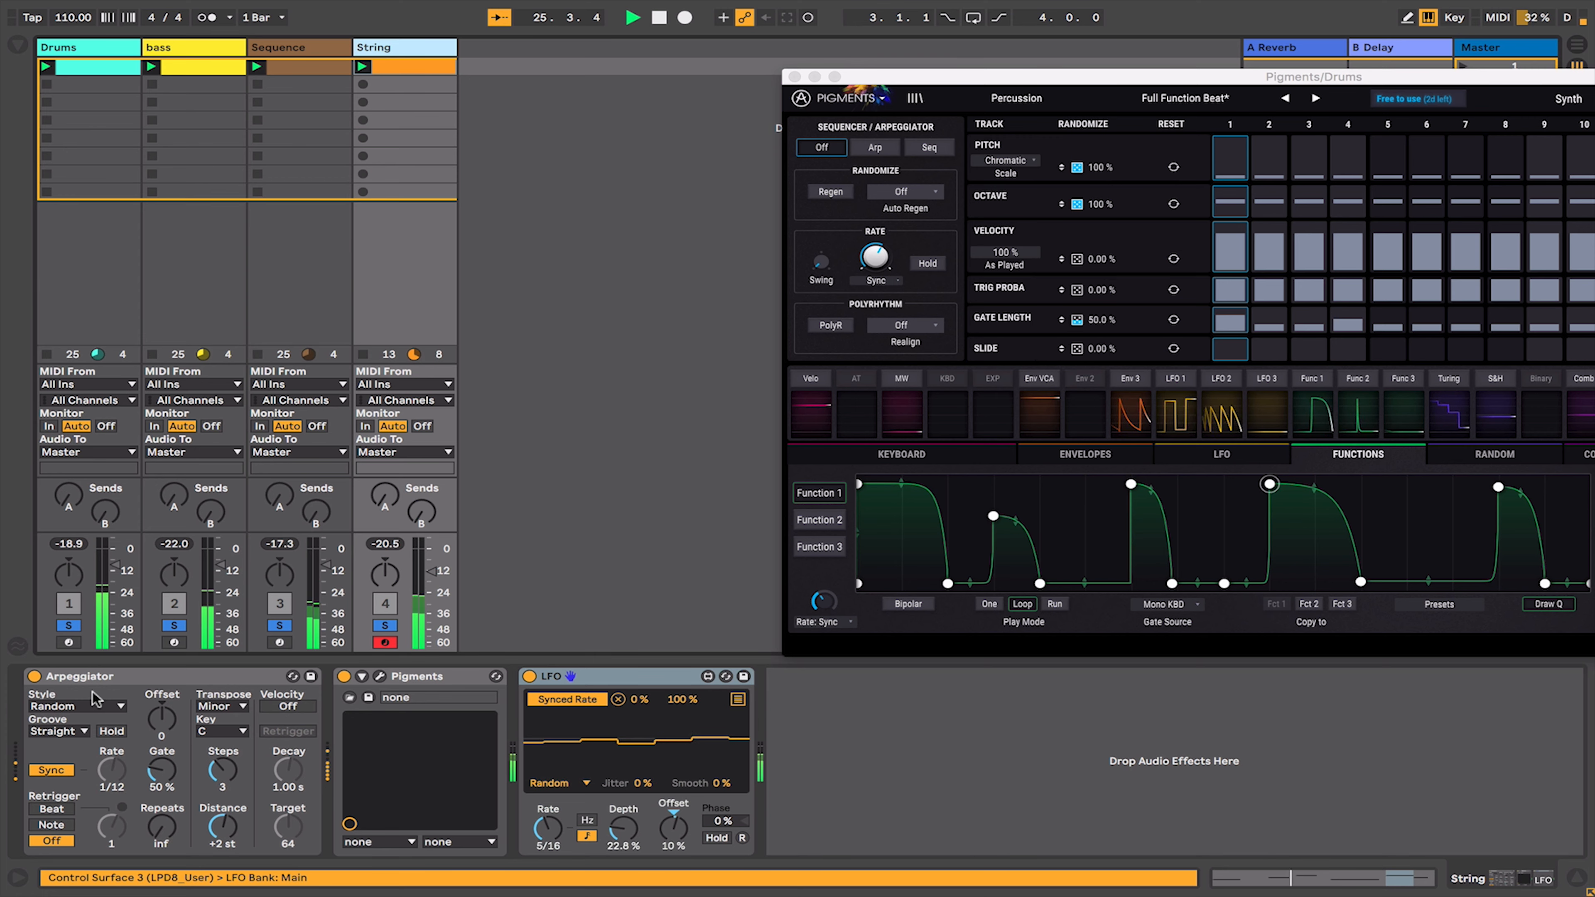
- Open the String track's Pigments instance and browse its effects, sequencer and synth pages
{"action": "left_click", "coordinate": [379, 675]}
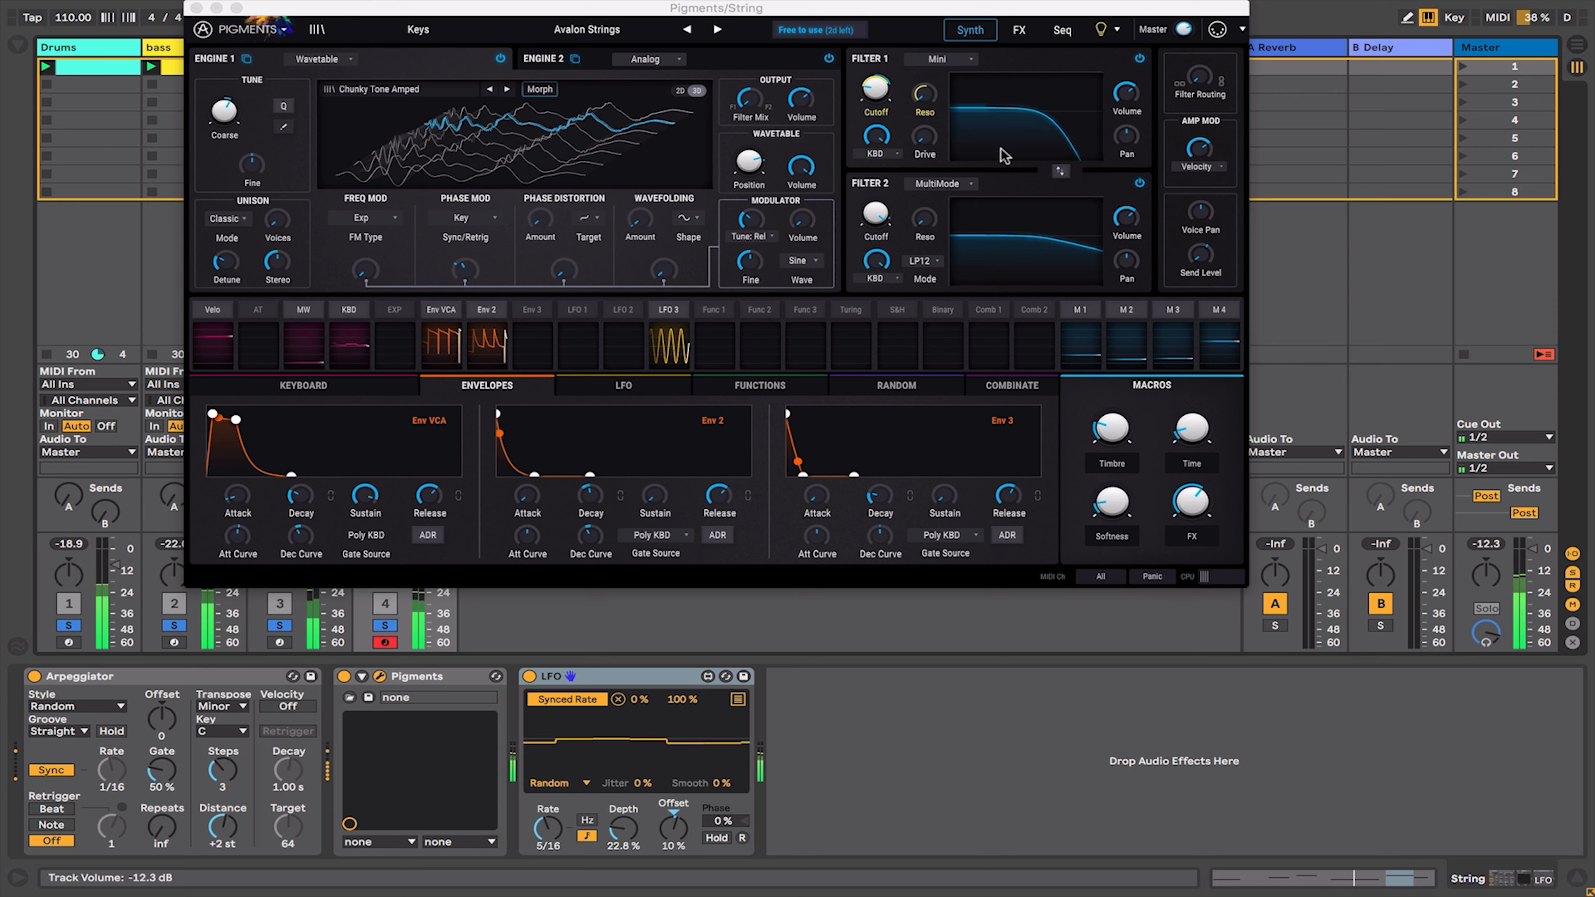
{"action": "left_click", "coordinate": [1020, 32]}
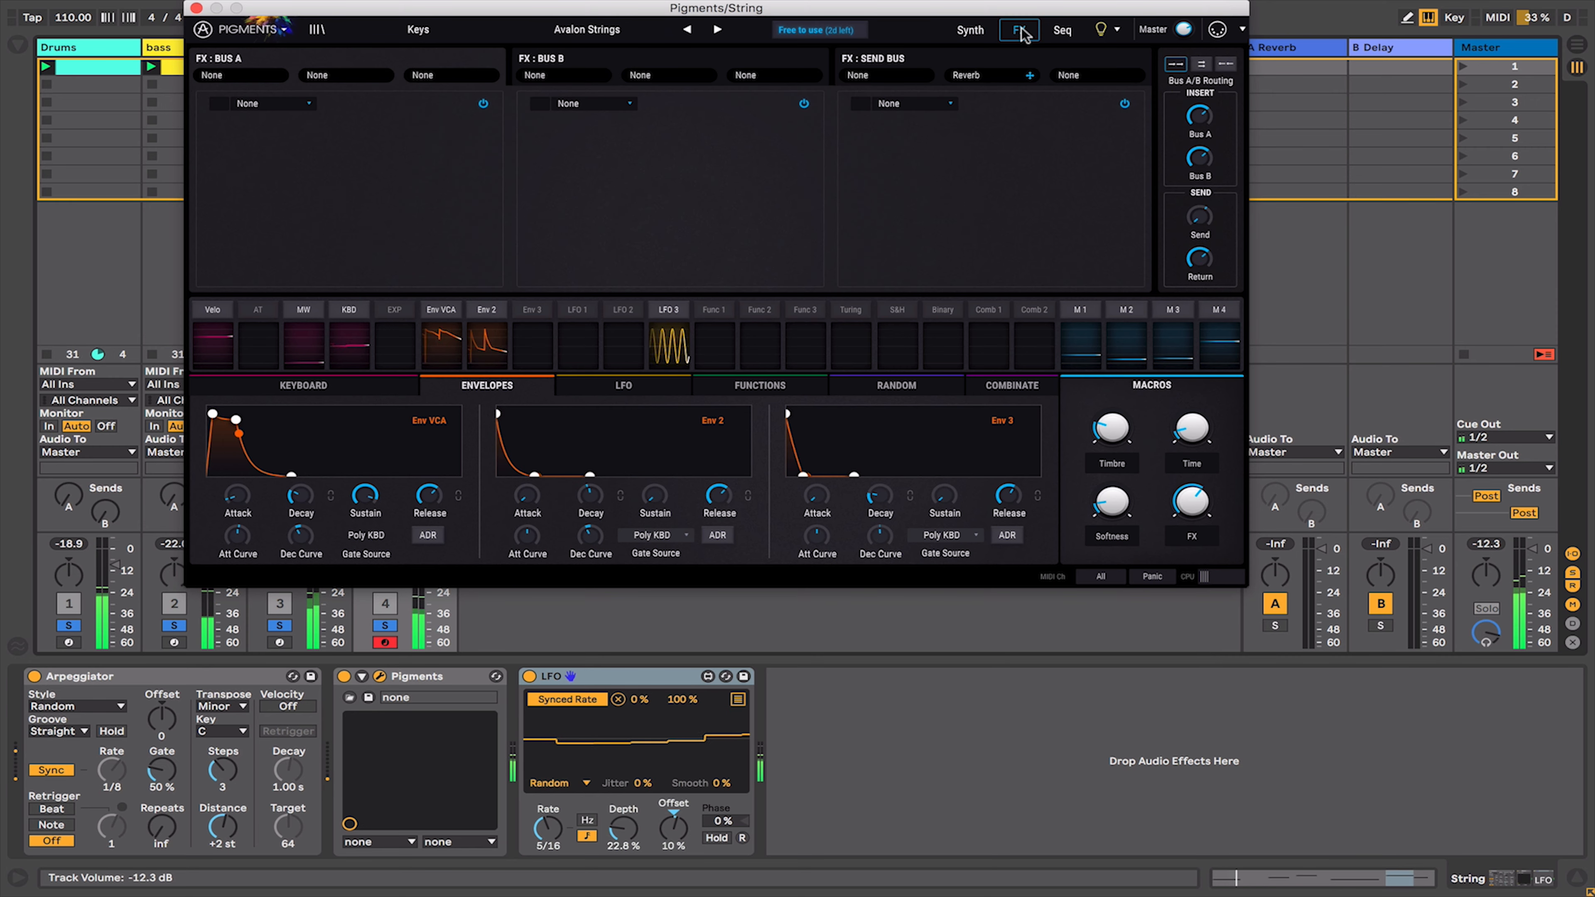
{"action": "left_click", "coordinate": [1062, 31]}
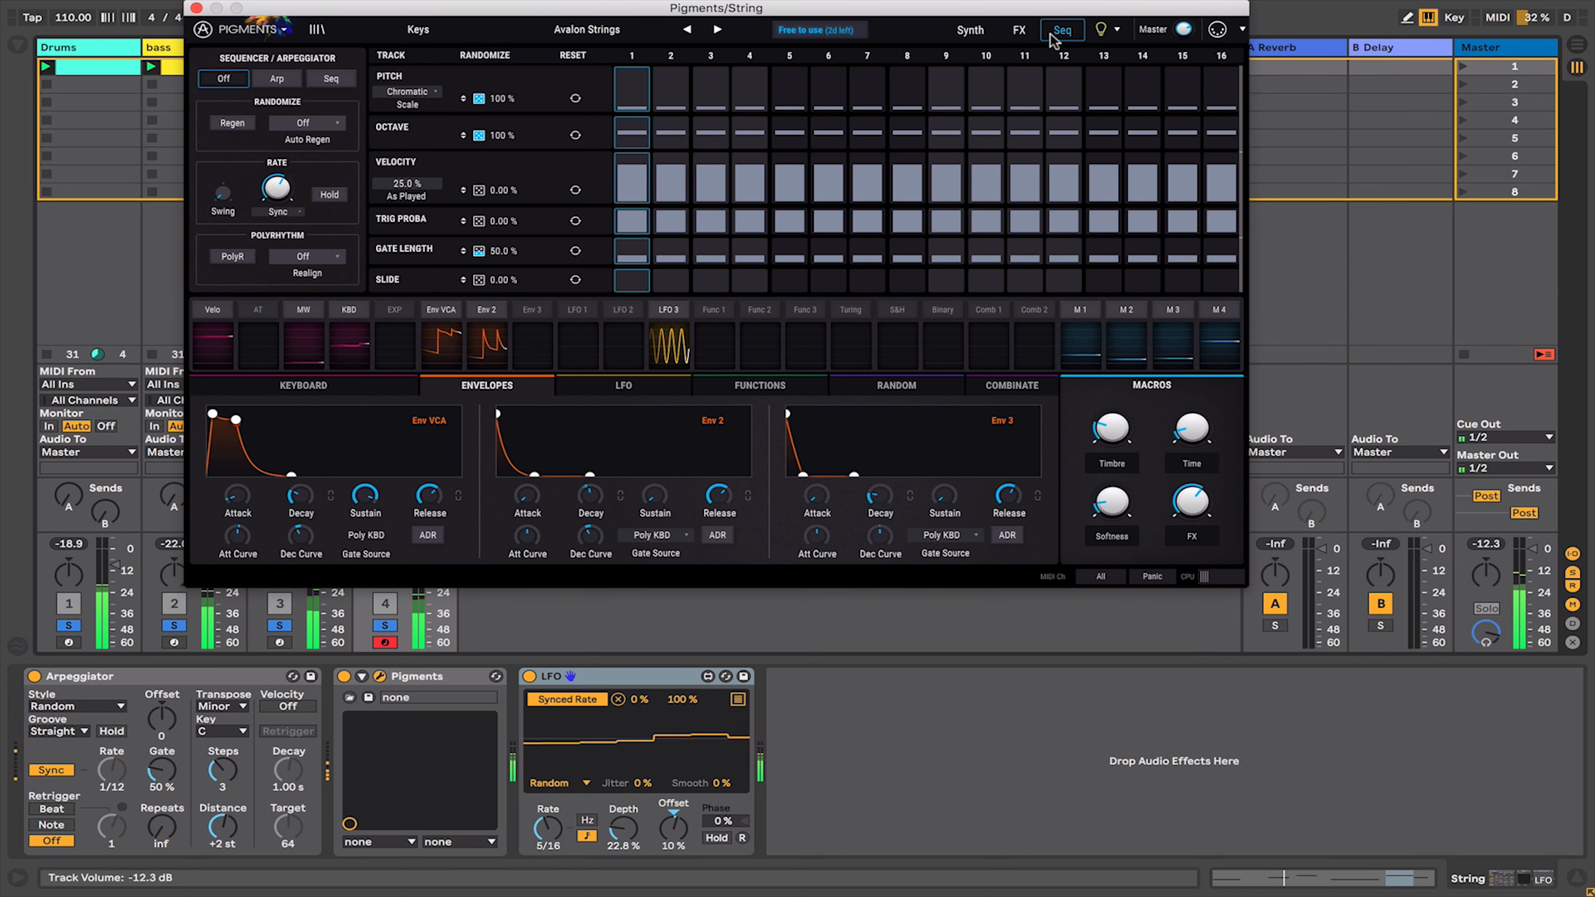
{"action": "left_click", "coordinate": [990, 37]}
- Route LFO 1 to the wavetable Position knob with a modulation amount of 0.45
{"action": "mouse_move", "coordinate": [749, 160]}
{"action": "left_mouse_down"}
{"action": "mouse_move", "coordinate": [748, 181]}
{"action": "mouse_move", "coordinate": [747, 158]}
{"action": "left_mouse_up"}
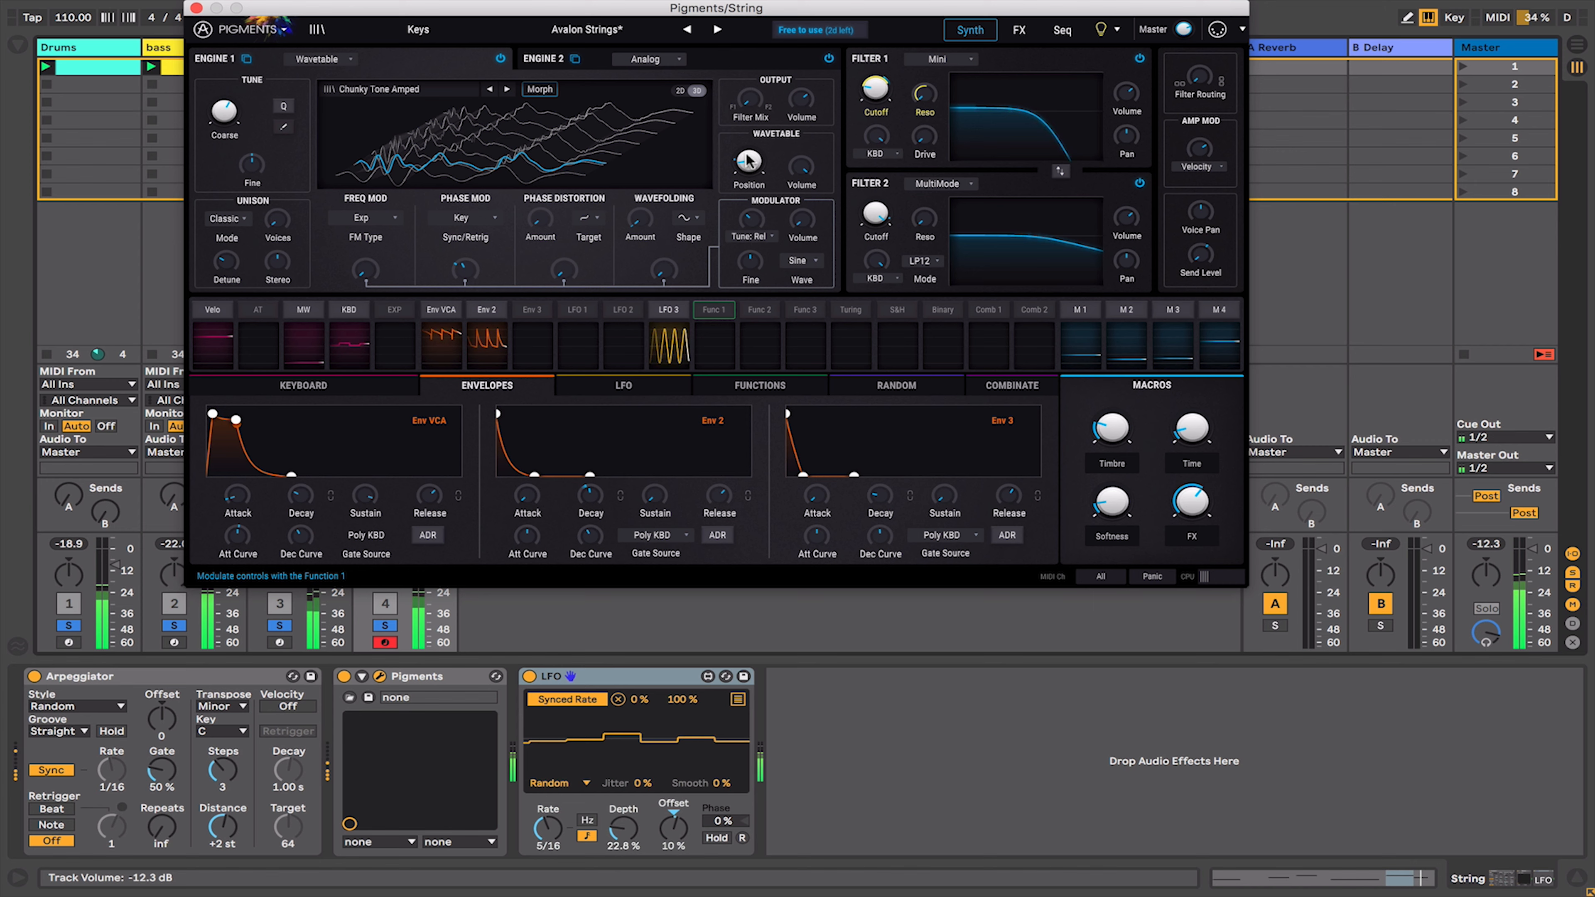
{"action": "left_click", "coordinate": [588, 314]}
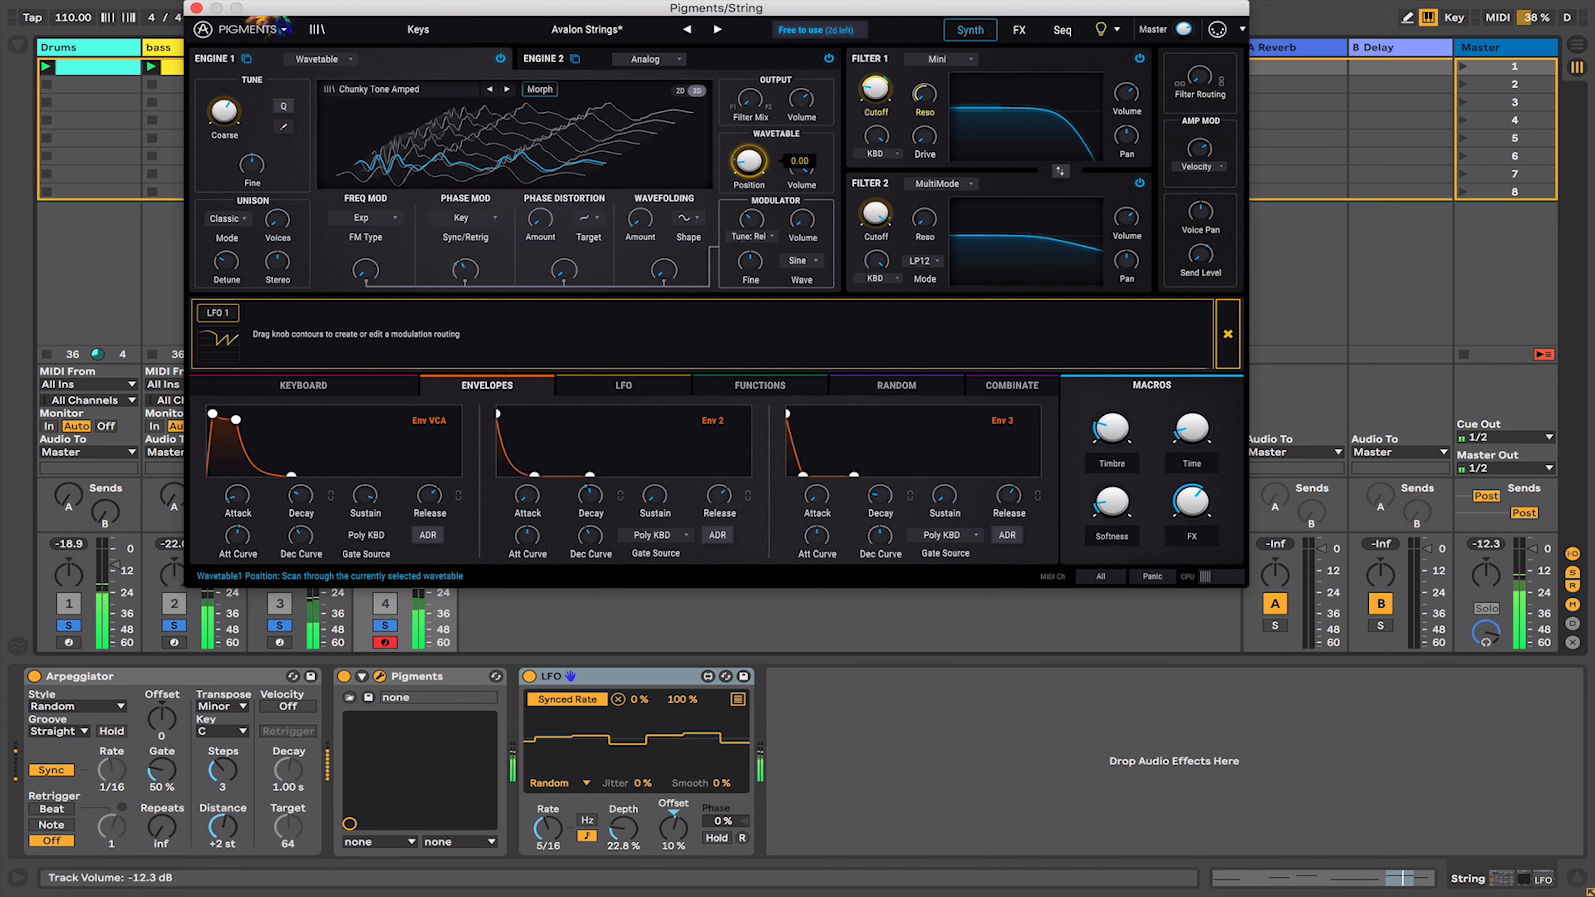
{"action": "left_click_drag", "start_coordinate": [749, 161], "coordinate": [748, 138]}
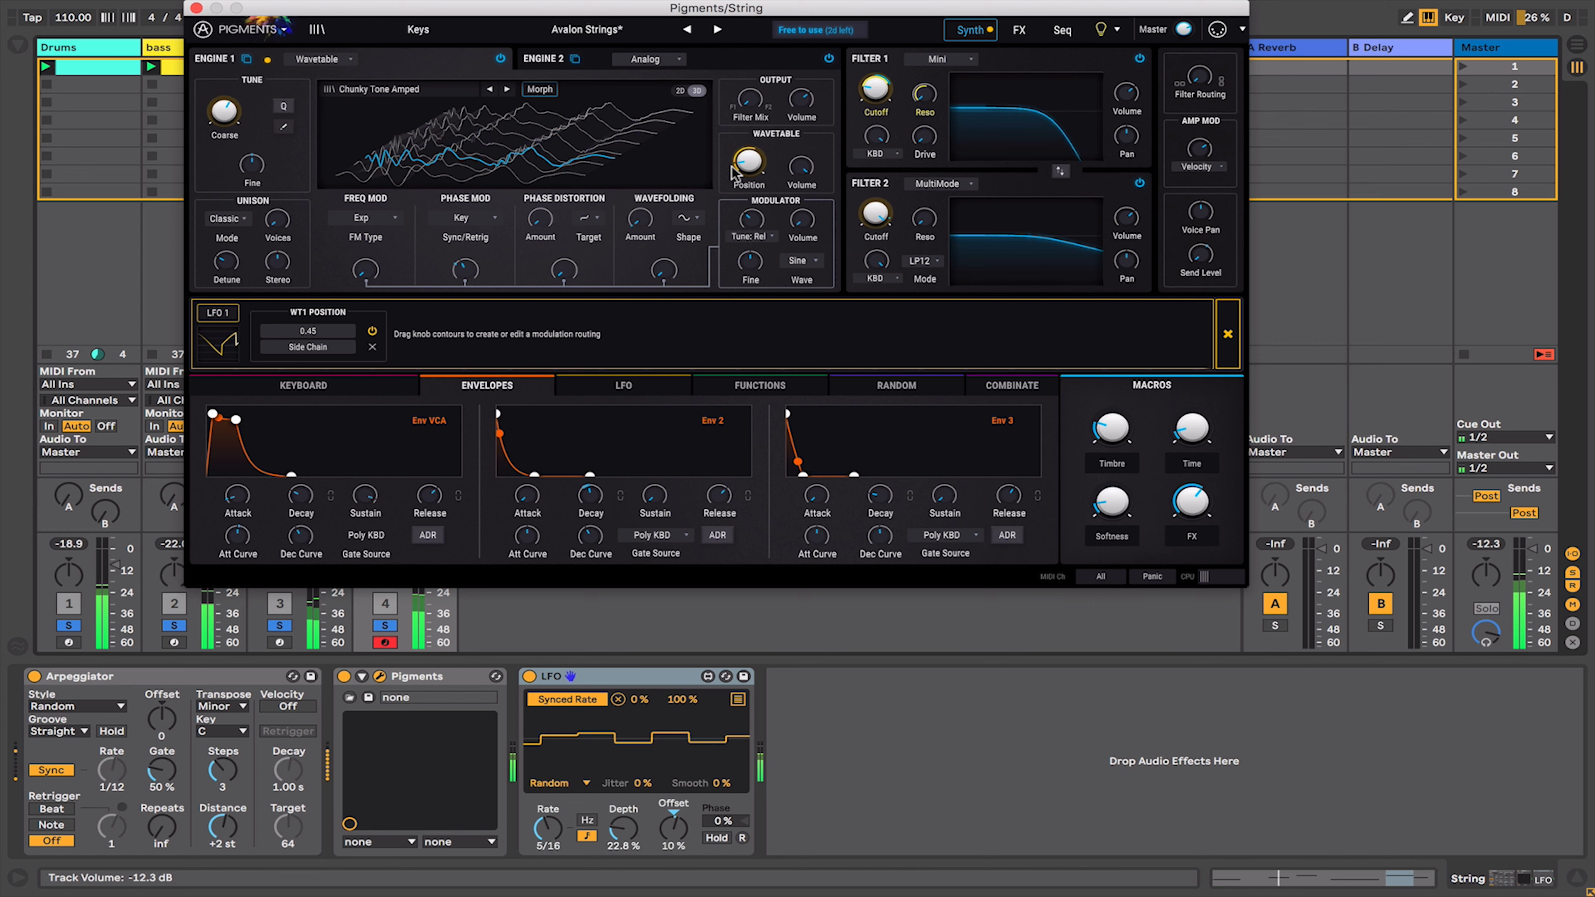